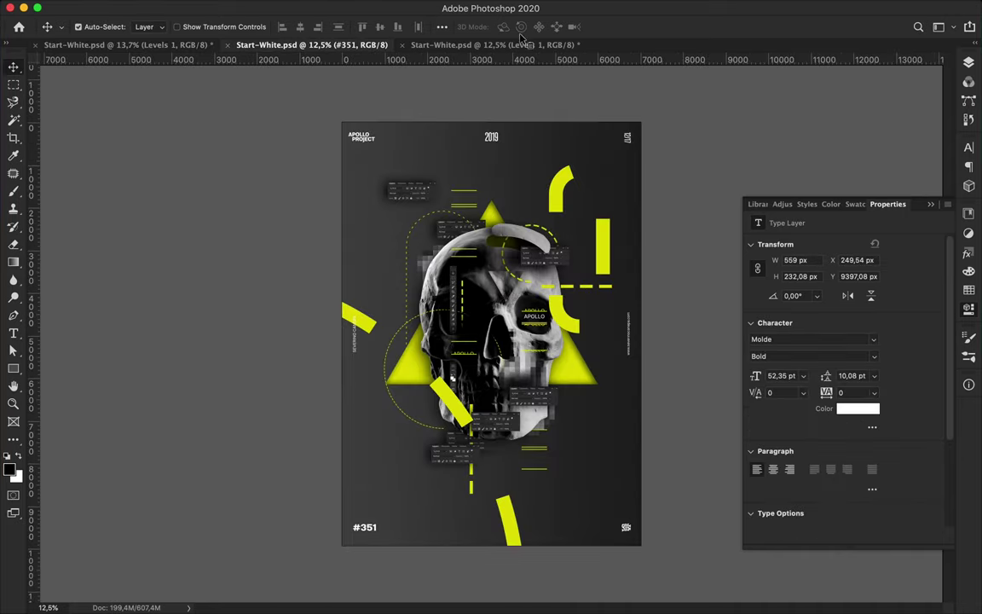
- Close the extra poster documents without saving
left_click(520, 44)
key("ctrl+Tab")
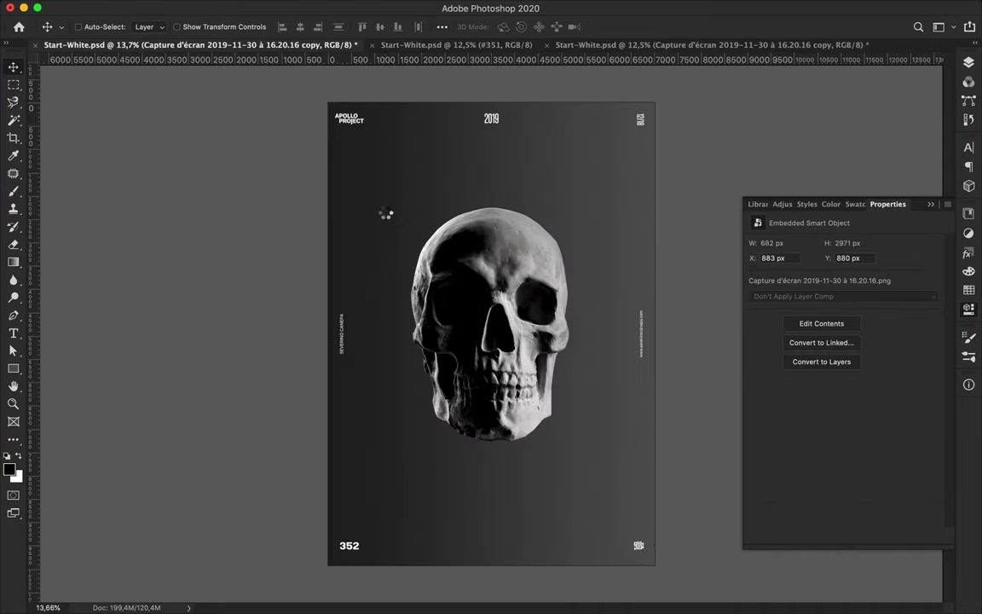
key("ctrl+Tab")
key("super+w")
left_click(383, 272)
- Paste a copy of the toolbar screenshot and rotate it upright
key("ctrl+v")
key("ctrl+t")
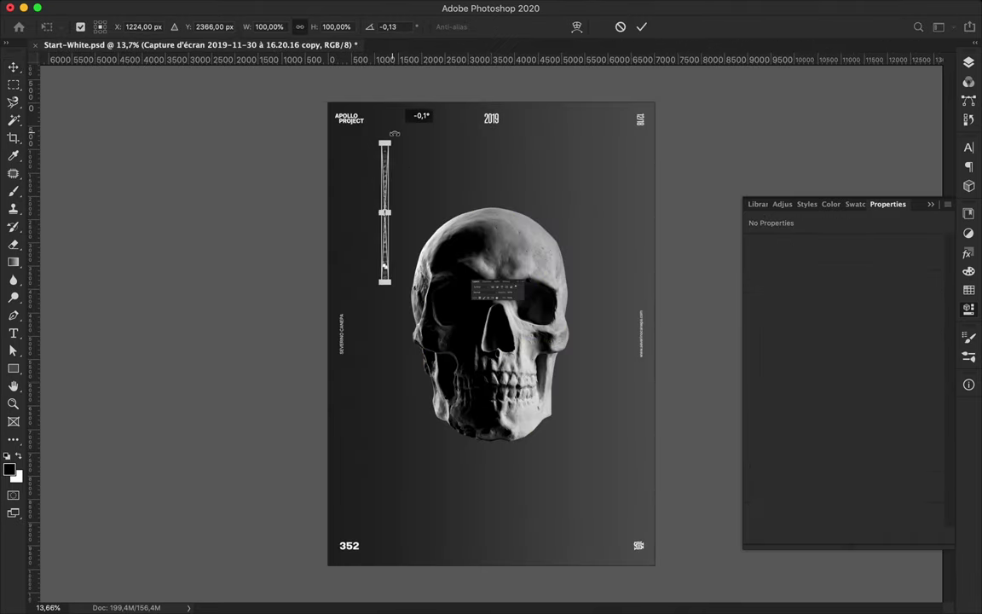
key("Return")
scroll(408, 227, "up", 5)
- Move the Layers-panel screenshot up-right, duplicate it, and place copy 15 just above Background
mouse_move(401, 319)
left_mouse_down()
mouse_move(620, 238)
mouse_move(492, 164)
mouse_move(502, 456)
left_mouse_up()
scroll(495, 266, "down", 5)
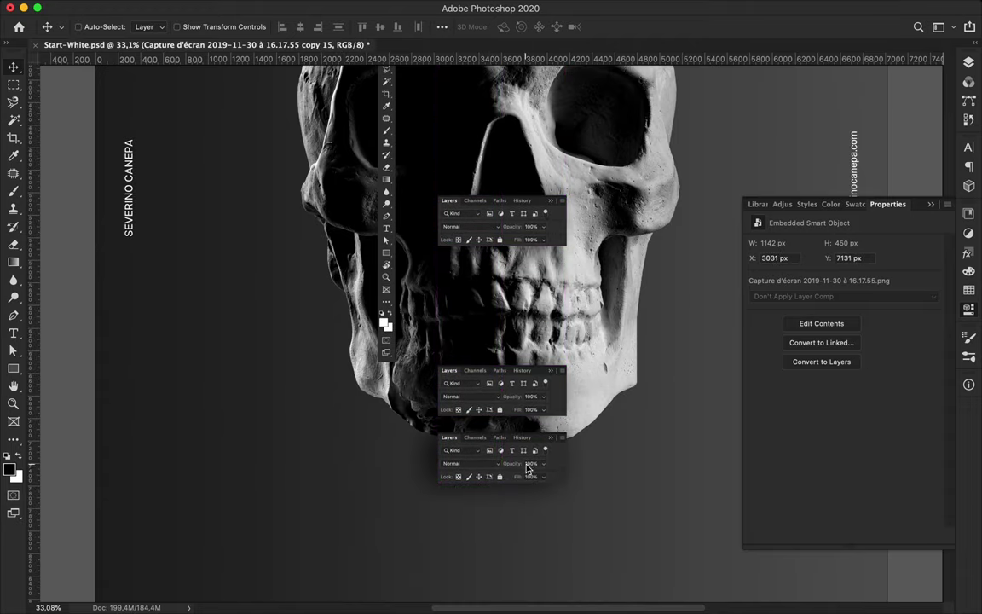
key("F7")
left_click_drag(883, 388, 849, 470)
scroll(387, 371, "up", 4)
- Nudge the toolbar screenshot down-right and hide it for now
left_click_drag(385, 364, 409, 317)
key("ctrl+comma")
scroll(456, 274, "up", 3)
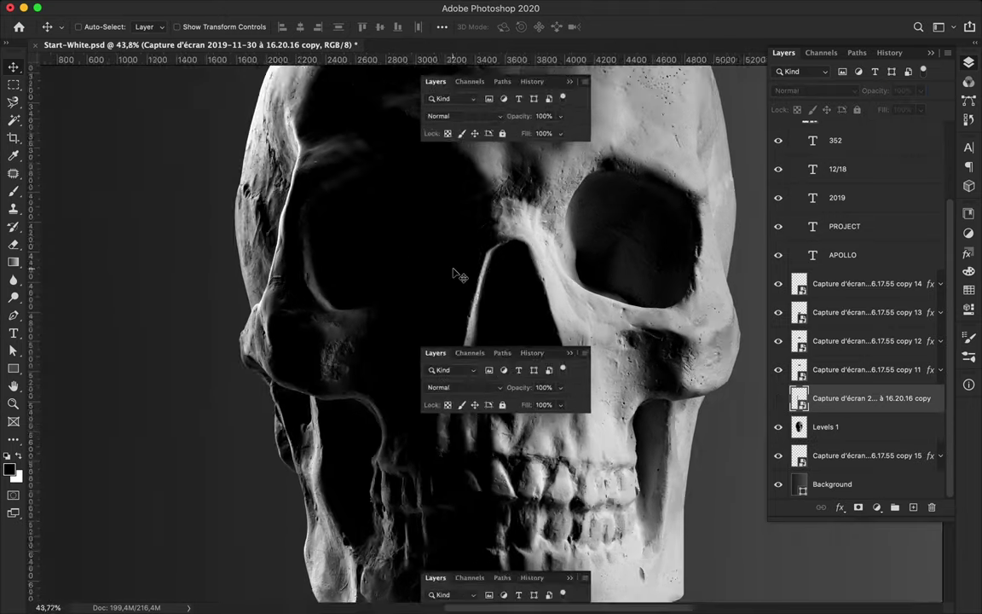
- Select the Levels 1 layer and set the Pen tool to draw paths
scroll(457, 274, "up", 3)
left_click(825, 426)
key("p")
left_click(92, 26)
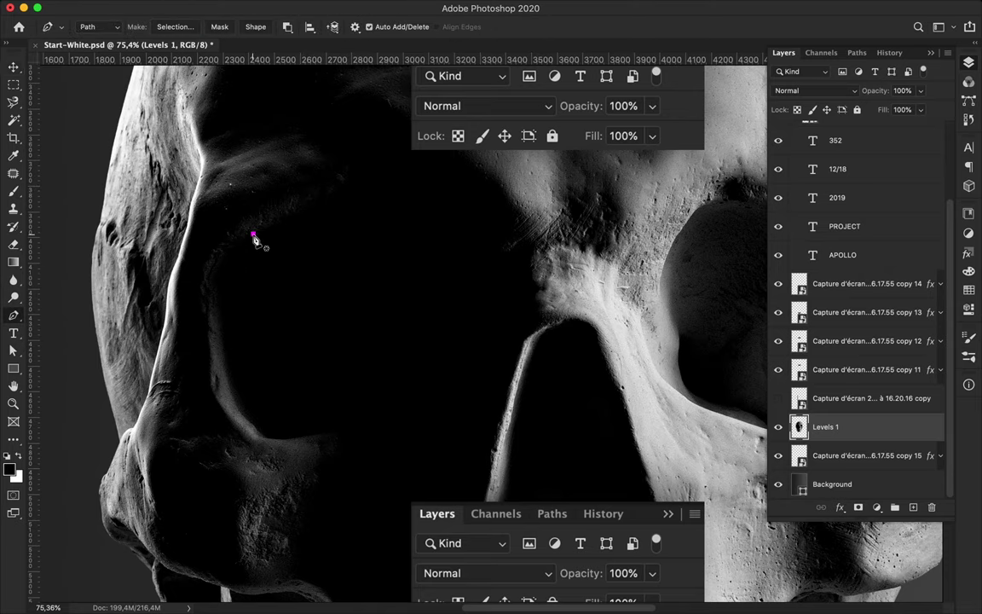
scroll(429, 171, "down", 2)
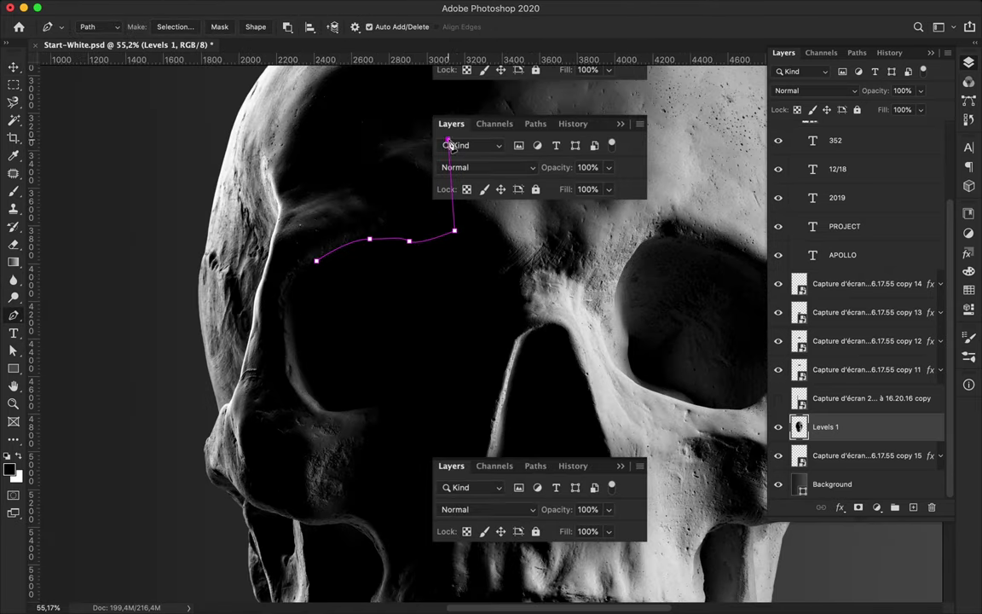
- Show the toolbar screenshot again and mask it to the traced path's selection
left_click(778, 398)
left_click(831, 402)
key("ctrl+Return")
key("Return")
left_click(858, 507)
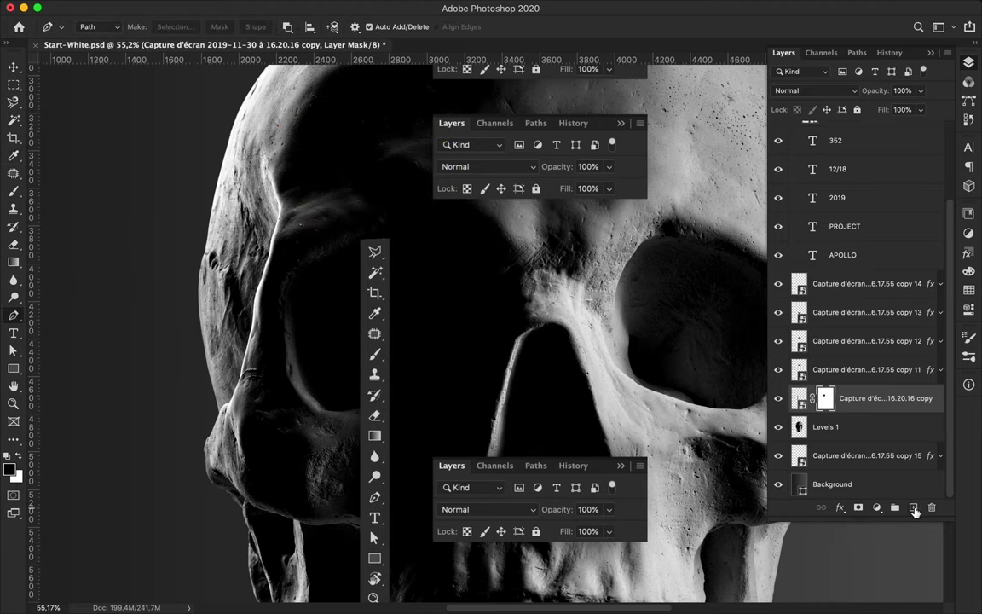
- Add a new layer and paint a black gradient over the toolbar screenshot's top
left_click(914, 508)
key("m")
left_click_drag(449, 423, 449, 423)
key("g")
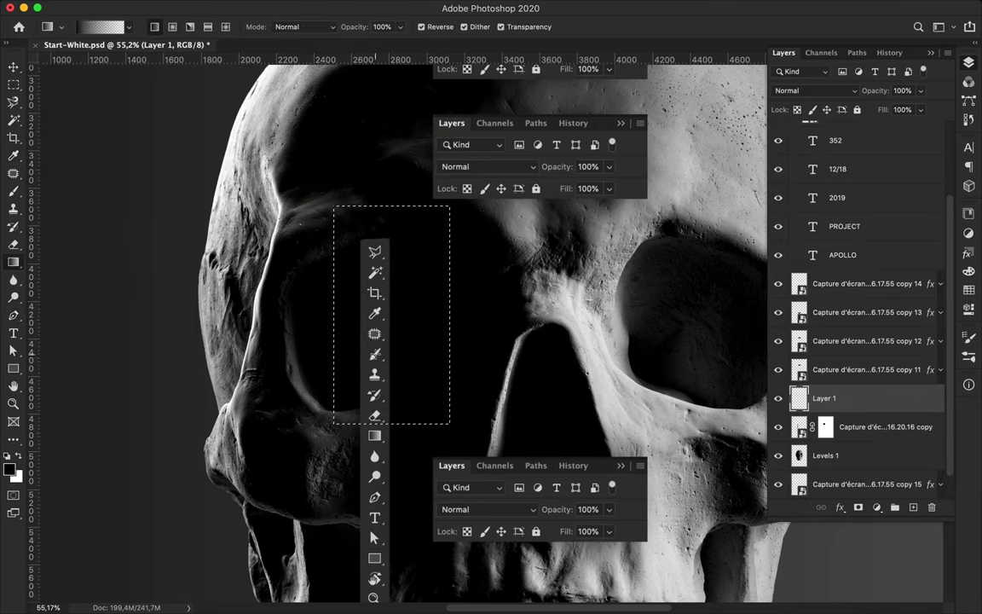
left_click_drag(375, 286, 375, 242)
- Clip Layer 1 to the toolbar screenshot, deselect, and zoom out to fit
key("v")
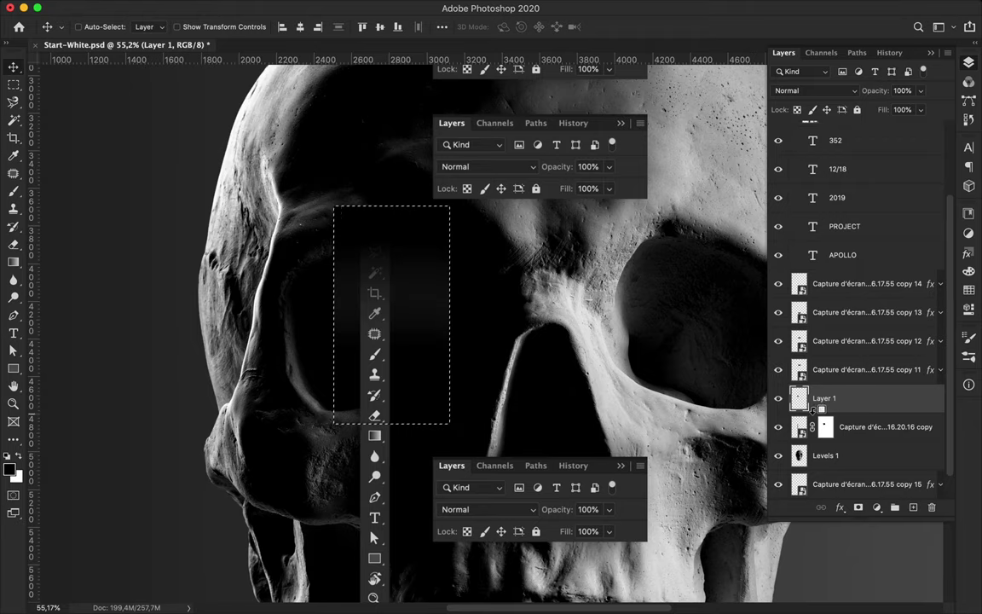
key("ctrl+alt+g")
key("m")
key("ctrl+d")
key("v")
key("ctrl+0")
- Move the copied panel screenshot lower and reorder copy 16 in the layer stack
scroll(482, 332, "down", 5)
left_click_drag(511, 213, 512, 512)
left_click_drag(853, 369, 853, 499)
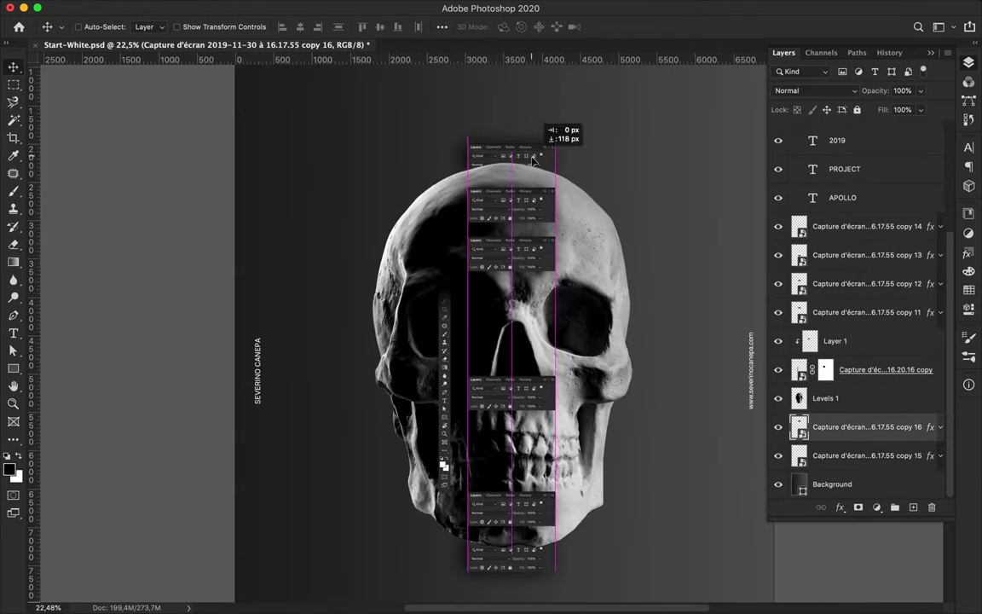
- Create Layer 2 below Levels 1 and fill it with the skull's silhouette
left_click(848, 401)
key("ctrl+shift+alt+n")
left_click_drag(848, 398, 847, 431)
left_click(799, 399, "ctrl")
key("b")
key("alt+BackSpace")
key("ctrl+d")
key("m")
key("v")
- Apply a Gaussian Blur of 106 to the silhouette and shift it slightly right
left_click(323, 7)
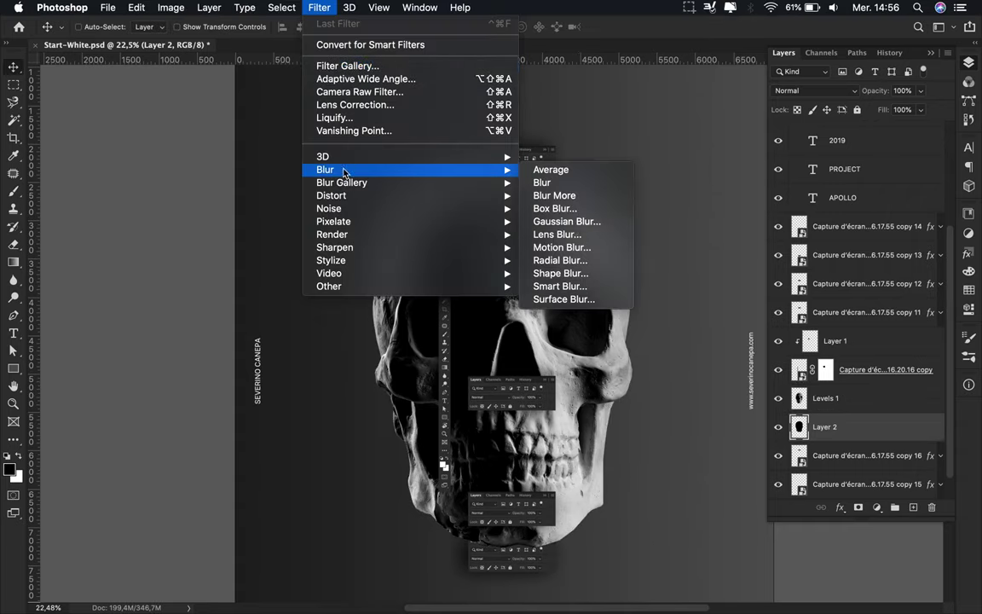
left_click(558, 237)
left_click(782, 139)
left_click_drag(601, 305, 614, 308)
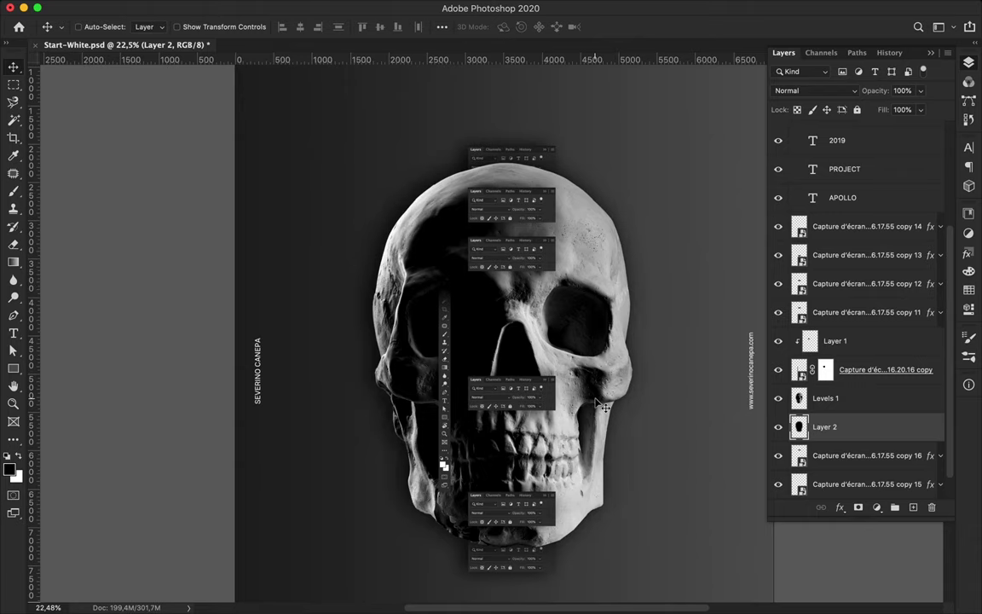
- Pick light blue as the foreground colour from the Swatches panel
scroll(491, 330, "up", 2)
left_click(970, 292)
left_click(791, 243)
scroll(545, 319, "down", 1)
- Set up the Rounded Rectangle tool with a light-blue dashed stroke and no fill
scroll(725, 119, "up", 2)
key("u")
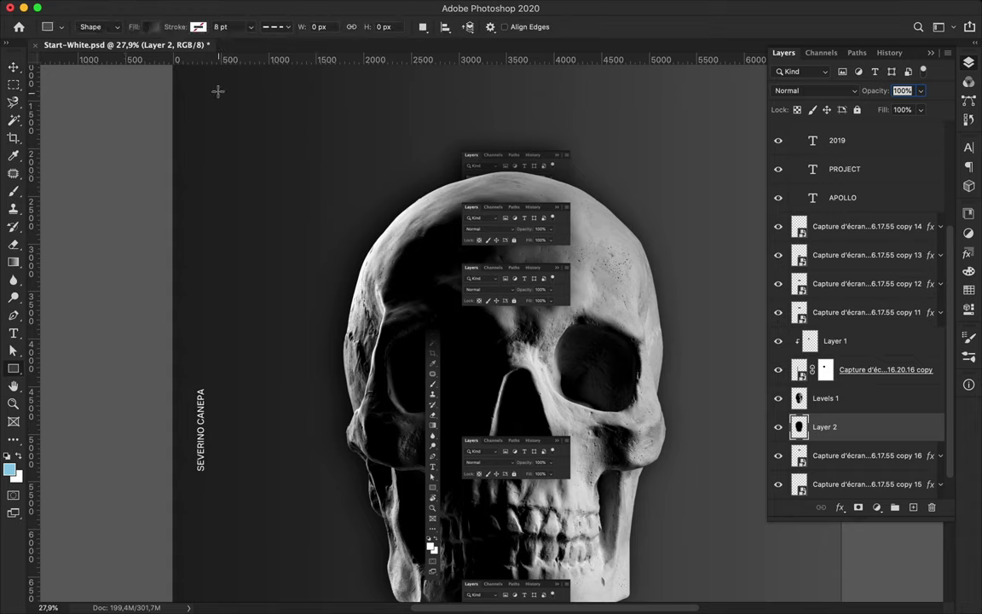
left_click(151, 27)
left_click(199, 27)
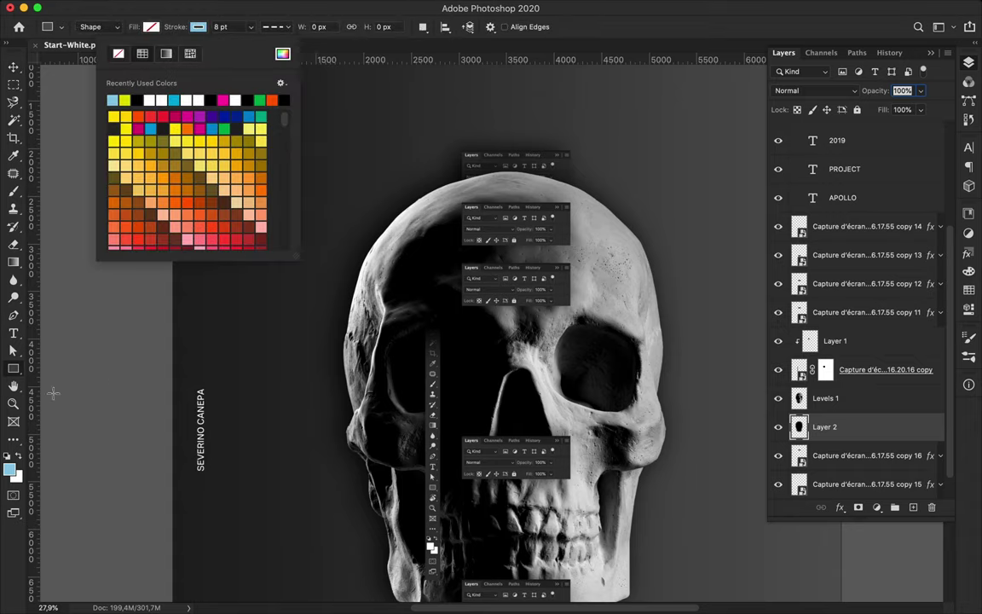
right_click(12, 368)
left_click(76, 342)
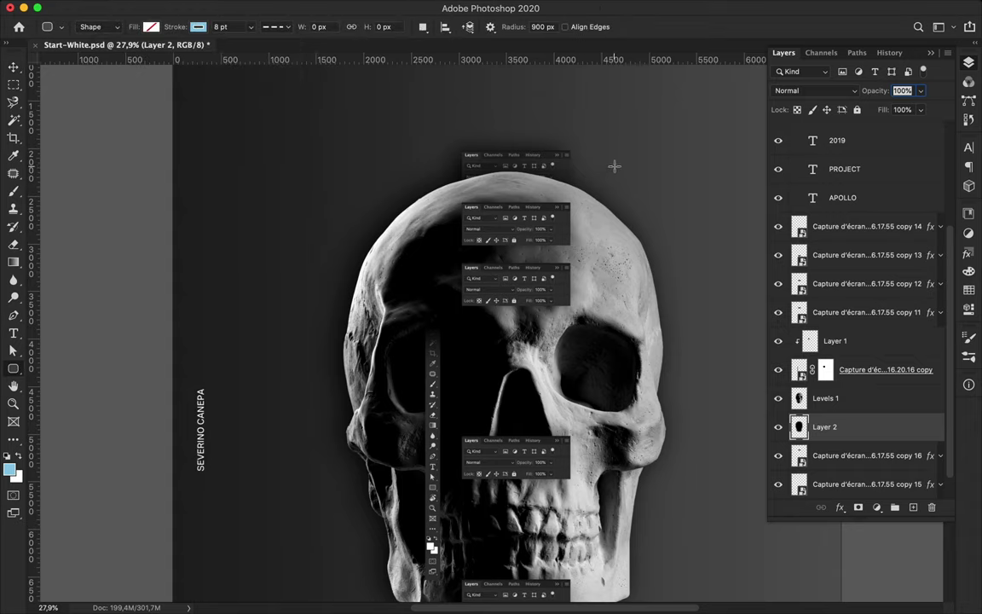
- Draw a tall rounded outline over the skull's right side and lower its top edge
left_click_drag(615, 165, 698, 532)
key("a")
left_click_drag(656, 166, 657, 228)
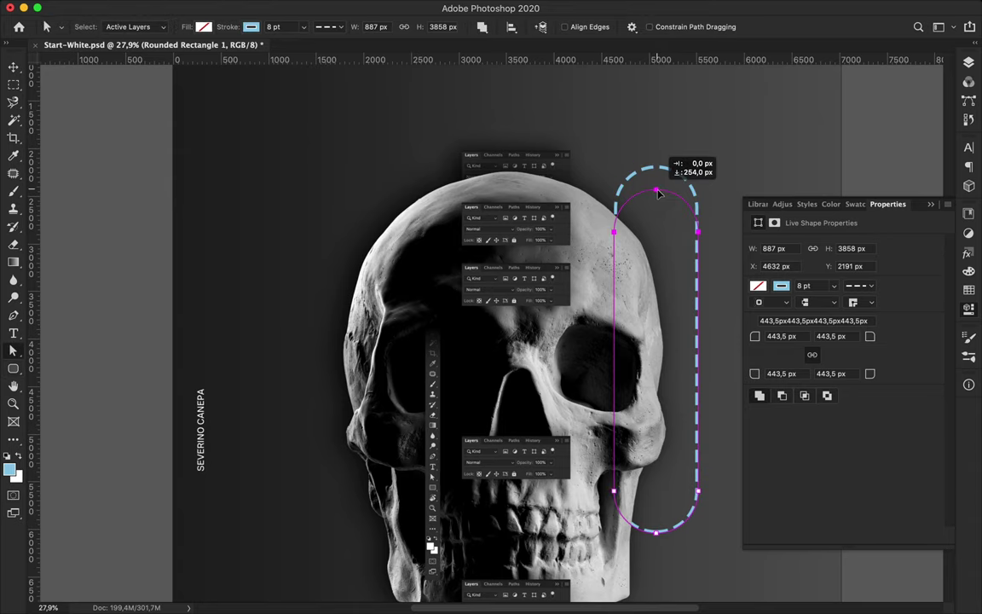
key("v")
- Begin a pen path on the eye socket's lower rim
scroll(663, 392, "up", 1)
scroll(657, 391, "up", 2)
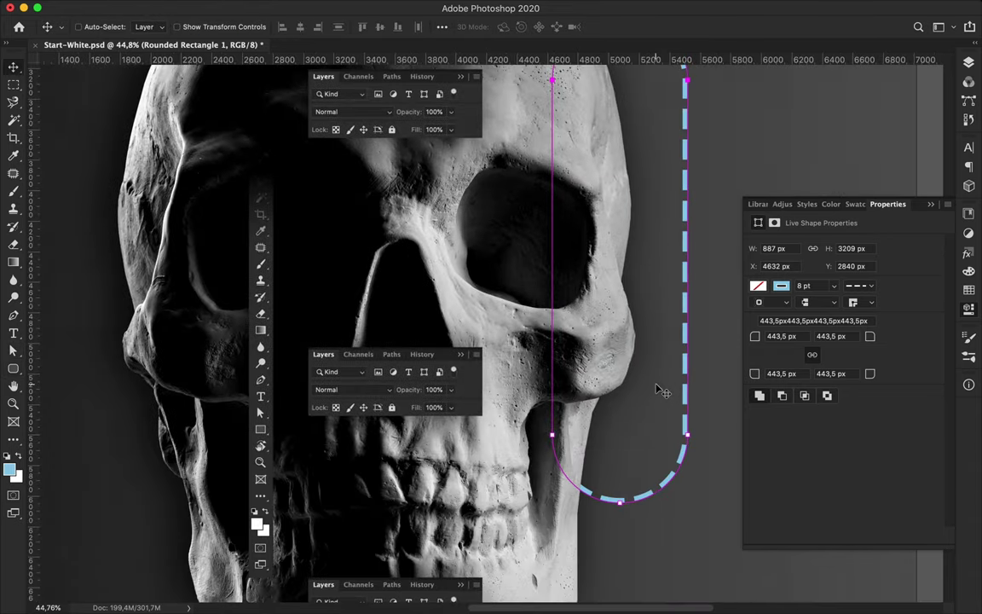
scroll(657, 391, "up", 3)
key("p")
scroll(518, 265, "up", 2)
left_click(418, 224)
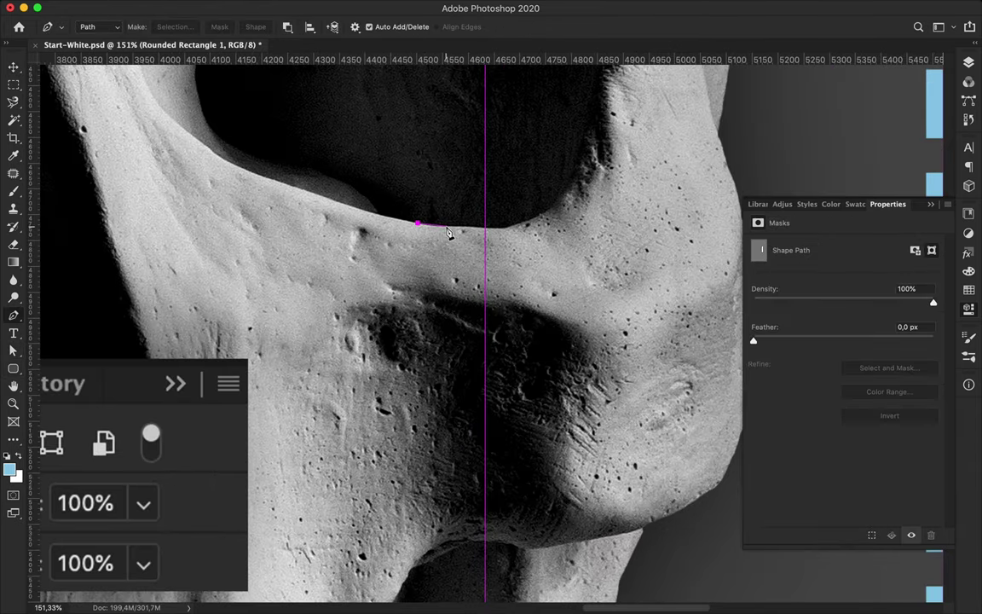
- Trace the pen path along the socket rim and down across the cheekbone
left_click(521, 225)
left_click(556, 546)
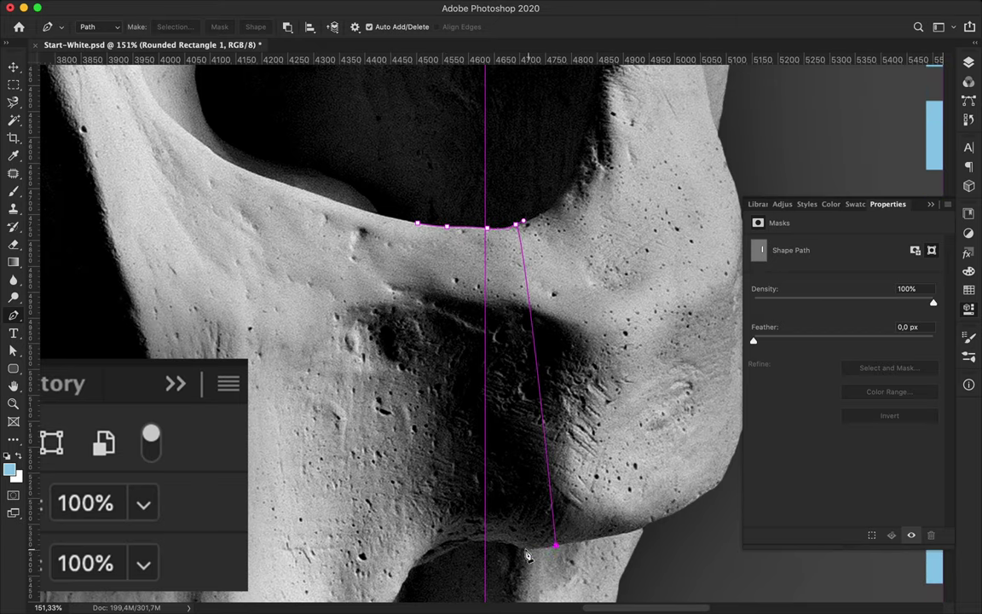
left_click(459, 550)
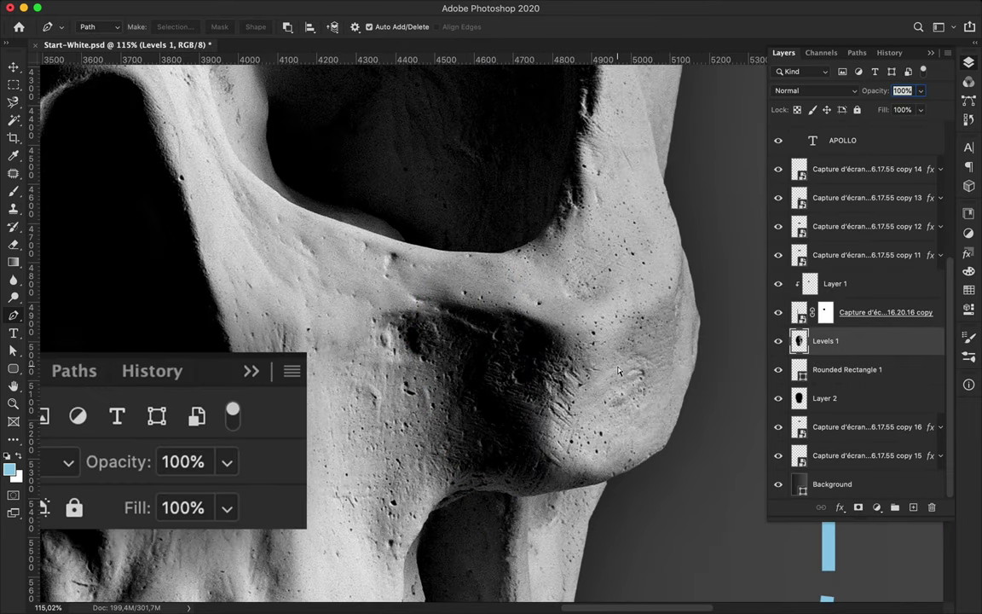
scroll(426, 244, "up", 3)
scroll(432, 220, "up", 3)
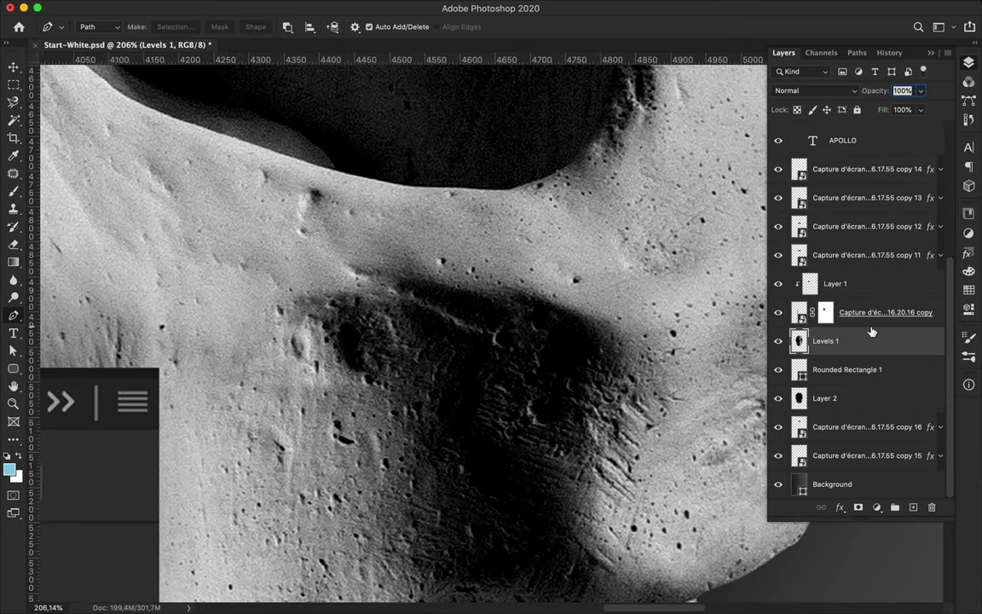
- Move Rounded Rectangle 1 above Levels 1 and undo an accidental shape edit
left_click_drag(810, 370, 844, 337)
scroll(534, 348, "down", 4)
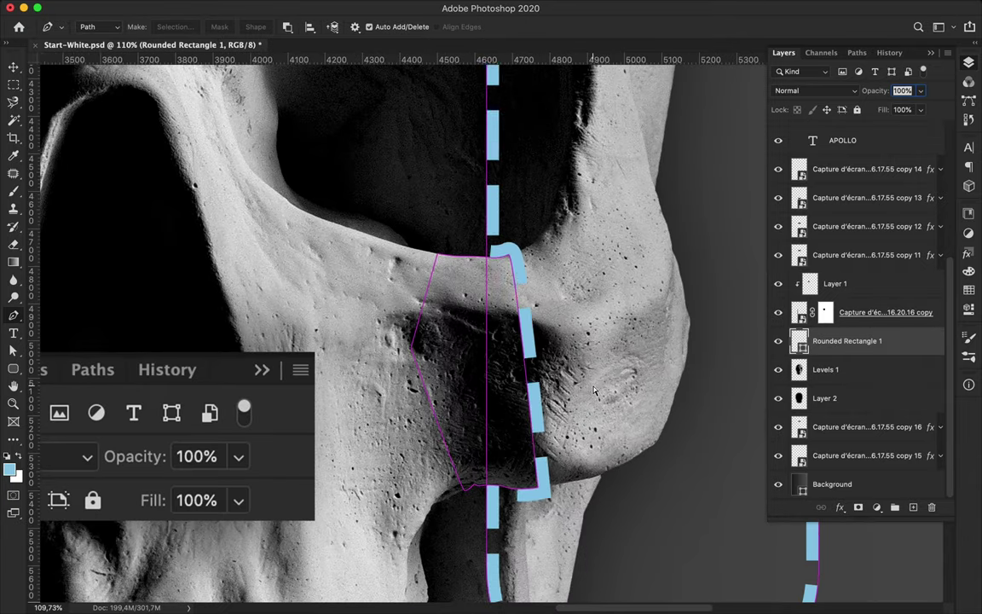
key("ctrl+z")
key("ctrl+shift+z")
left_click_drag(819, 370, 852, 341)
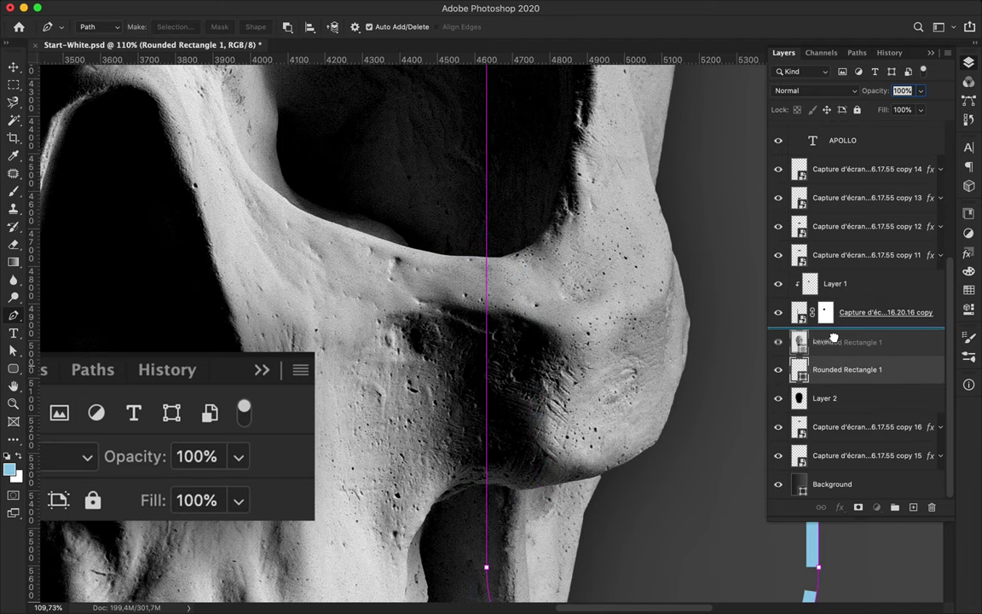
scroll(488, 234, "up", 2)
left_click_drag(491, 226, 519, 206)
key("ctrl+z")
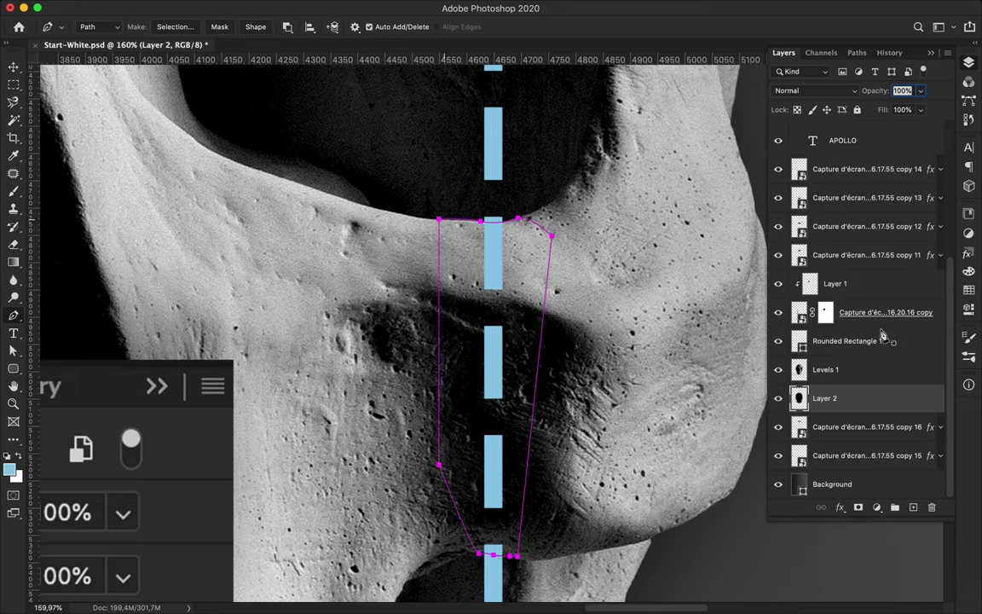
left_click(853, 369)
left_click(853, 341)
- Turn the path into a selection and mask the dashes crossing the cheekbone
left_click(175, 26)
key("Return")
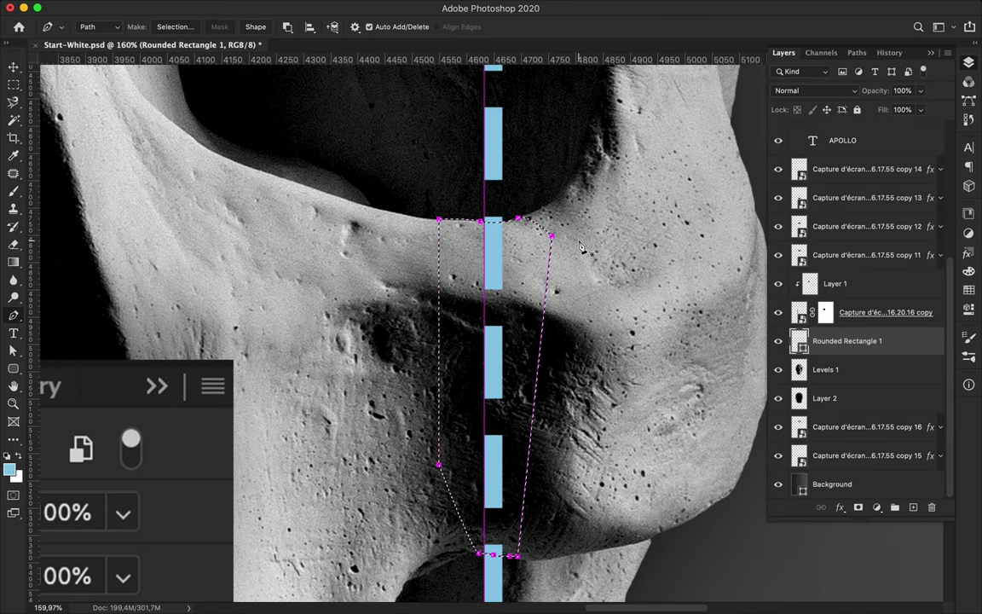
left_click(859, 508)
scroll(625, 334, "down", 5)
key("v")
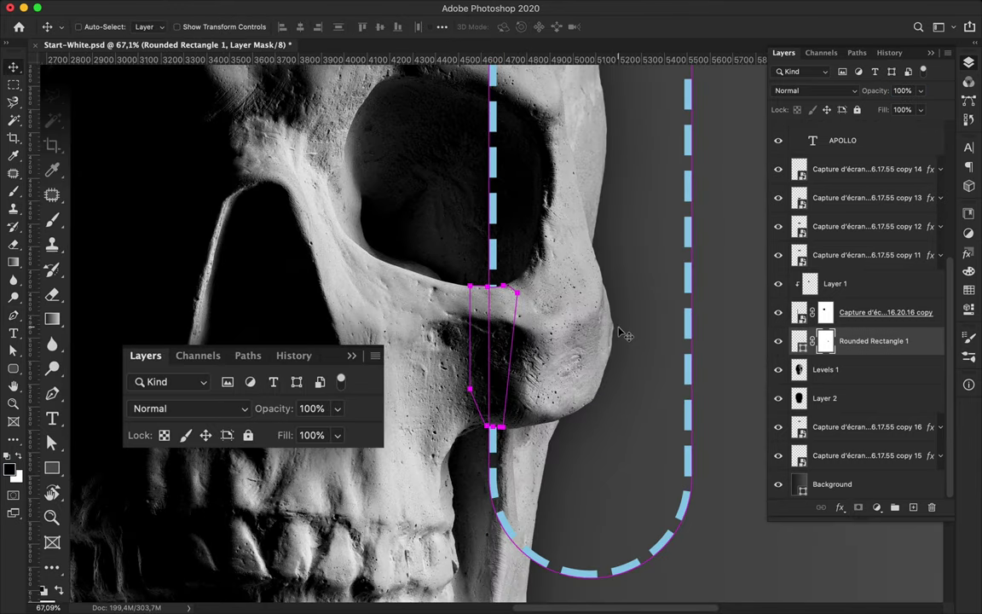
- Add Layer 3 with a dark gradient fading the dashes into the eye socket, clipped to the shape
key("ctrl+shift+alt+n")
key("m")
left_click_drag(419, 165, 556, 314)
key("g")
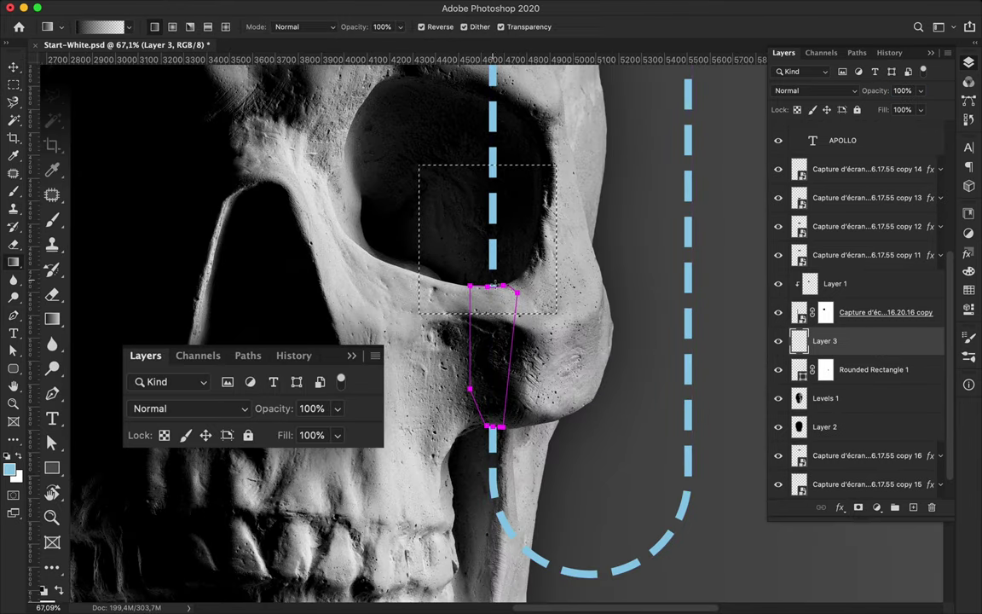
left_click_drag(493, 205, 496, 295)
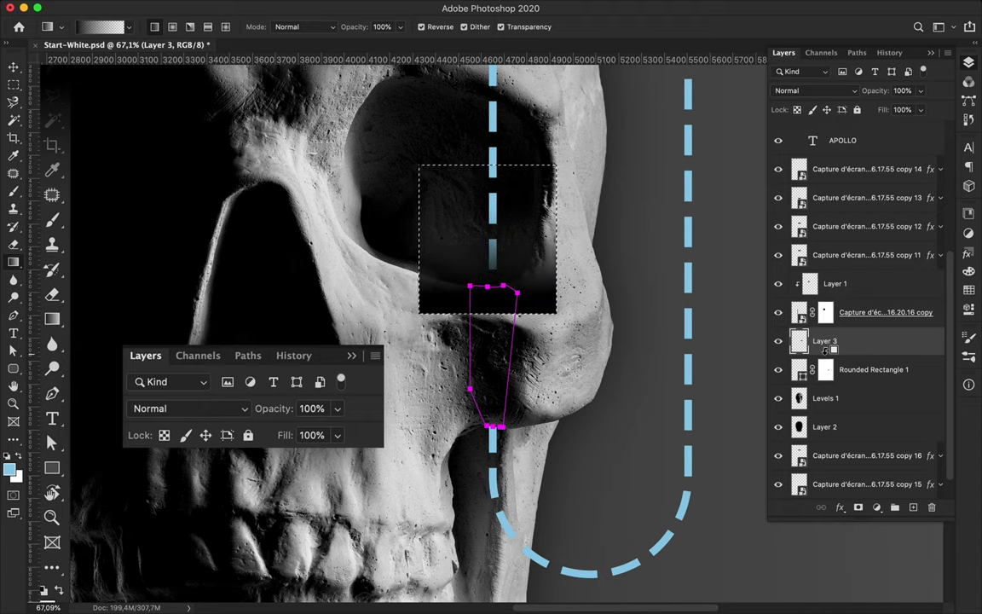
key("ctrl+alt+g")
key("m")
- Select a box around the lower nasal area, then clear the selection
left_click(503, 458)
left_click_drag(446, 399, 559, 503)
key("g")
key("ctrl+d")
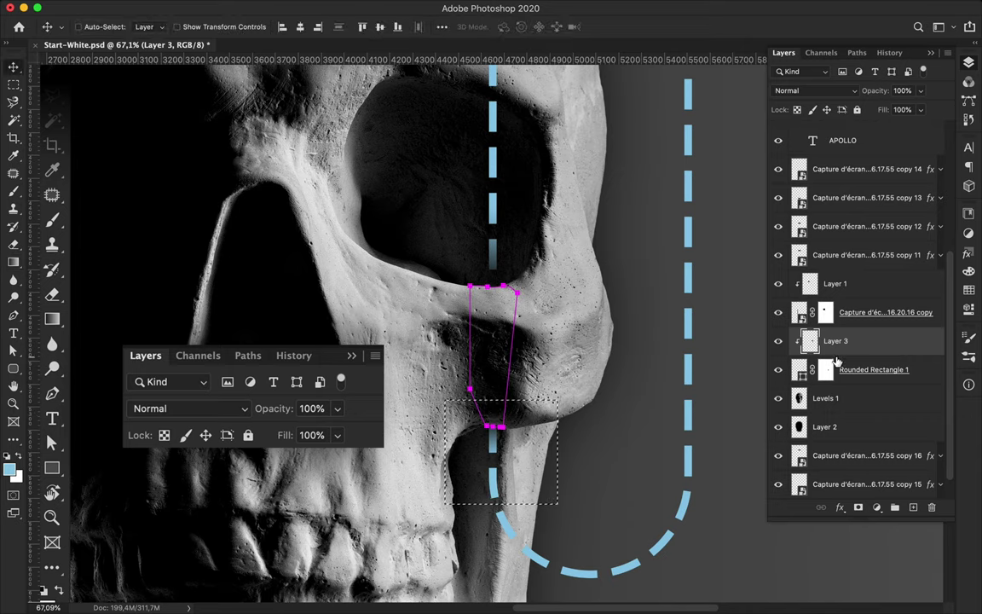
- Make Layer 1 active and turn the cheekbone path into a selection
scroll(498, 417, "down", 3)
scroll(497, 418, "down", 2)
key("a")
left_click(868, 286)
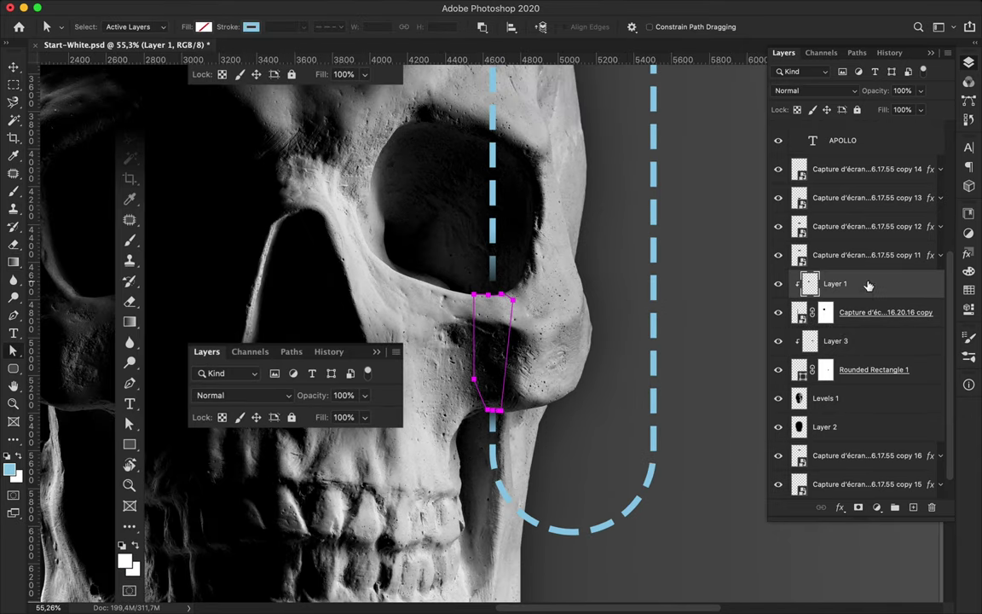
key("Return")
- Draw a dashed rounded rectangle across the lower poster
key("v")
scroll(576, 304, "down", 2)
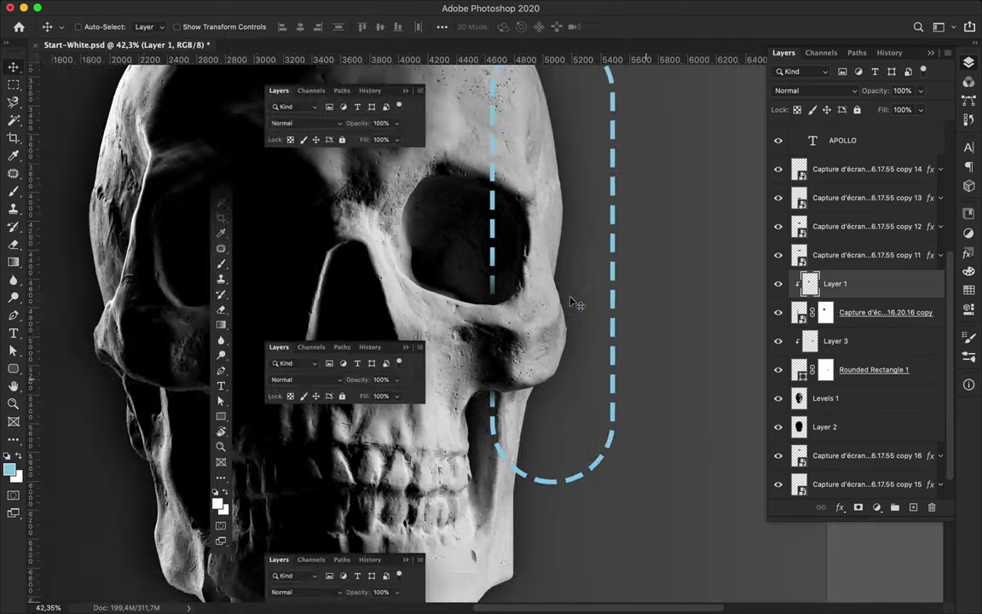
scroll(576, 304, "down", 2)
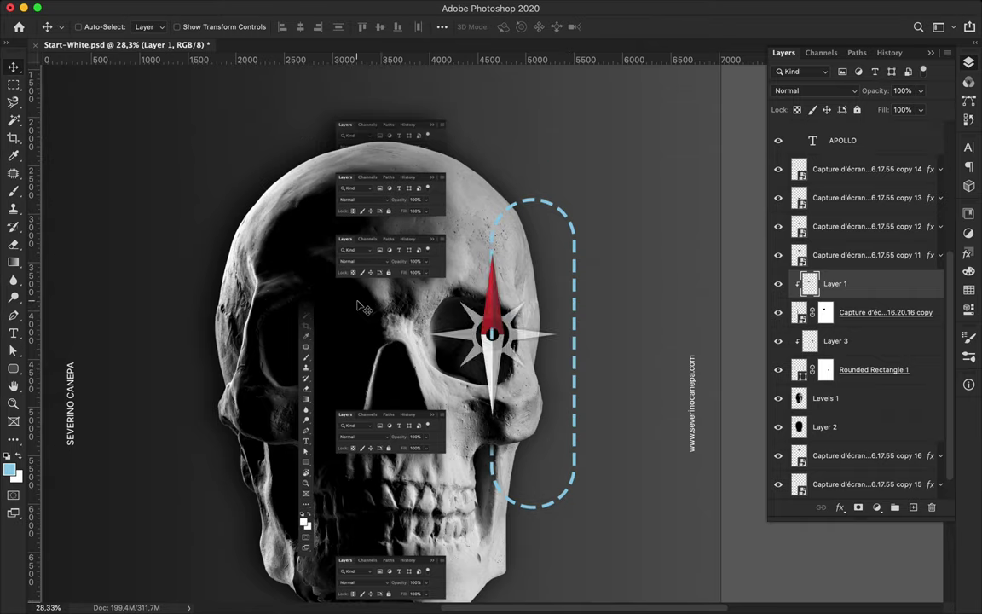
scroll(363, 308, "down", 2)
scroll(362, 307, "down", 2)
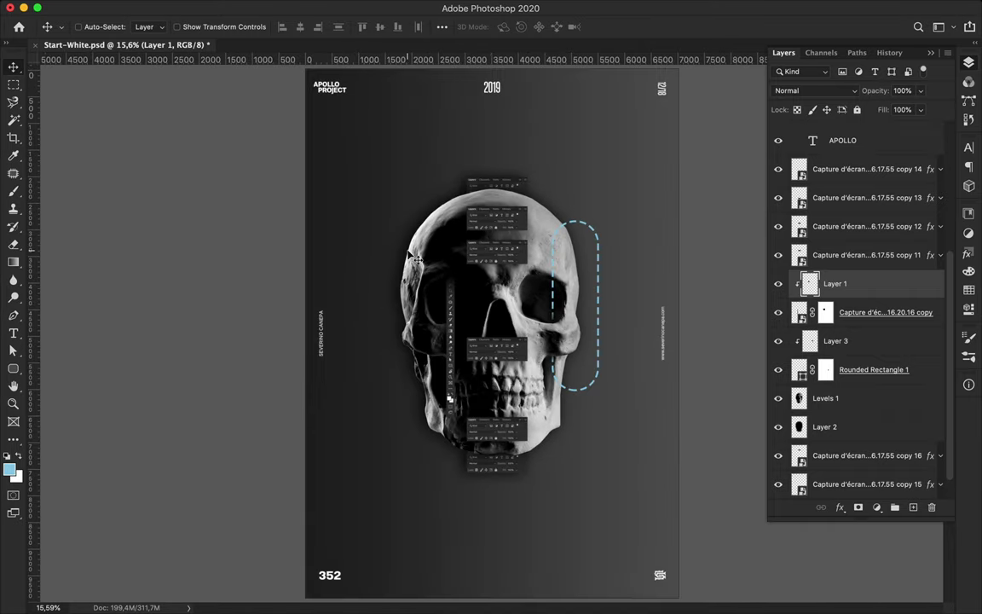
scroll(415, 260, "up", 2)
key("u")
key("Return")
left_click_drag(334, 296, 658, 450)
- Set the rectangle's stroke width to 88 pt and reposition it
key("v")
scroll(596, 365, "up", 3)
key("a")
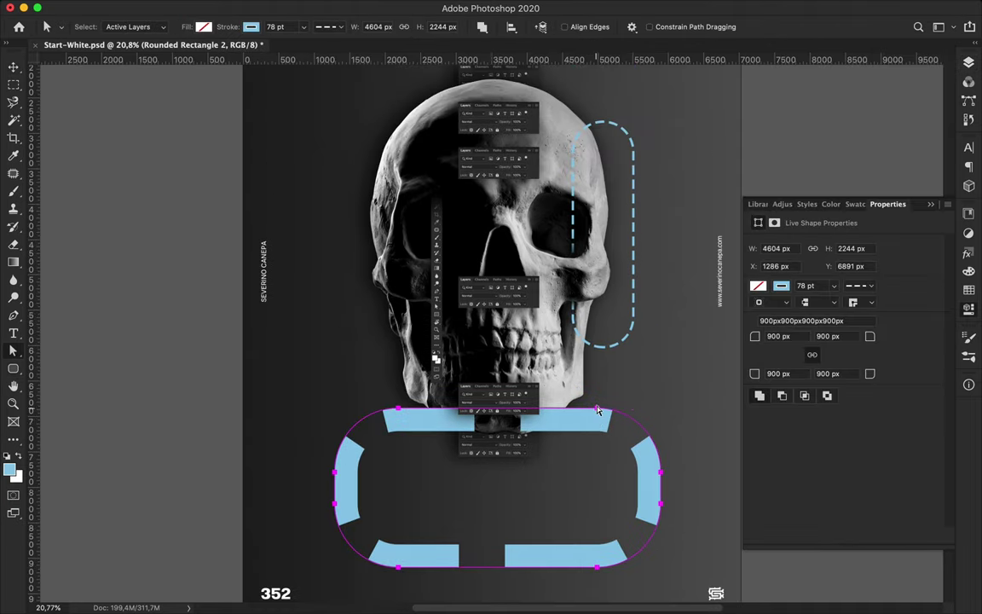
key("v")
key("a")
left_click(275, 27)
type("88")
key("Return")
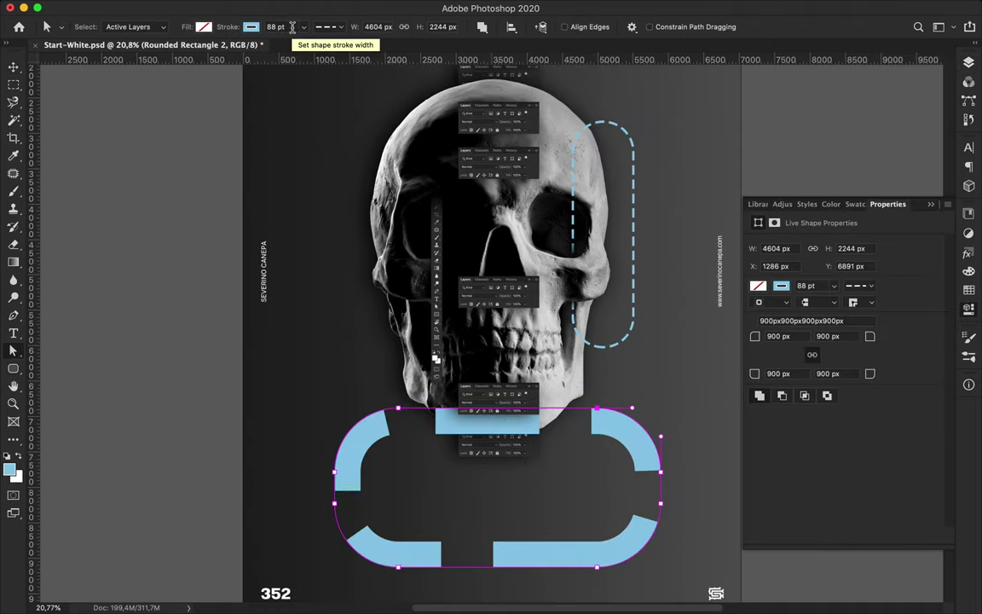
key("v")
left_click_drag(594, 431, 627, 375)
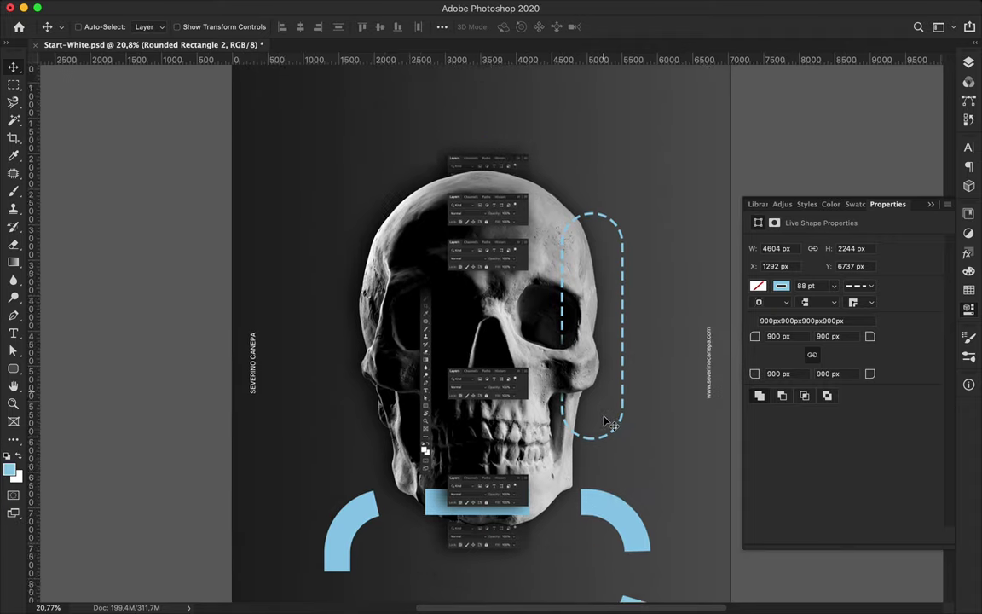
- Select the Background layer and draw a square at the skull's upper left
scroll(613, 439, "up", 3)
key("F7")
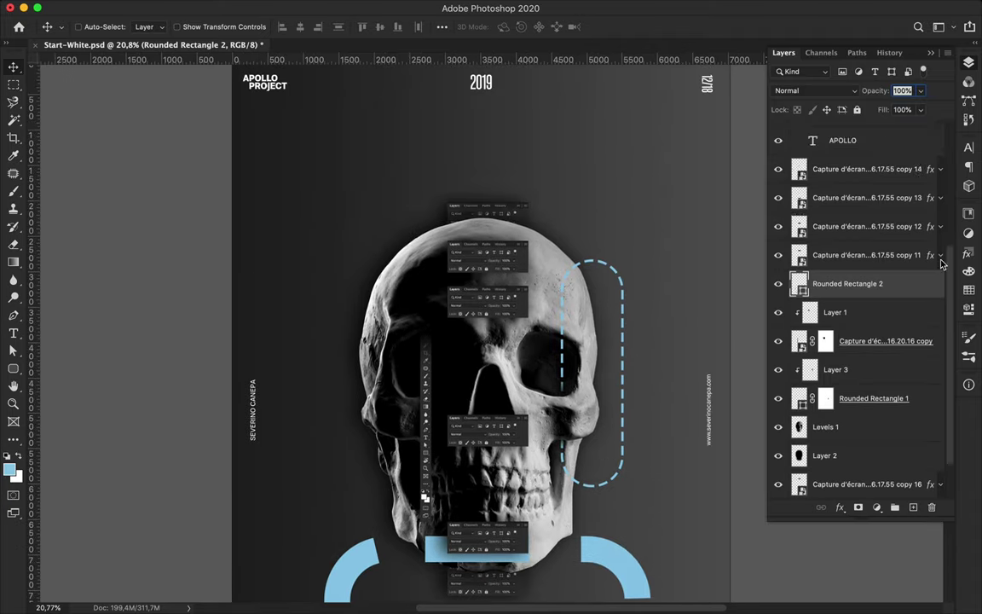
left_click(833, 484)
key("u")
left_click_drag(329, 185, 437, 292)
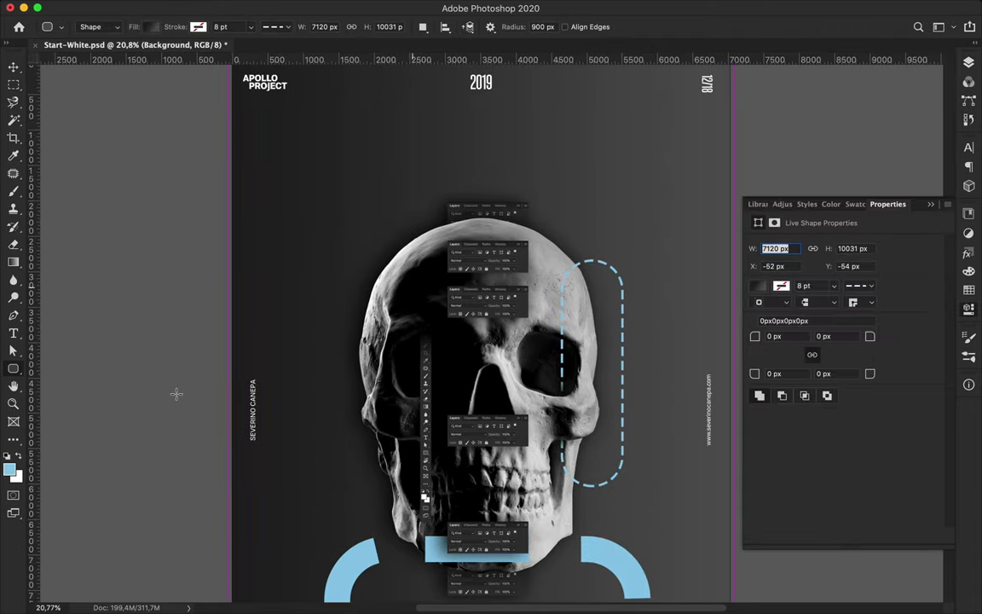
- Fill the square solid light blue and set Layer 2's blend mode to Overlay
left_click(151, 26)
left_click(89, 48)
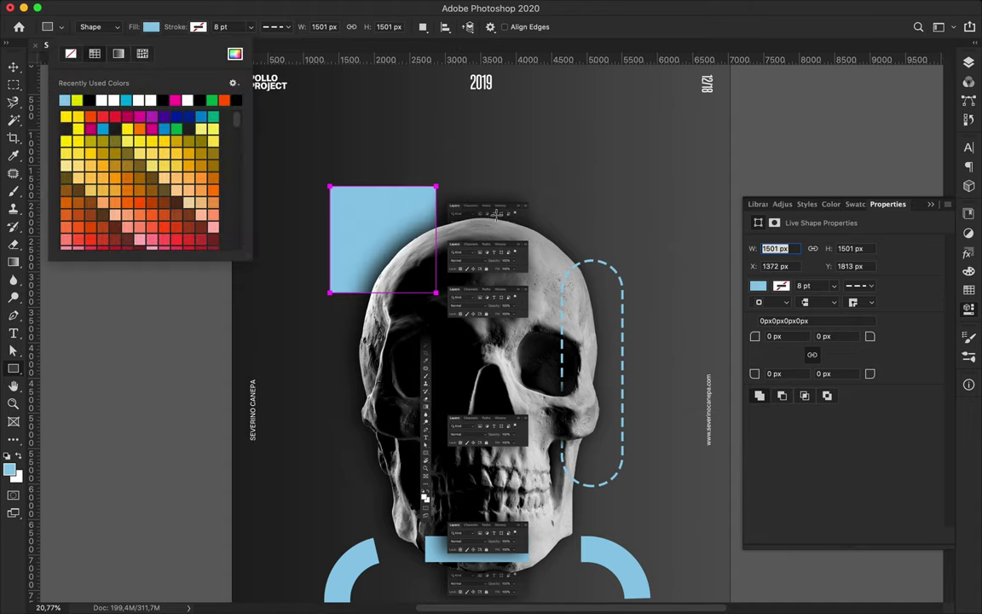
left_click(14, 66)
left_click(969, 62)
left_click(815, 91)
left_click(802, 239)
- Give Rectangle 1 an Inner Shadow with Multiply blend at 42% opacity
double_click(887, 455)
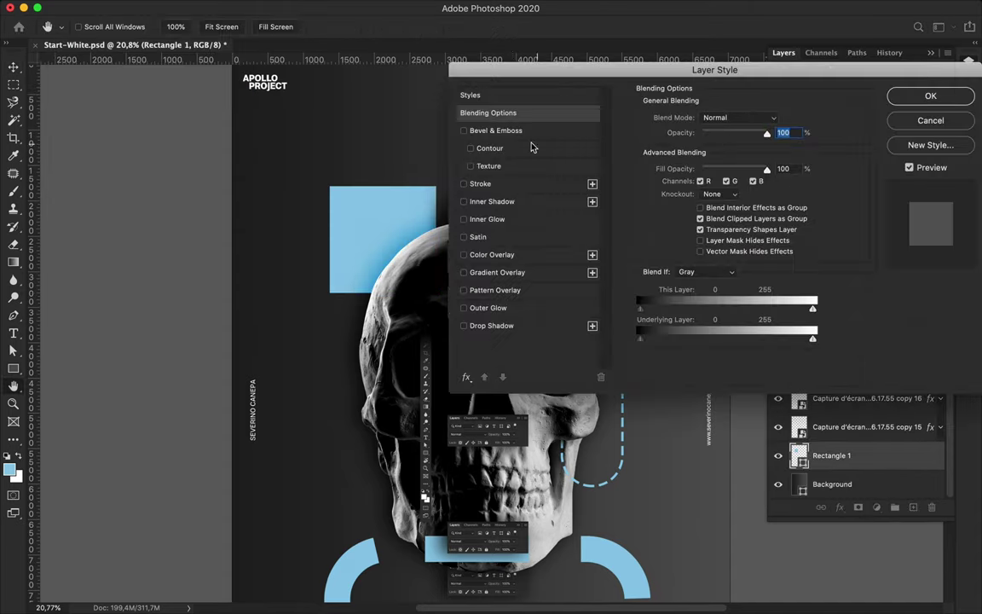
left_click(528, 202)
left_click(721, 120)
left_click(729, 227)
left_click(721, 119)
left_click(695, 87)
left_click_drag(726, 138, 713, 139)
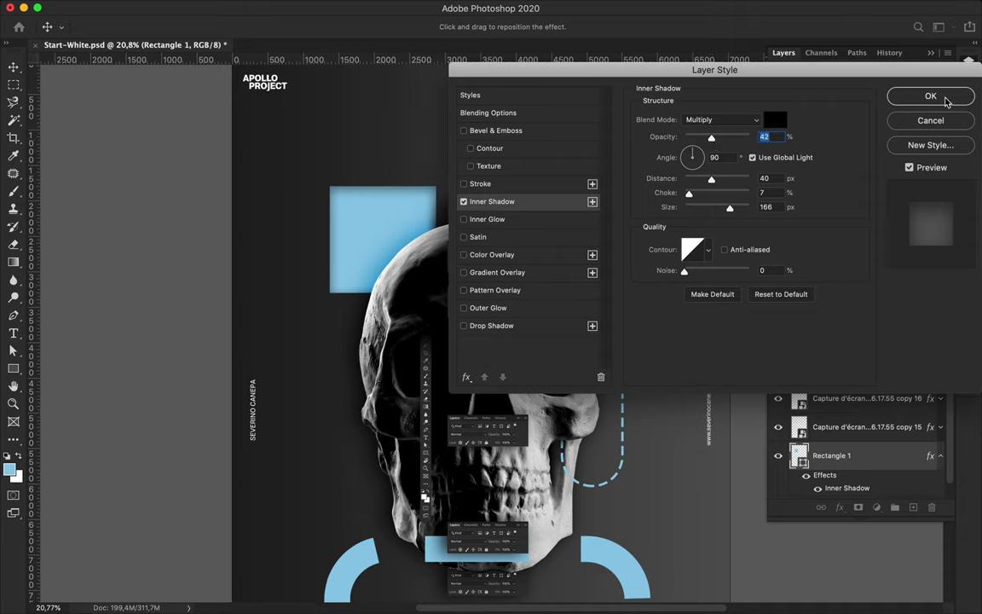
left_click(930, 95)
- Set Layer 2 to Multiply with 60% fill
left_click(825, 370)
left_click(815, 91)
left_click(716, 51)
left_click_drag(920, 121, 906, 128)
scroll(512, 341, "down", 3)
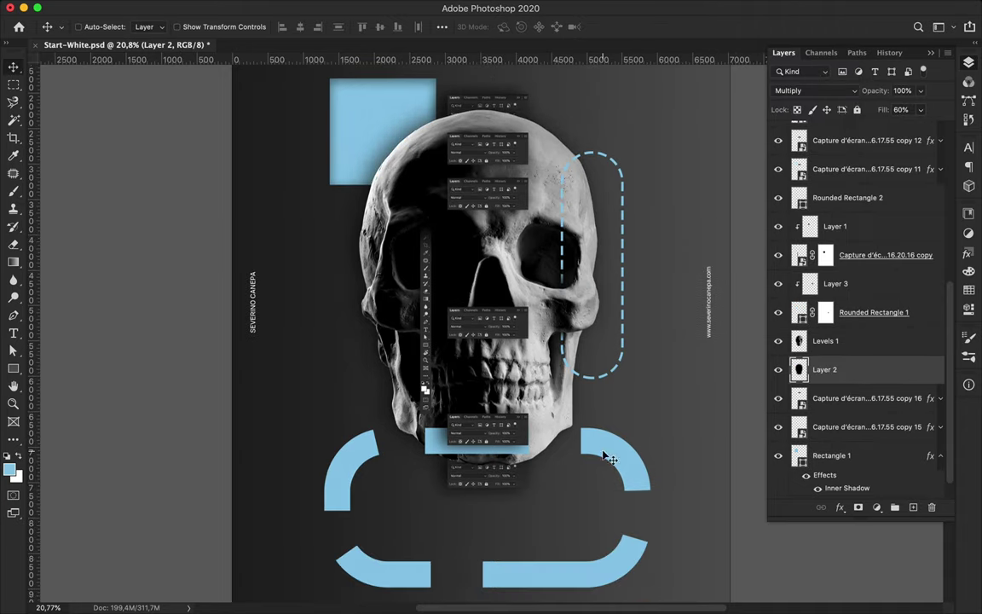
left_click_drag(549, 361, 605, 440)
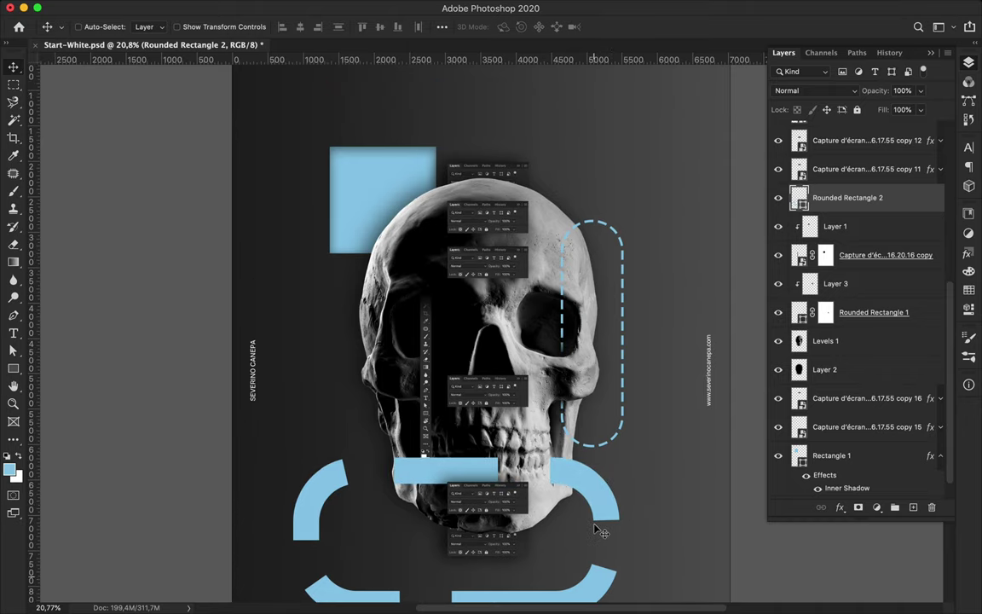
- Stretch the dashed rounded rectangle's left anchors past the poster's left edge
key("a")
scroll(427, 461, "down", 2)
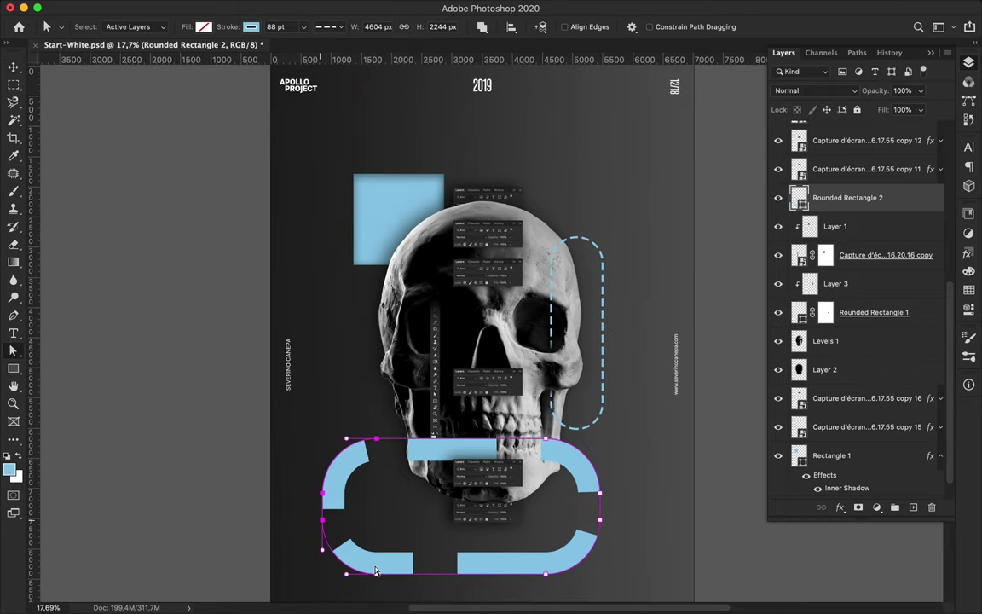
left_click_drag(346, 577, 209, 578)
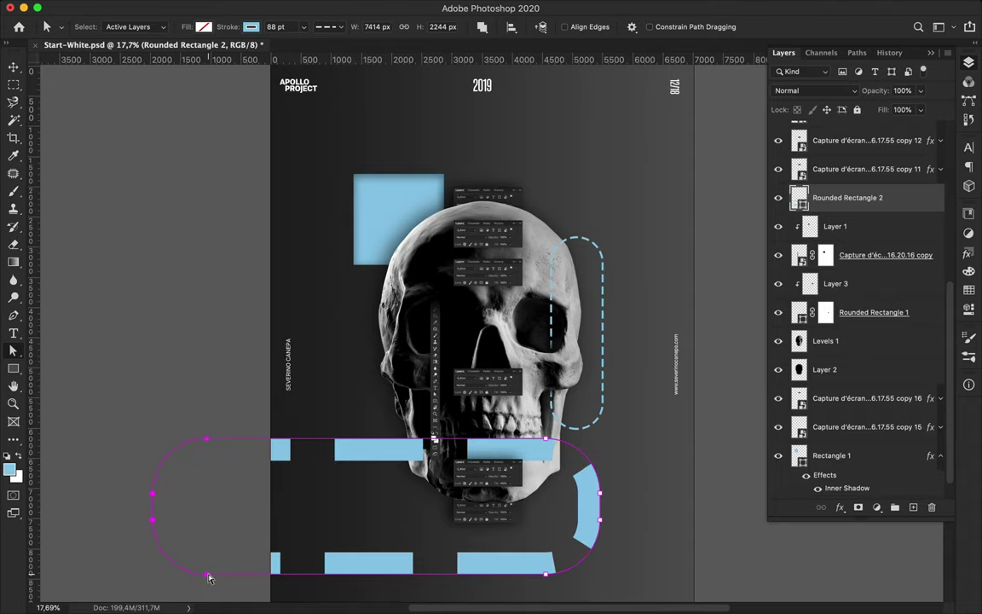
left_click(569, 352)
- Place a duplicate of the dashed shape across the poster's upper right
key("v")
scroll(644, 458, "up", 3)
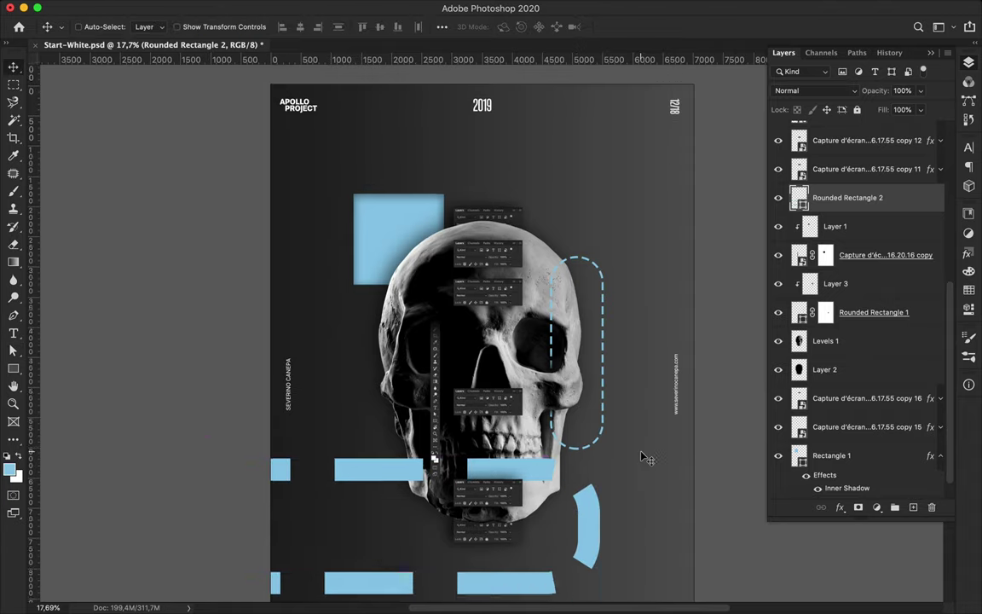
scroll(645, 458, "down", 2)
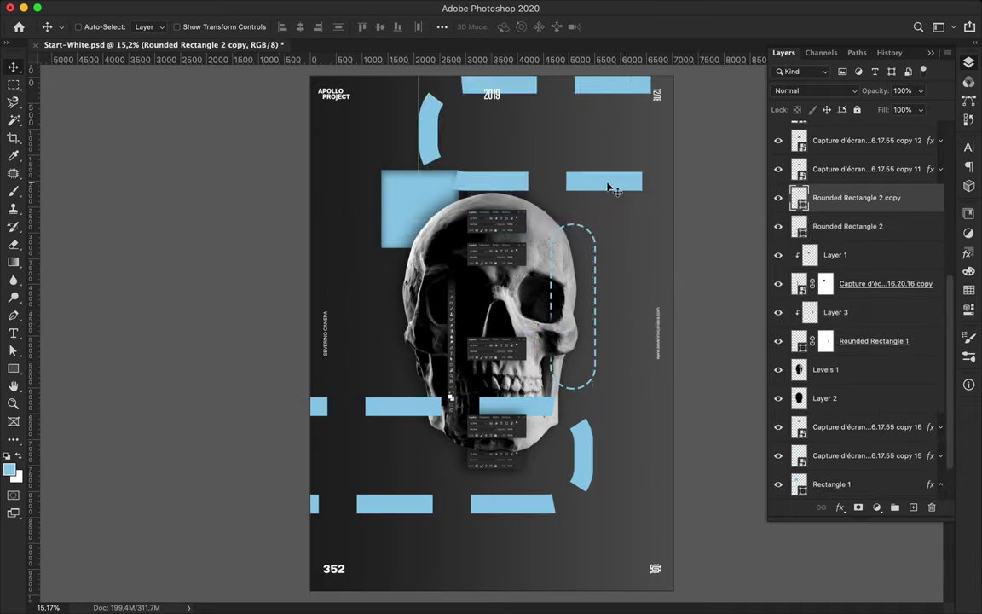
left_click_drag(493, 508, 690, 204)
key("a")
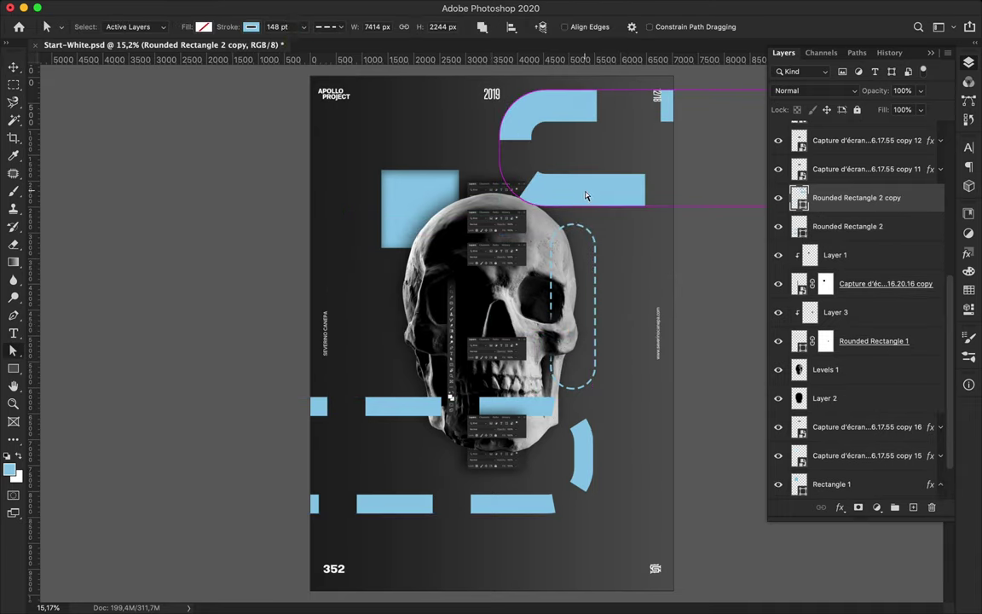
key("v")
mouse_move(589, 200)
left_mouse_down()
mouse_move(547, 200)
mouse_move(597, 210)
left_mouse_up()
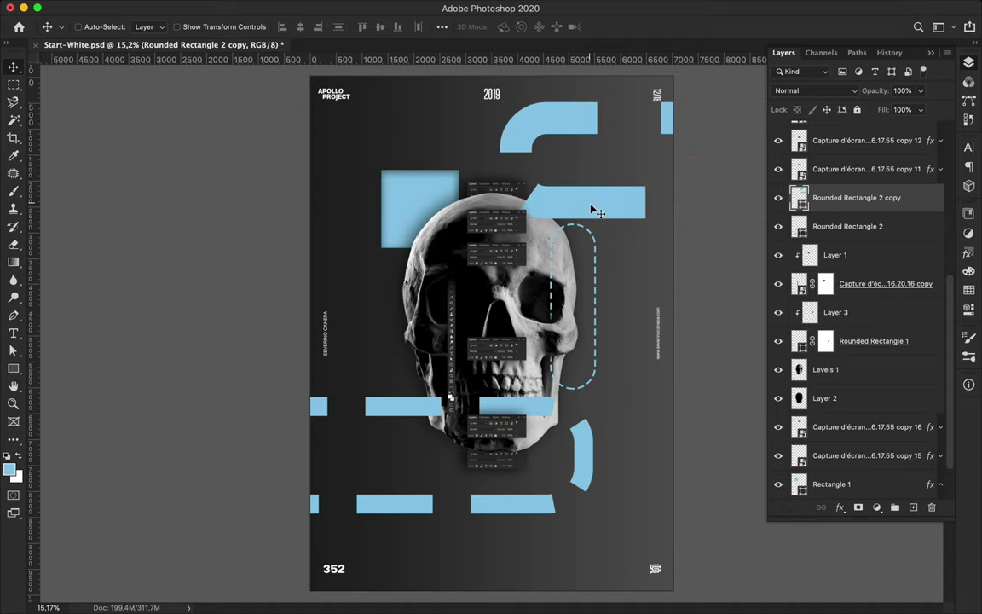
scroll(507, 290, "up", 1)
scroll(506, 290, "up", 4)
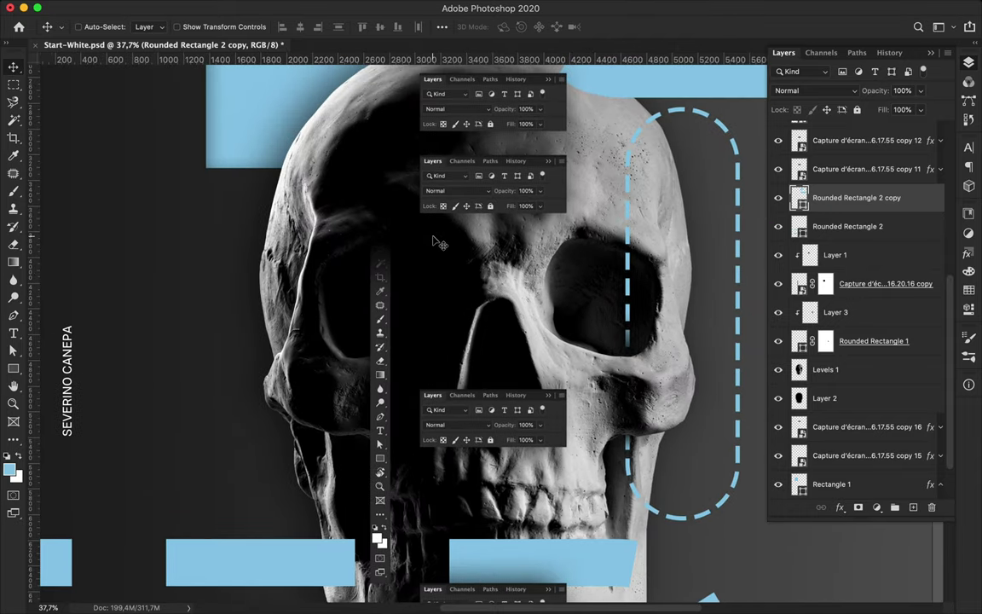
- Trace the shard on the skull's left temple on Levels 1 and make it a selection
scroll(438, 244, "down", 2)
scroll(438, 244, "up", 3)
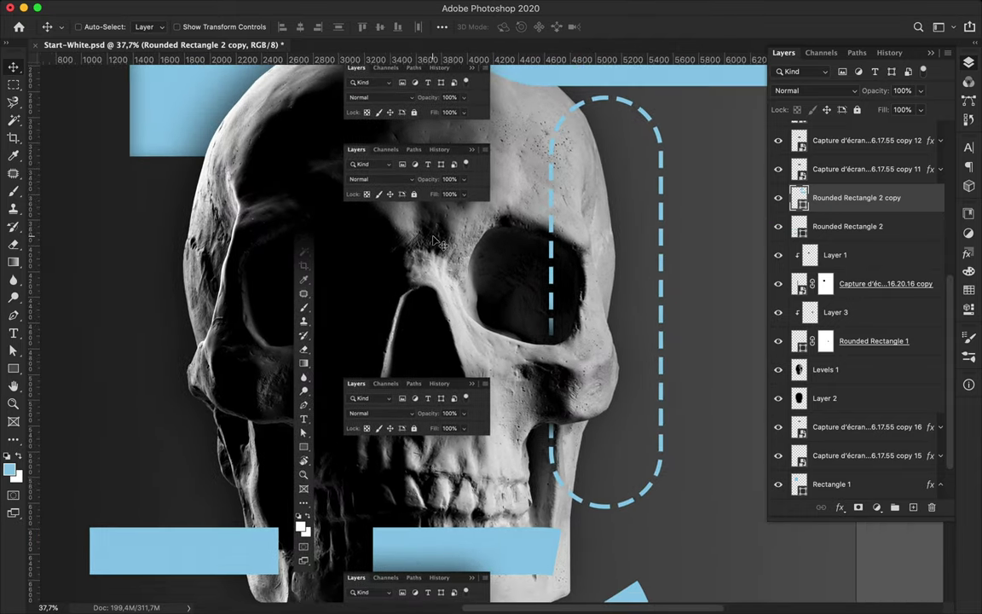
scroll(439, 244, "right", 3)
scroll(438, 244, "right", 2)
scroll(439, 244, "left", 1)
scroll(366, 222, "left", 1)
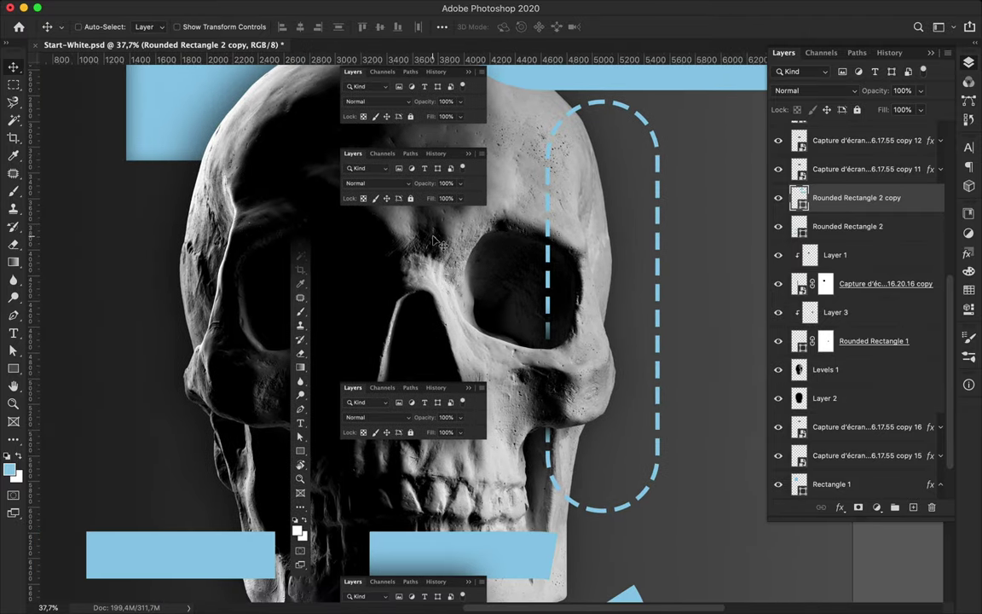
scroll(306, 203, "left", 1)
key("p")
left_click(372, 145)
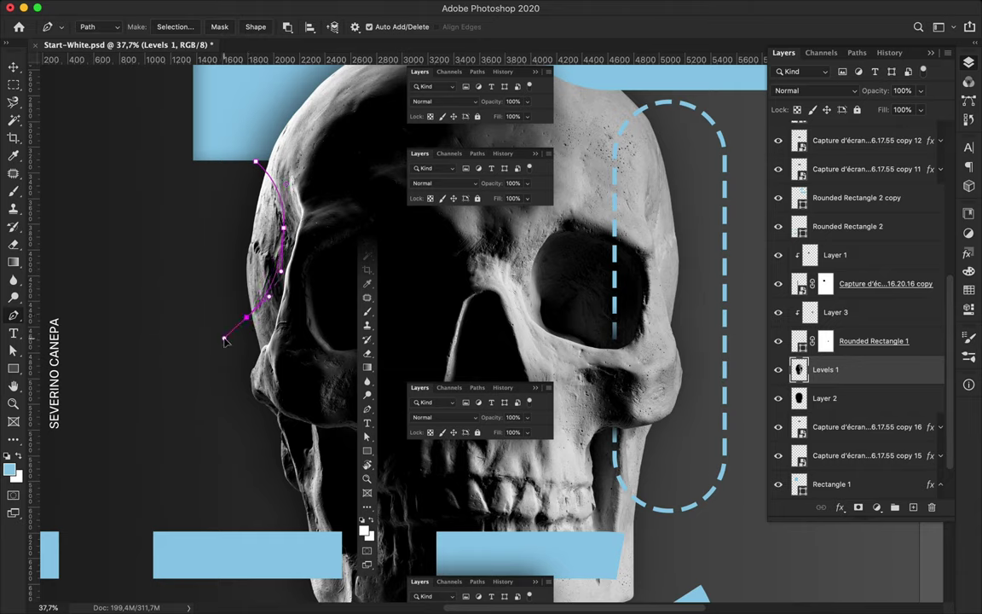
left_click(175, 27)
left_click(523, 242)
- Copy the shard onto its own layer, enlarge it to 117%, and shift it slightly up
key("ctrl+shift+c")
key("ctrl+v")
key("v")
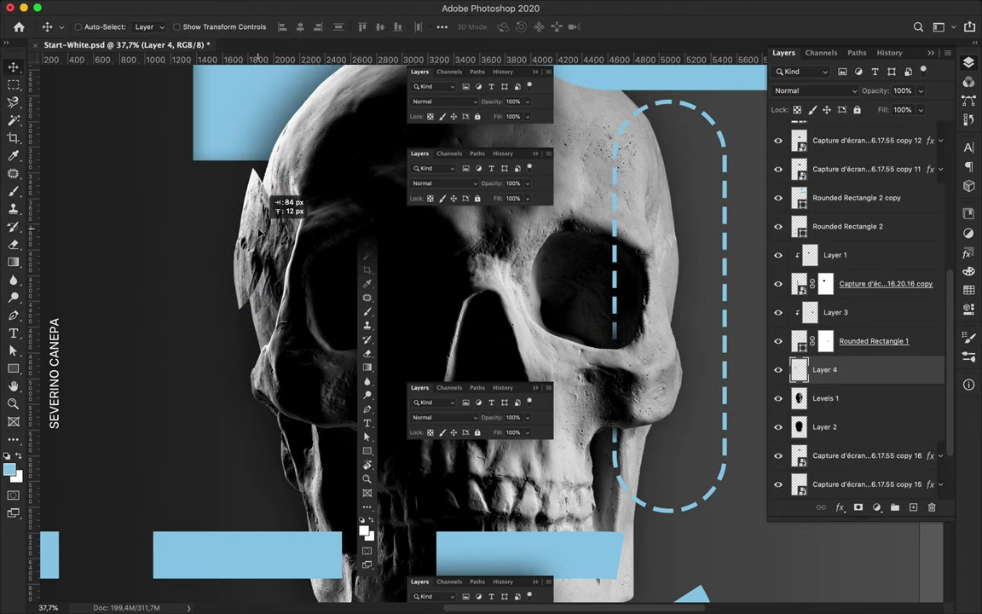
key("ctrl+t")
key("Return")
left_click_drag(230, 309, 230, 302)
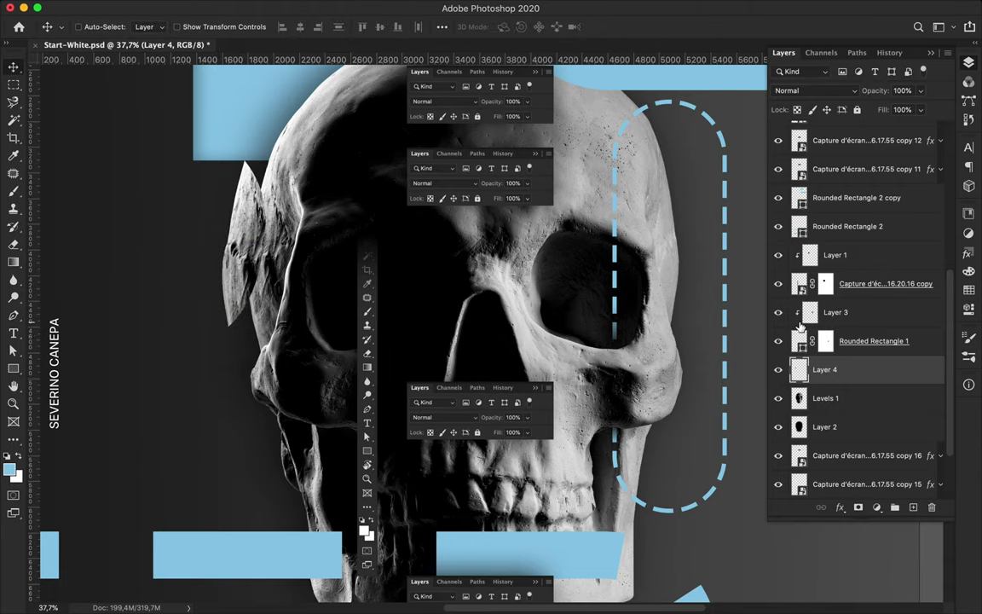
- Add a new layer and paint black shading within the shard's outline
key("ctrl+alt+shift+n")
left_click(799, 399, "ctrl")
key("b")
left_click(17, 475)
left_click(817, 314)
left_click(8, 468)
left_click(817, 290)
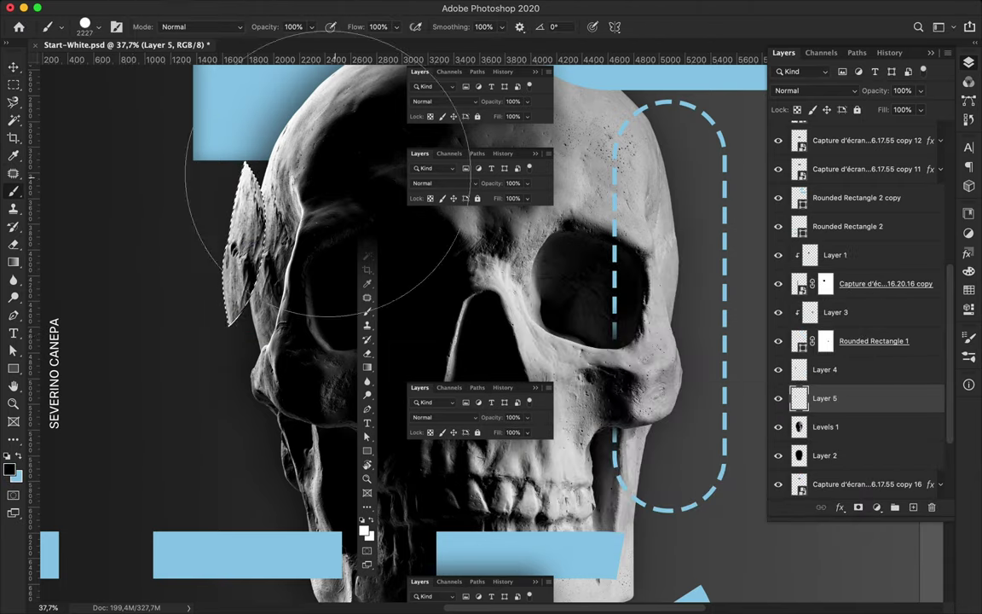
- Deselect and nudge the shard's shading into place
key("v")
left_click(281, 7)
left_click(300, 36)
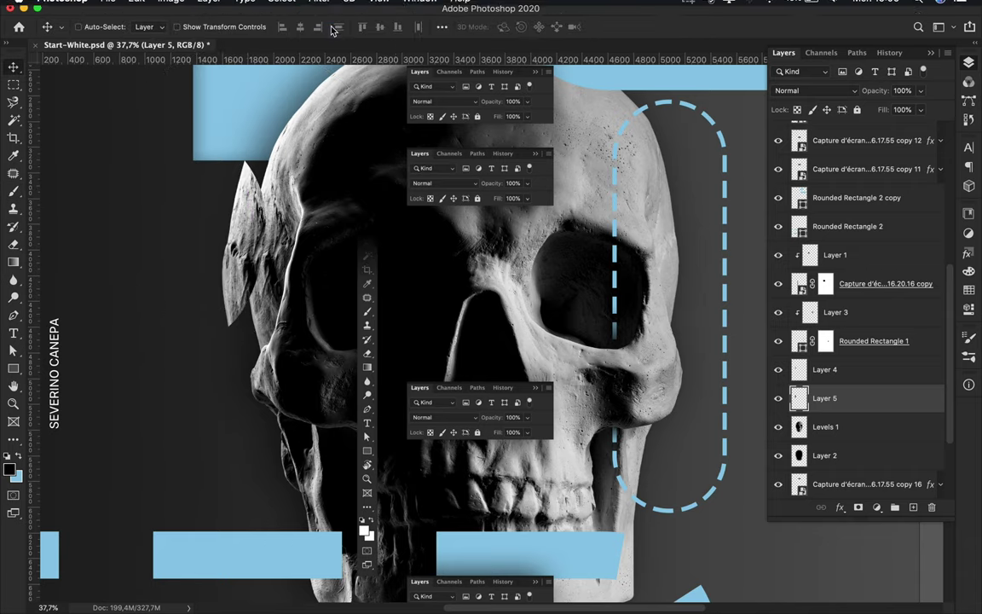
left_click_drag(260, 235, 271, 249)
scroll(348, 292, "down", 1)
scroll(512, 341, "up", 5)
- Start a Pen path around the right cheekbone on the Levels 1 layer
key("p")
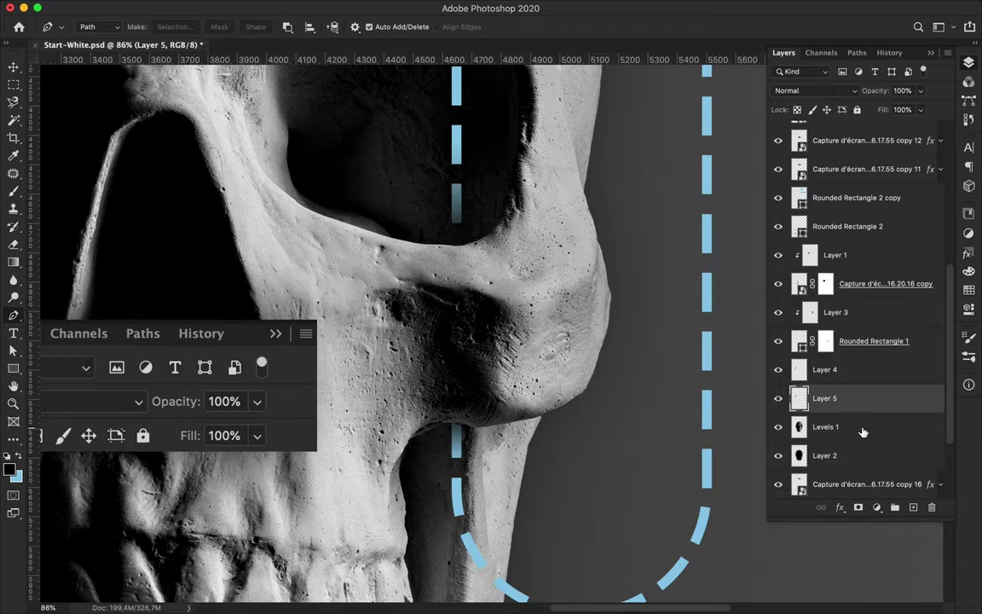
left_click(864, 428)
scroll(384, 530, "up", 3)
scroll(376, 530, "up", 2)
scroll(392, 533, "up", 1)
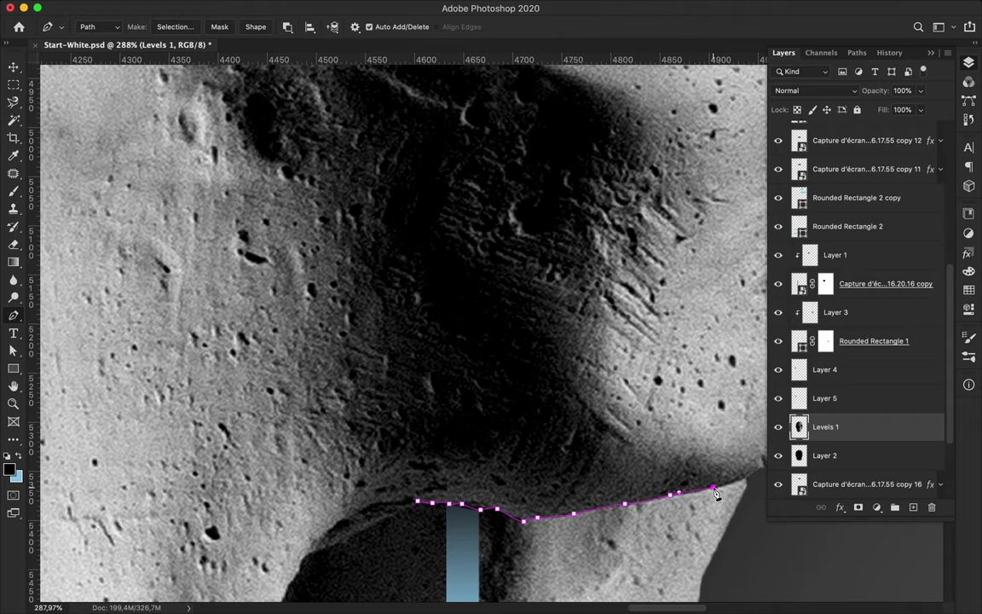
scroll(731, 486, "right", 3)
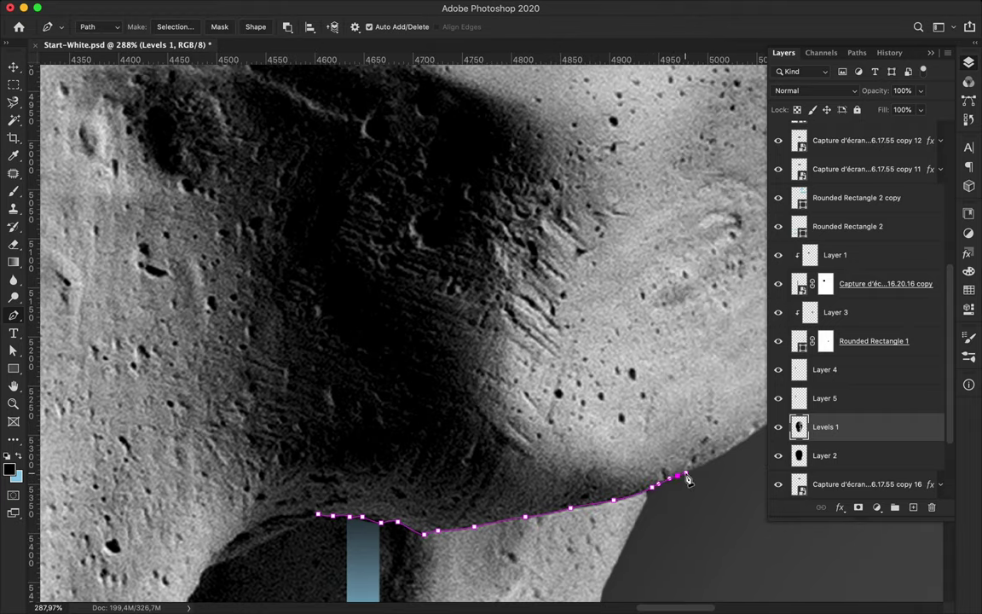
left_click(722, 474)
- Finish the cheekbone outline and convert it to a selection
scroll(733, 477, "down", 2)
scroll(683, 273, "up", 5)
left_click(625, 221)
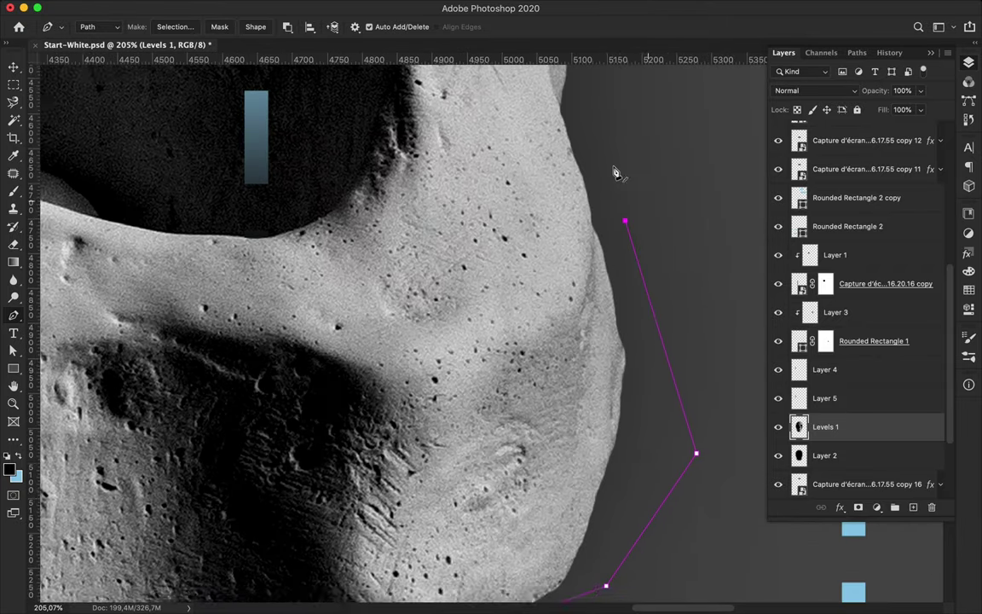
scroll(563, 321, "up", 5)
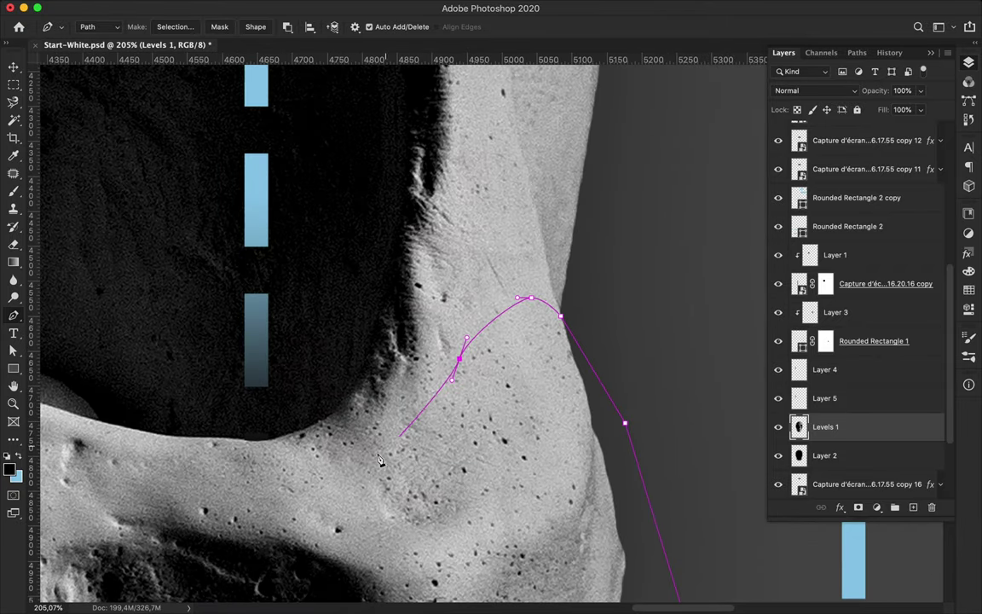
scroll(381, 461, "left", 5)
scroll(348, 383, "down", 2)
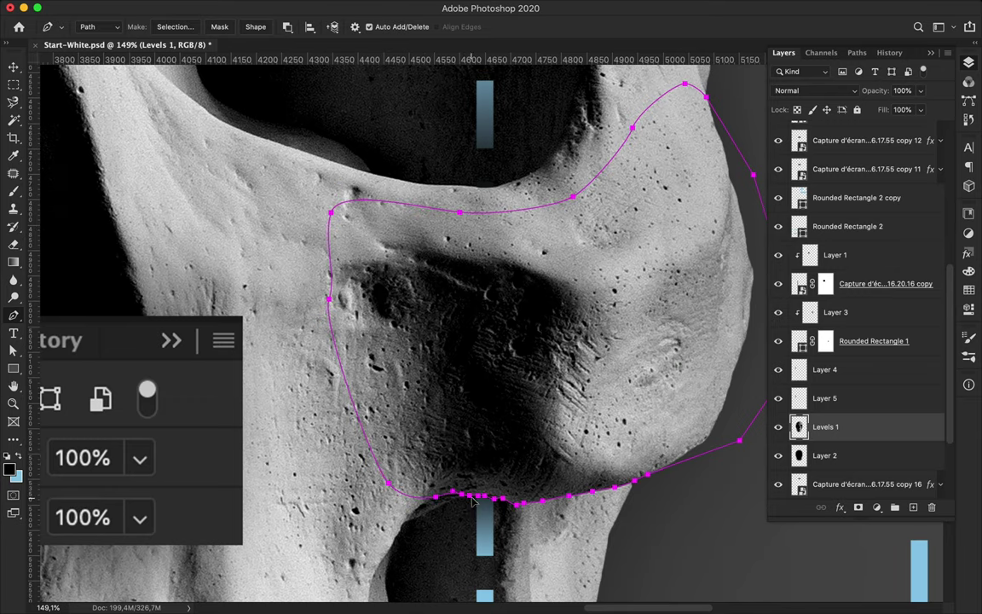
scroll(478, 441, "down", 1)
left_click(175, 26)
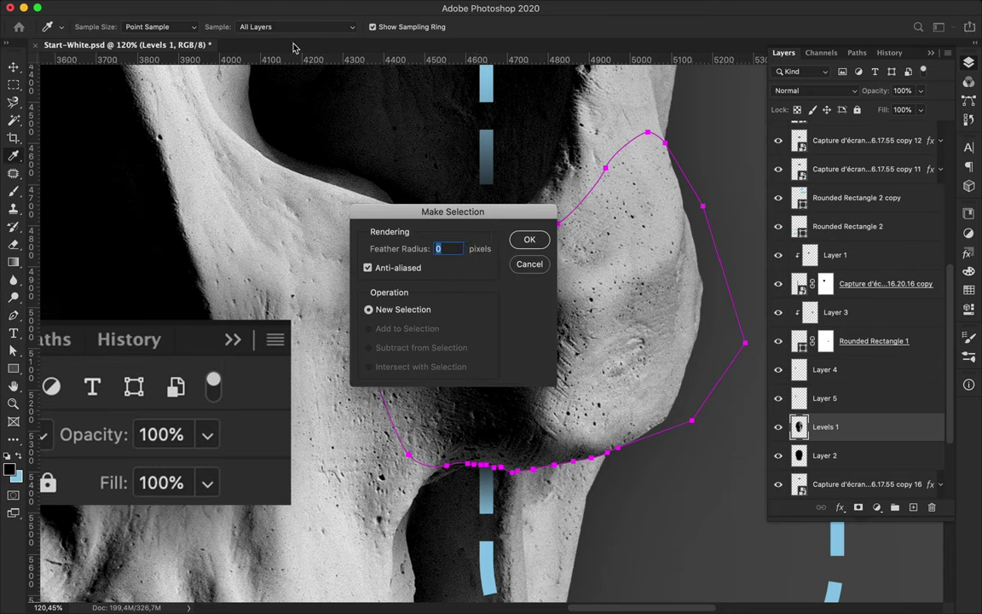
left_click(521, 237)
- Enlarge the Layer 6 cheekbone copy to 107%, move it above Rounded Rectangle 2, and nudge it outward
key("v")
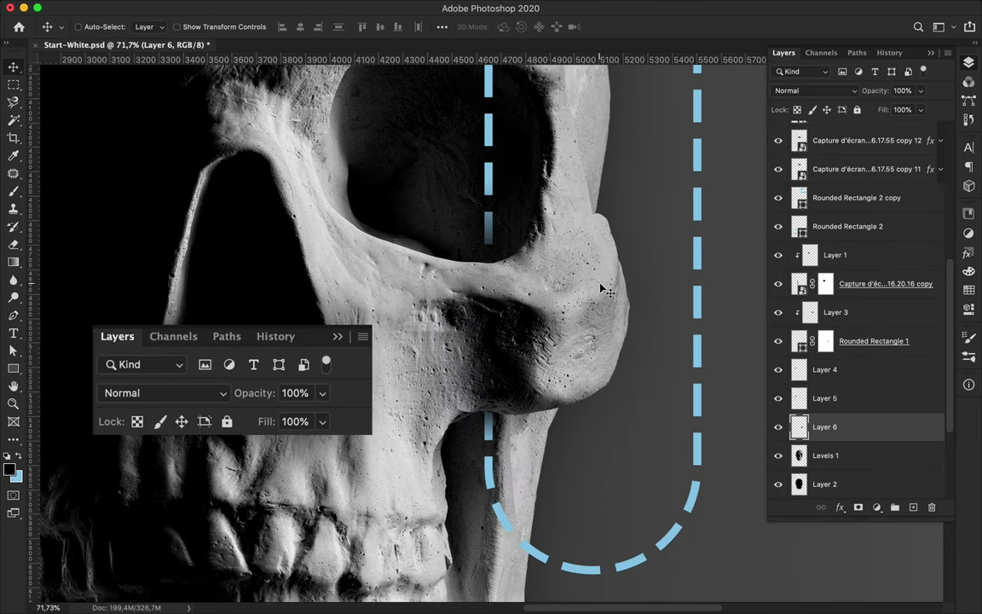
key("super+t")
left_click_drag(661, 291, 686, 291)
key("Return")
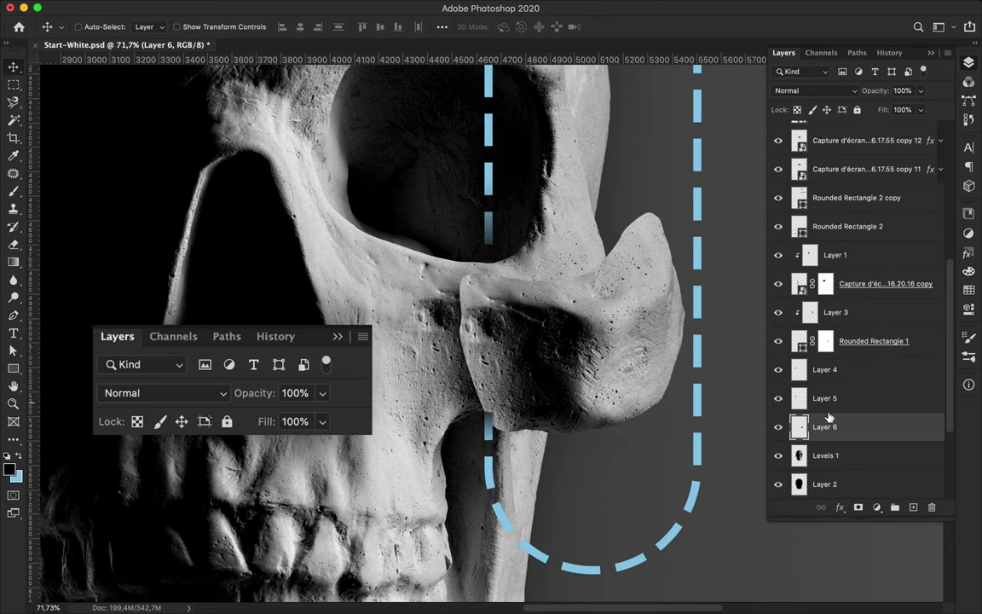
left_click_drag(824, 427, 825, 213)
left_click_drag(540, 288, 552, 297)
- Add shadow Layer 7 from the cheekbone's outline, offset it, and place it above Levels 1
left_click(885, 258)
key("super+shift+alt+n")
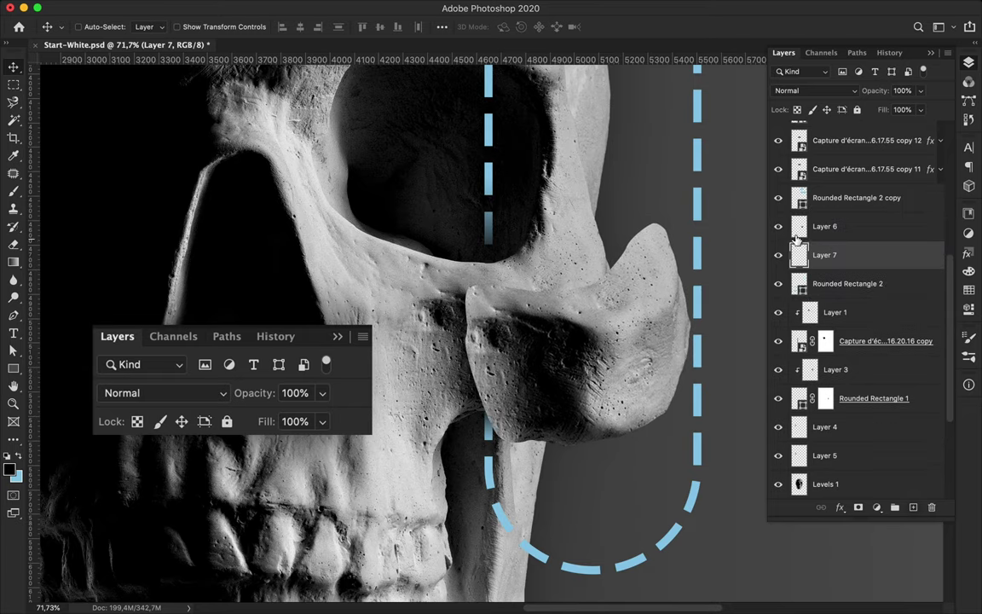
left_click(742, 269)
left_click(609, 218)
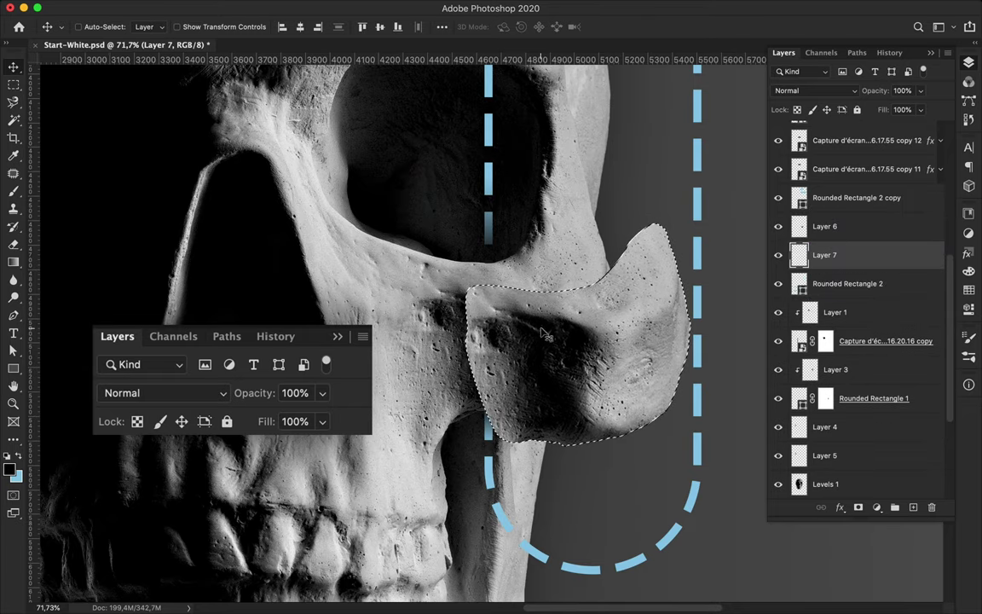
key("b")
key("m")
key("super+d")
key("v")
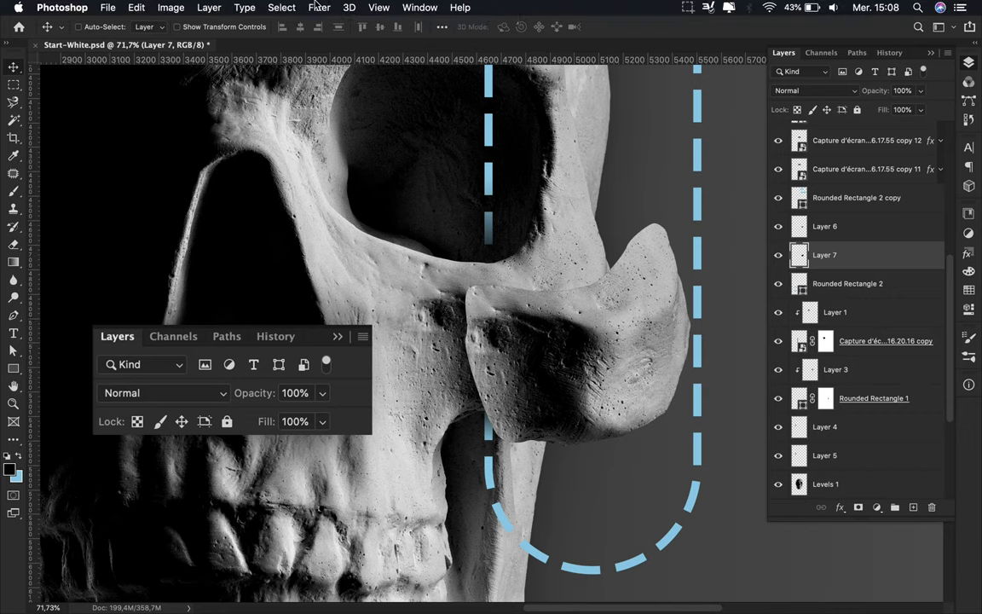
left_click_drag(606, 313, 628, 316)
left_click_drag(823, 255, 831, 469)
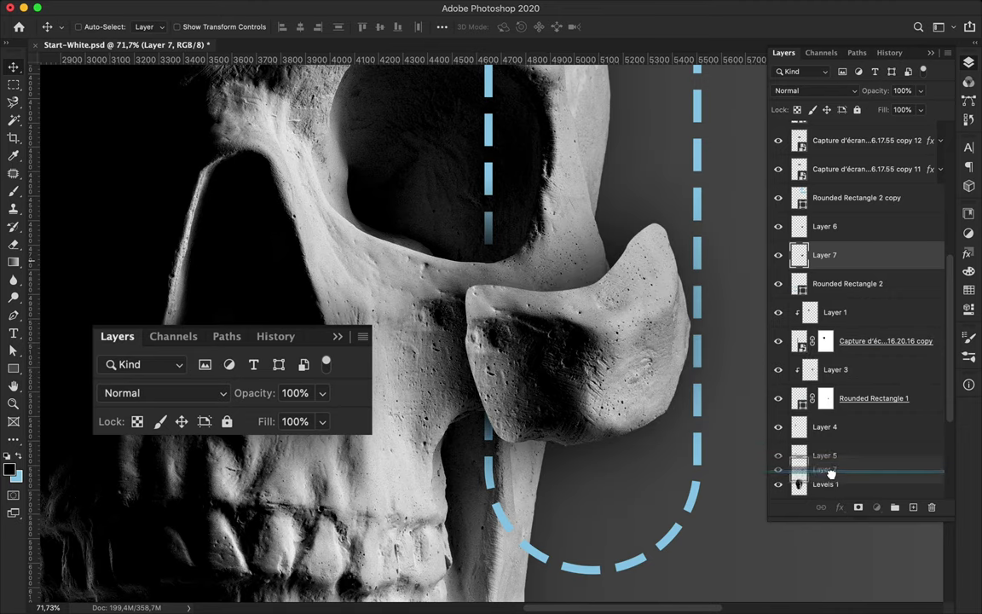
- Trace the right part of the Layer 6 bone and make it a selection
scroll(568, 286, "down", 3)
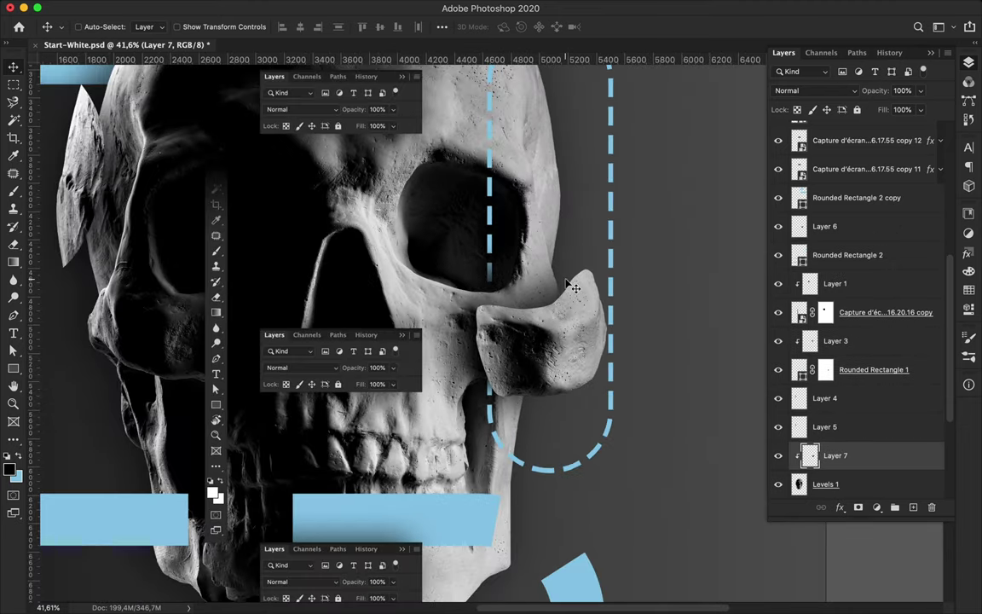
scroll(567, 282, "up", 6)
left_click(569, 337, "super")
key("p")
scroll(512, 342, "up", 3)
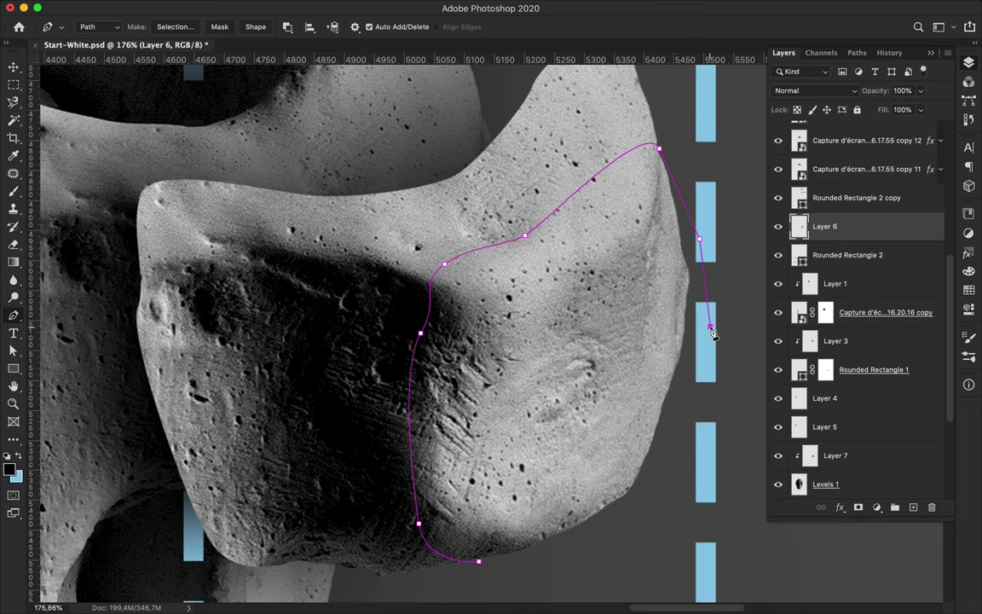
left_click(479, 563)
scroll(418, 320, "down", 2)
left_click(175, 27)
left_click(526, 239)
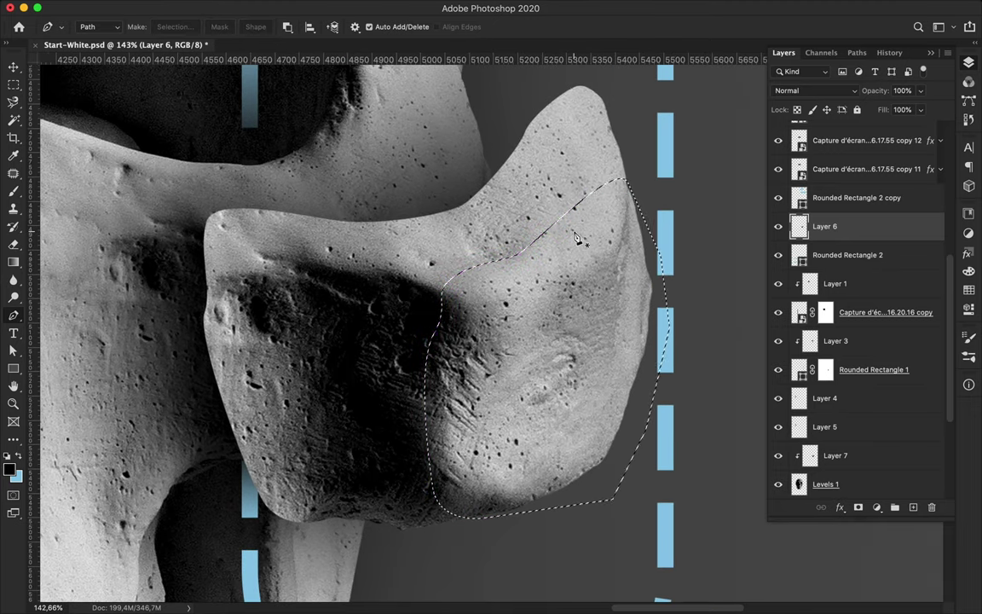
- Copy the fragment to Layer 8, shift it down-right, and start its shadow layer from its outline
key("ctrl+j")
key("v")
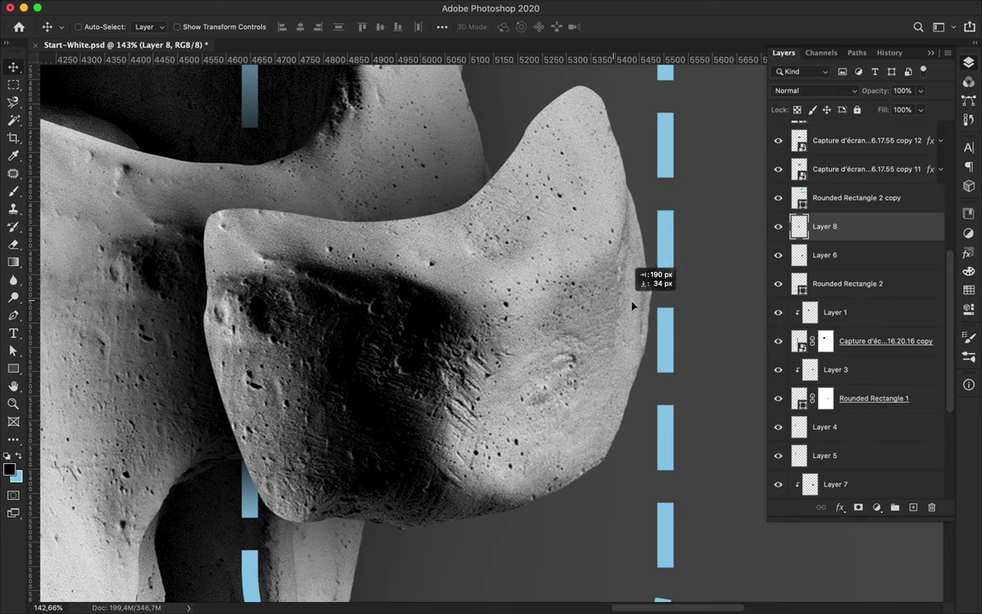
left_click_drag(641, 309, 644, 350)
left_click(913, 507, "ctrl")
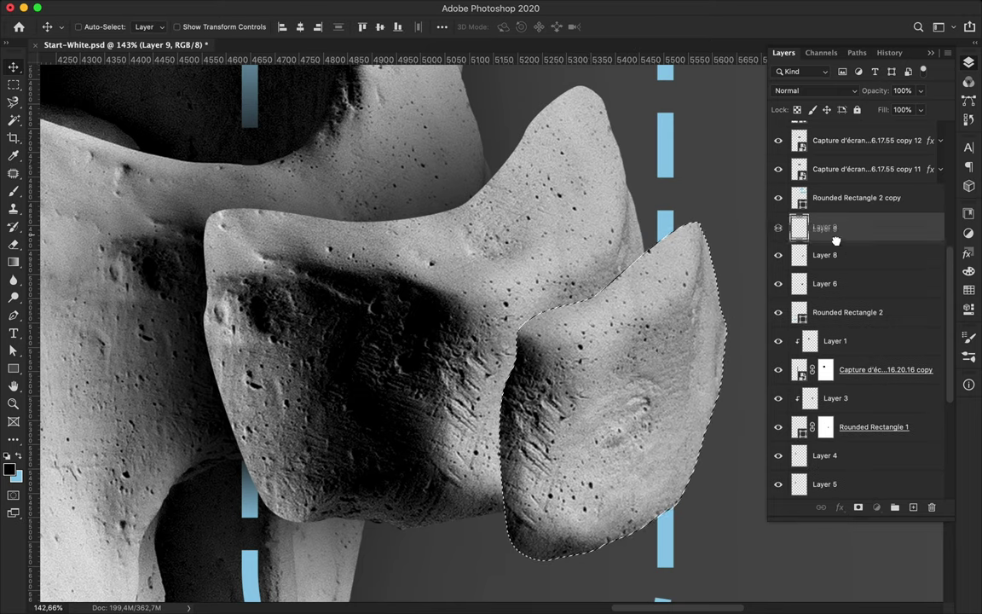
left_click(799, 226, "ctrl")
key("b")
key("m")
key("ctrl+d")
- Blur the fragment's shadow, offset it, and clip it to the layer below
left_click(319, 7)
left_click(337, 24)
key("v")
left_click_drag(529, 290, 554, 309)
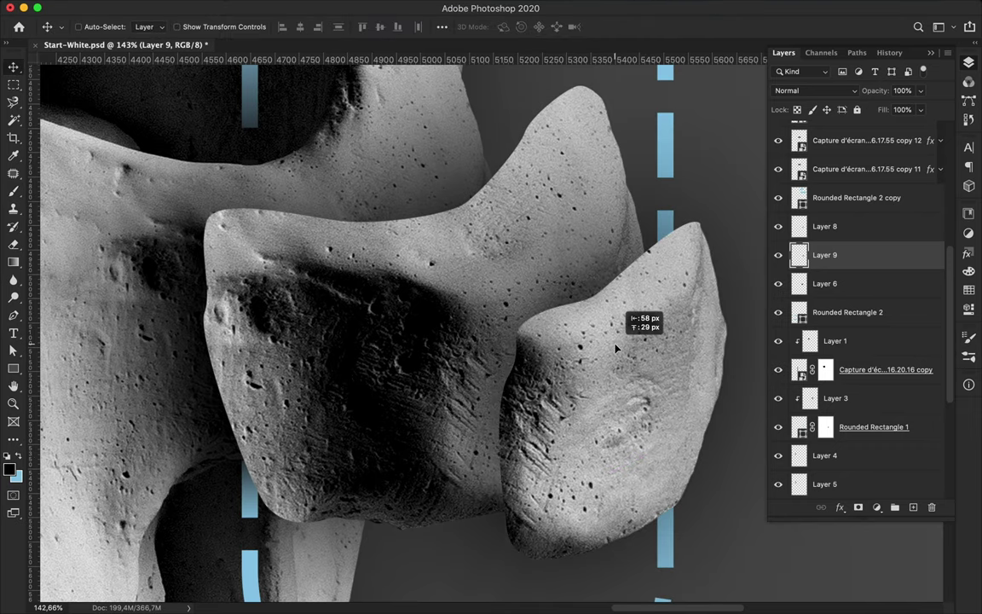
left_click(844, 269, "alt")
scroll(597, 273, "down", 2)
scroll(597, 272, "down", 3)
scroll(682, 238, "down", 2)
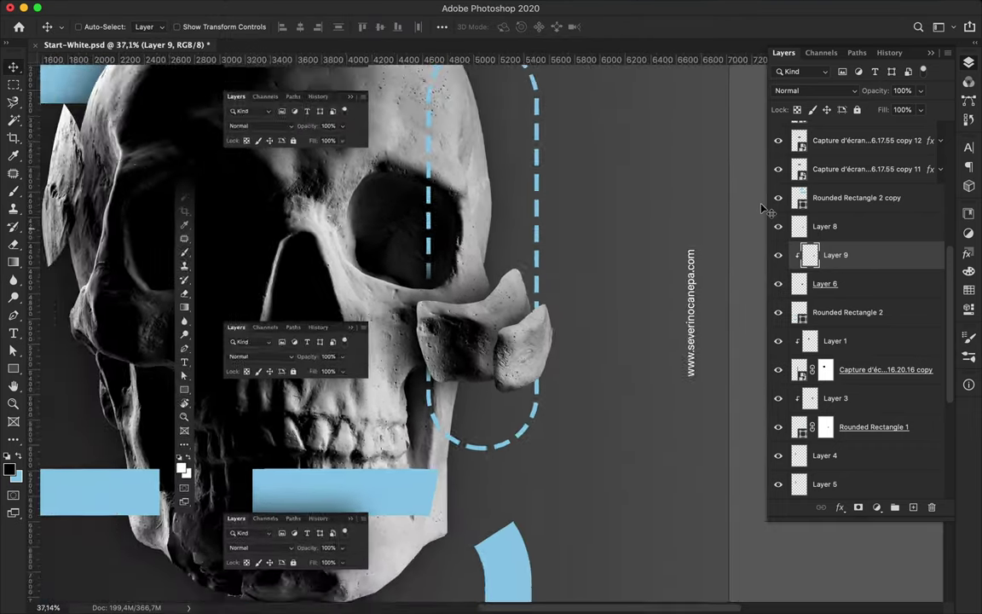
- Trace the skull's left jaw edge and convert it to a selection
scroll(765, 209, "down", 2)
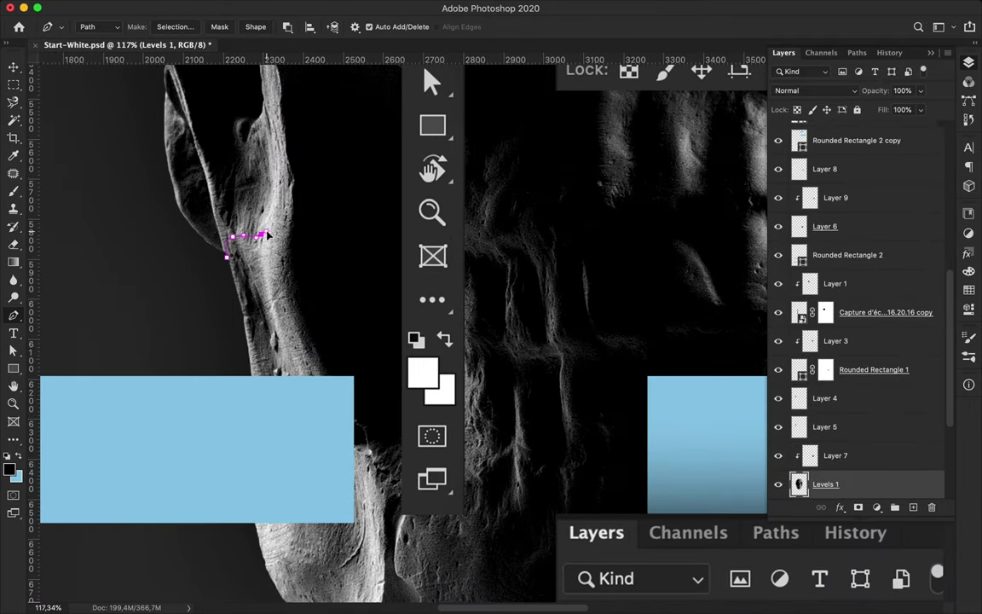
left_click_drag(286, 227, 291, 302)
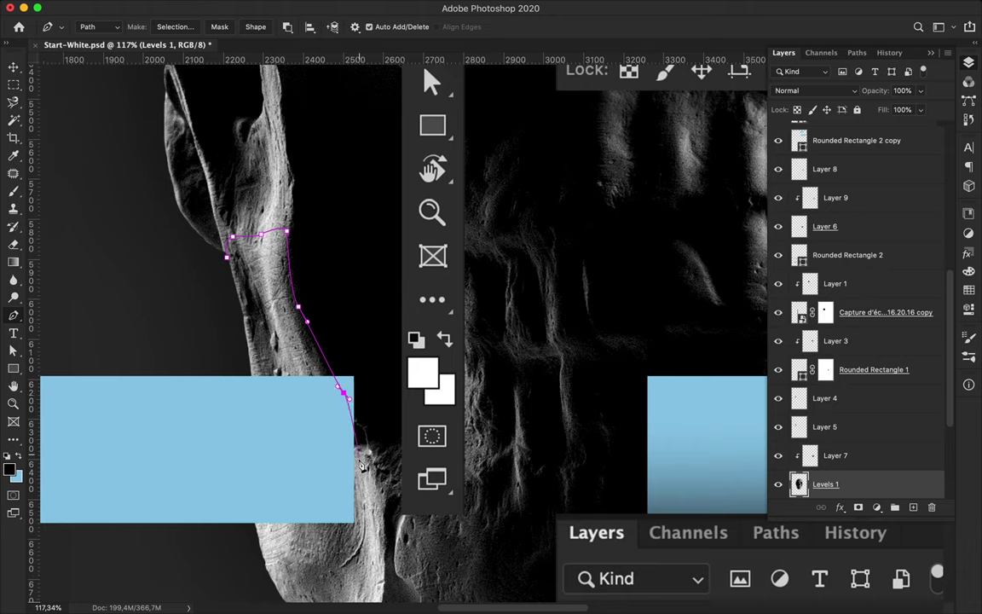
left_click(175, 27)
key("Return")
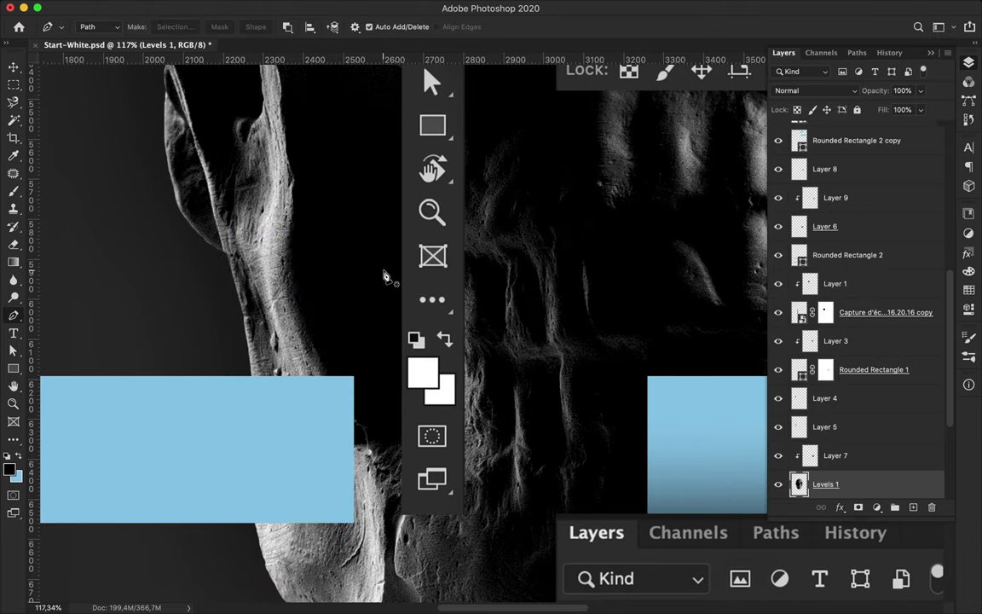
- Copy the jaw sliver to Layer 10, move it to the top, and float it left of the skull
key("super+j")
key("v")
mouse_move(826, 484)
left_mouse_down()
mouse_move(811, 219)
mouse_move(825, 136)
left_mouse_up()
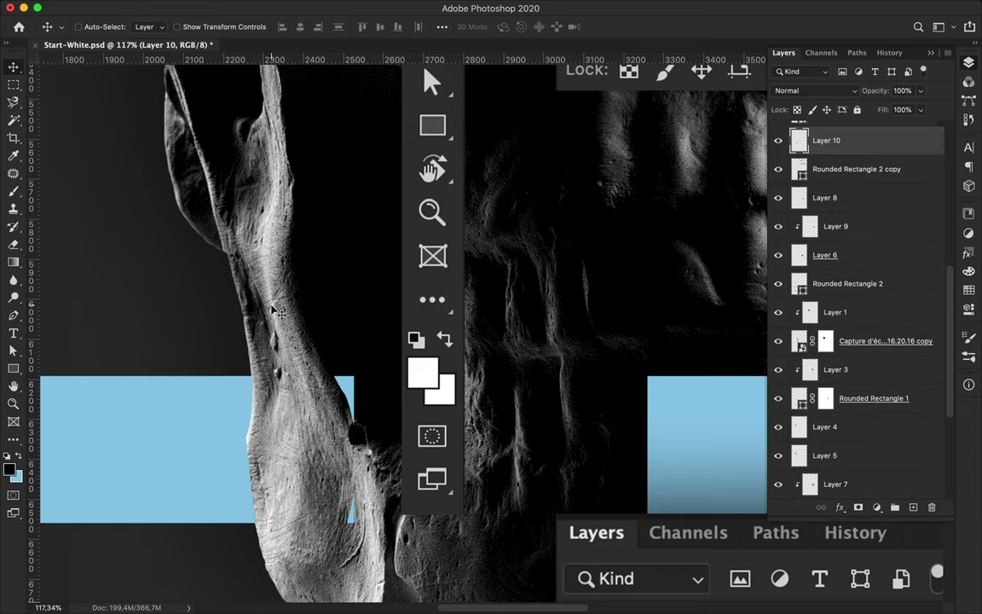
scroll(292, 294, "down", 3)
scroll(292, 294, "down", 2)
mouse_move(433, 346)
left_mouse_down()
mouse_move(397, 407)
mouse_move(341, 410)
mouse_move(325, 490)
left_mouse_up()
- Stretch the duplicate jaw sliver taller with Free Transform
scroll(396, 408, "down", 2)
scroll(397, 408, "up", 2)
key("super+t")
key("Return")
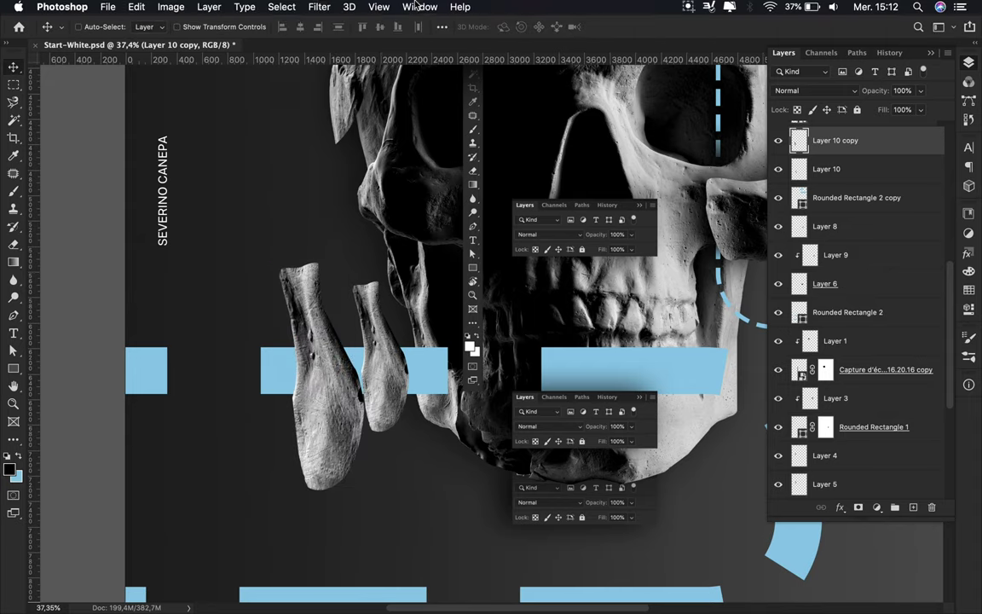
- Apply a Gaussian Blur to the duplicated bone sliver
left_click(319, 8)
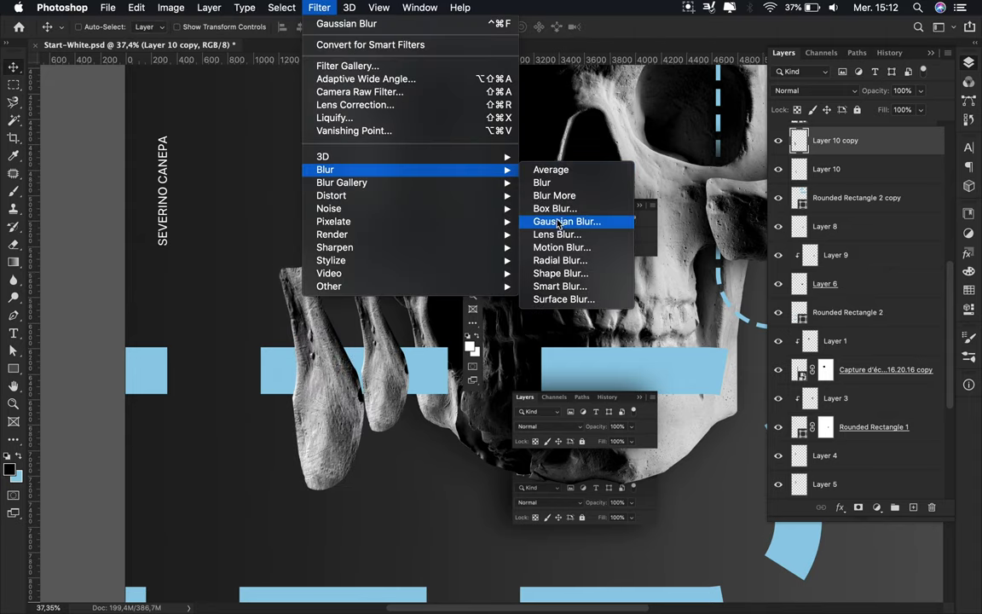
left_click(596, 219)
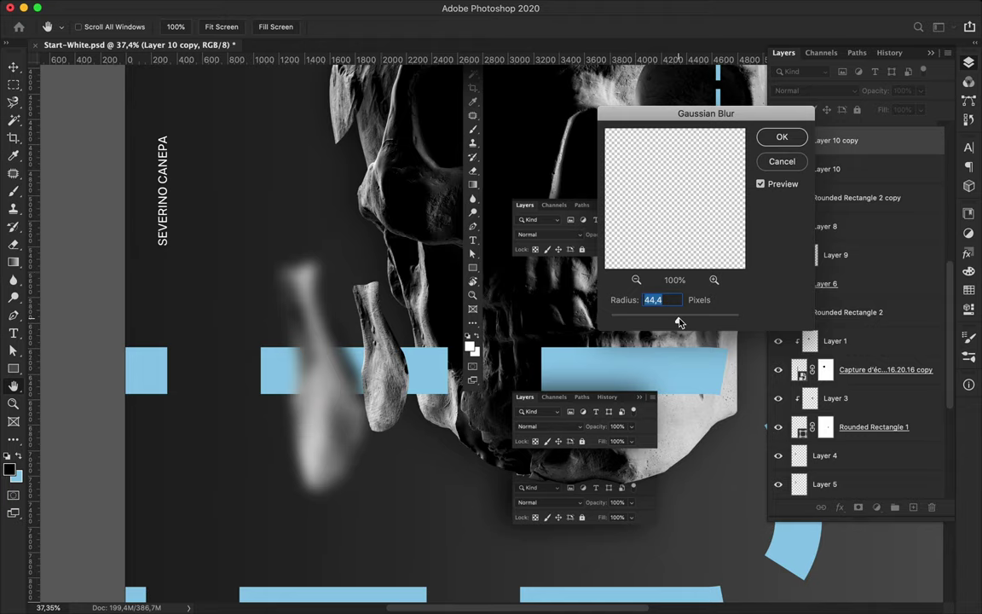
key("Return")
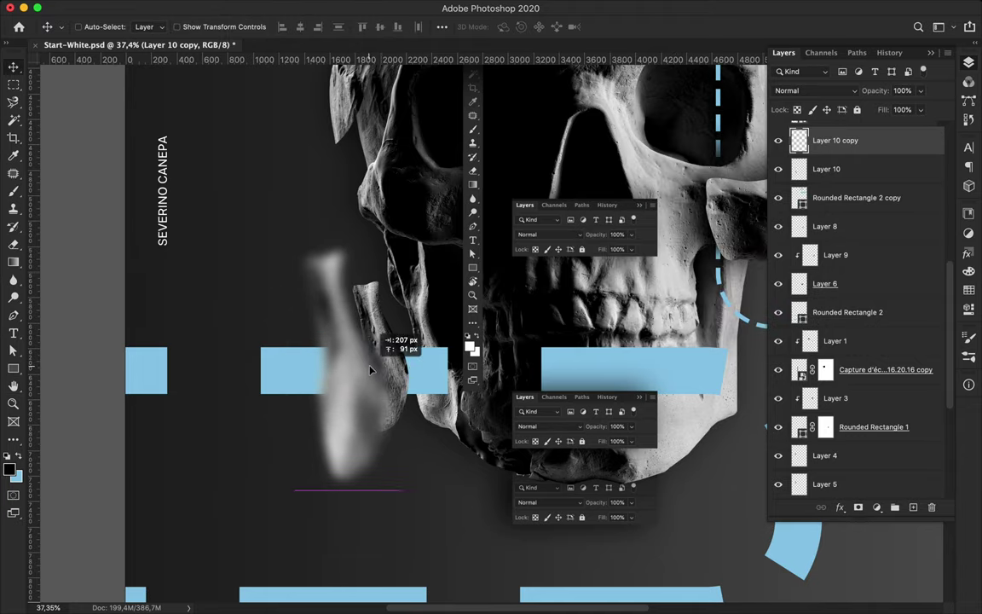
scroll(332, 328, "down", 5)
- Duplicate the cheekbone and jaw bone fragments and move the copies, sending one just above the background
left_click(577, 297)
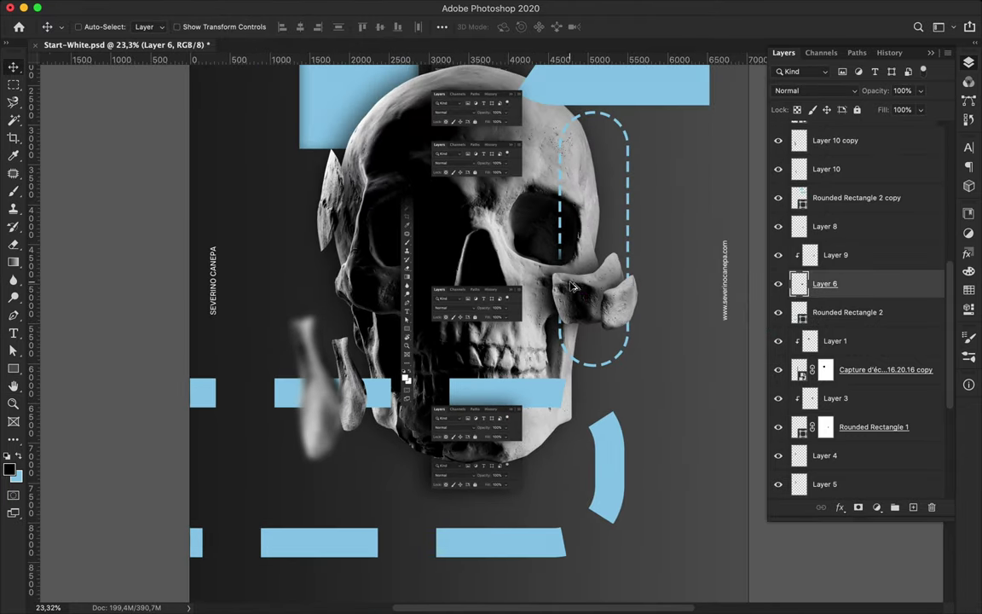
key("ctrl+j")
left_click_drag(835, 283, 844, 449)
left_click_drag(648, 365, 649, 223)
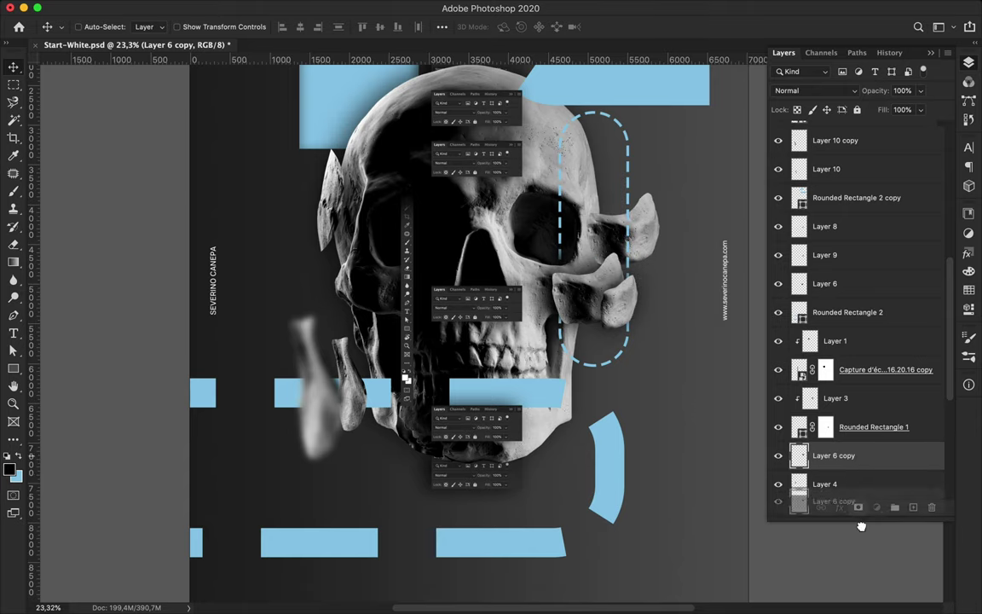
key("ctrl+shift+bracketleft")
- Apply a heavy Gaussian Blur to the jaw bone copy
left_click(321, 7)
left_click(346, 24)
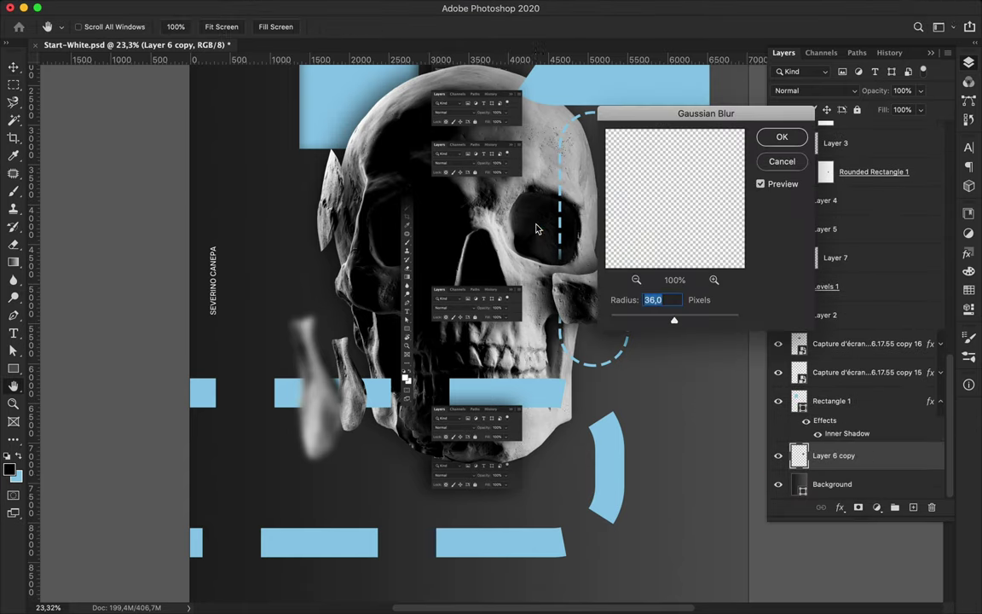
left_click_drag(661, 317, 795, 359)
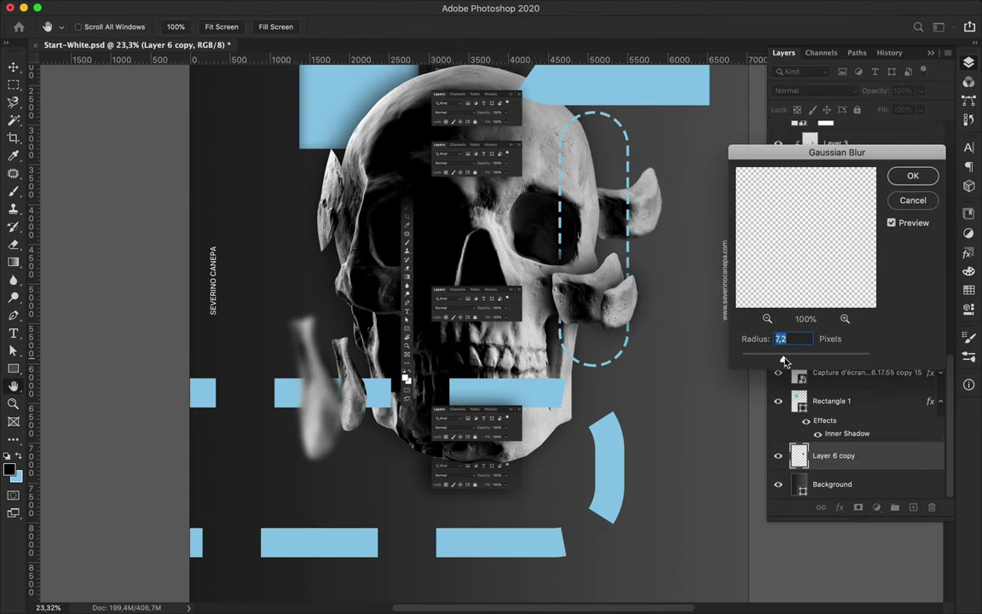
left_click(907, 177)
- Duplicate the upper-left bone, rotate and shift the copy, then Gaussian-blur it
left_click_drag(328, 196, 280, 152)
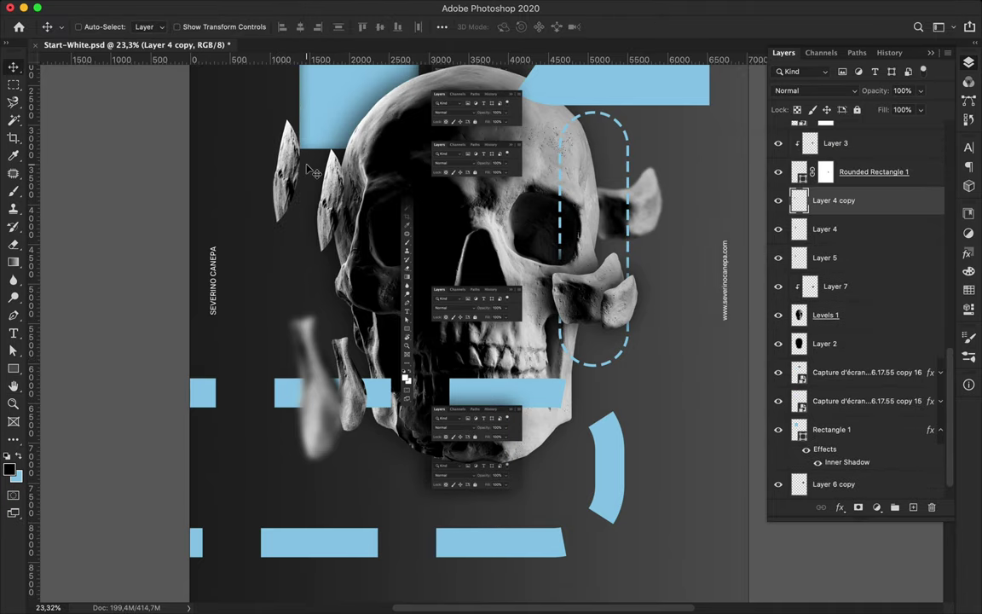
key("ctrl+t")
left_click_drag(256, 209, 243, 179)
key("Return")
left_click_drag(325, 243, 298, 213)
left_click(319, 8)
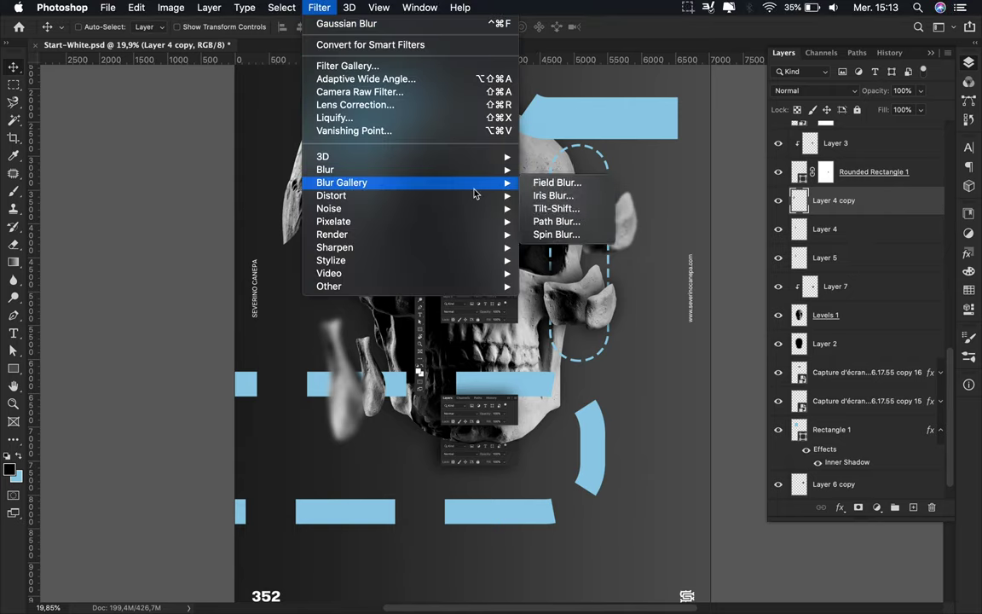
mouse_move(325, 168)
left_click(569, 222)
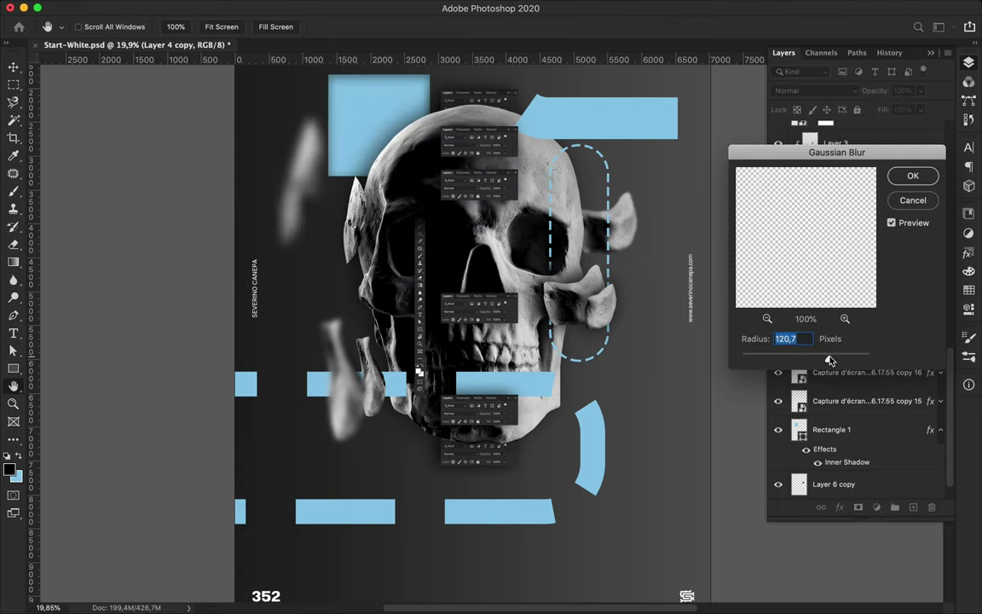
key("Return")
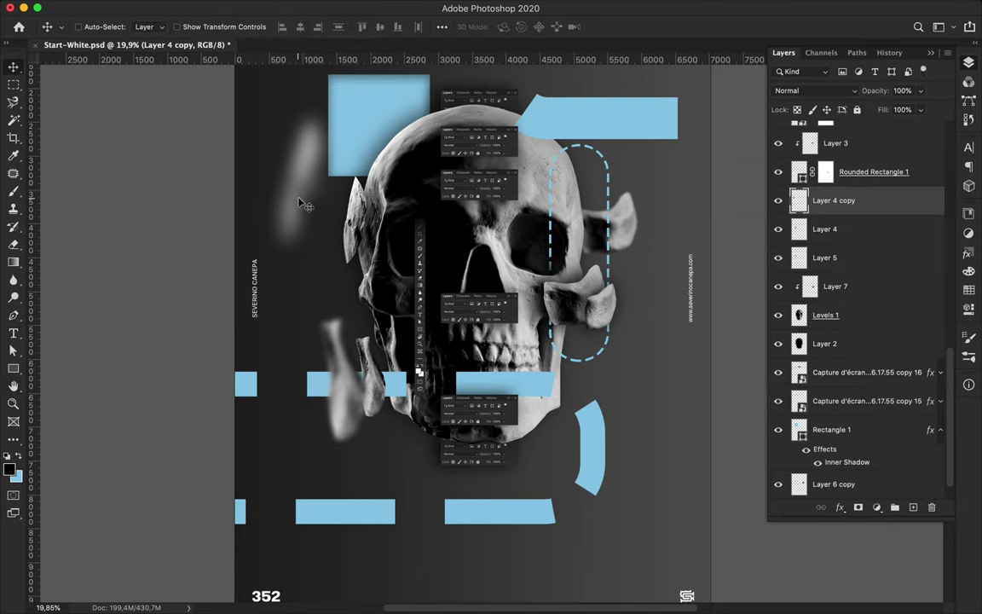
- Copy the blurred bone beside the arc, stretch it lower right, and duplicate it
mouse_move(303, 204)
left_mouse_down()
mouse_move(626, 395)
mouse_move(715, 507)
left_mouse_up()
key("ctrl+t")
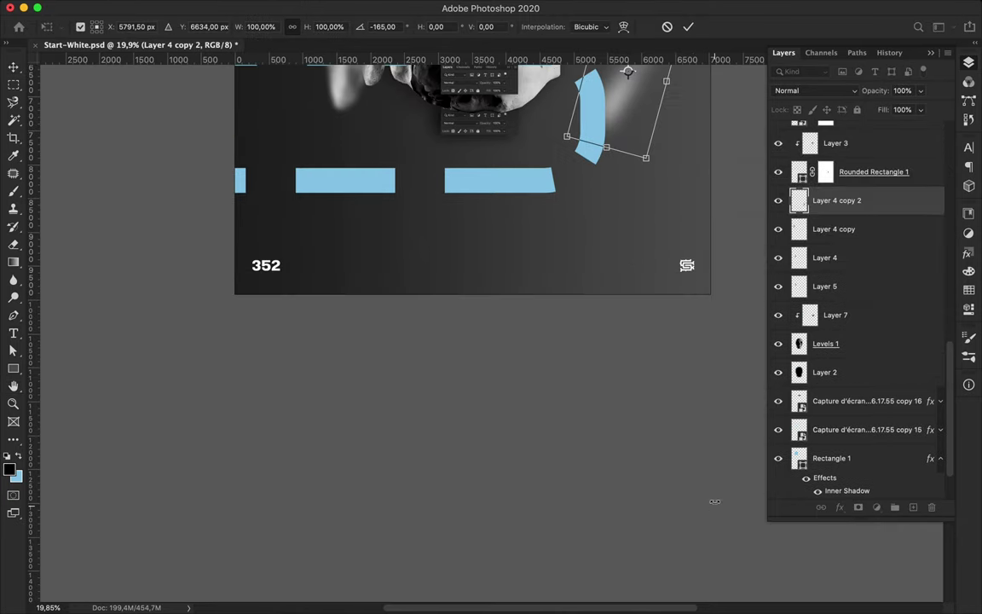
scroll(648, 427, "up", 5)
key("Return")
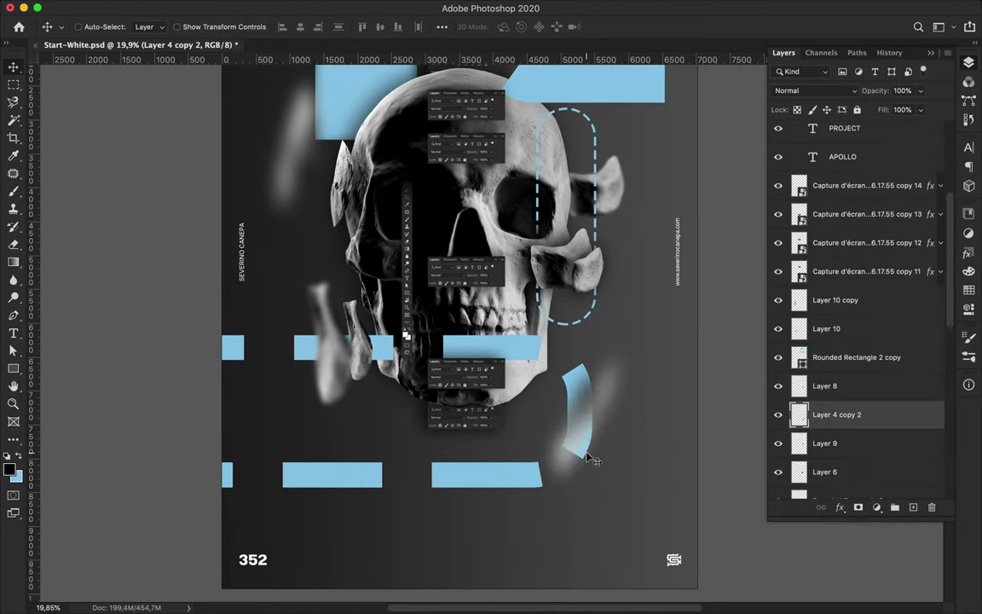
key("ctrl+t")
mouse_move(594, 460)
left_mouse_down()
mouse_move(603, 412)
mouse_move(630, 401)
left_mouse_up()
key("Return")
key("ctrl+j")
- Copy a right-side bone lower with a heavy Gaussian Blur, and restack Layer 10 beneath Layer 4 copy
scroll(631, 350, "down", 2)
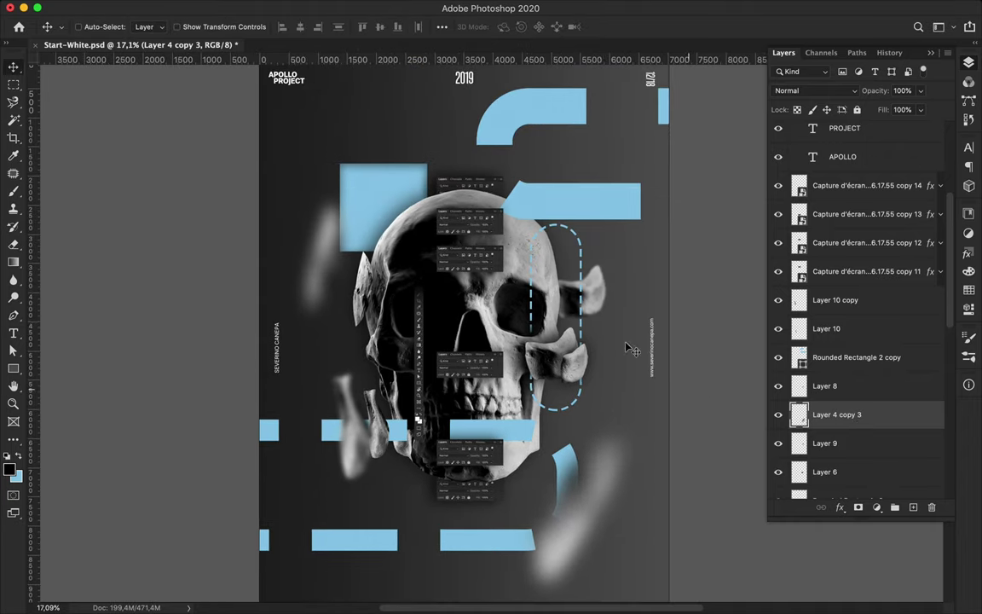
scroll(632, 349, "up", 2)
left_click_drag(647, 283, 646, 403)
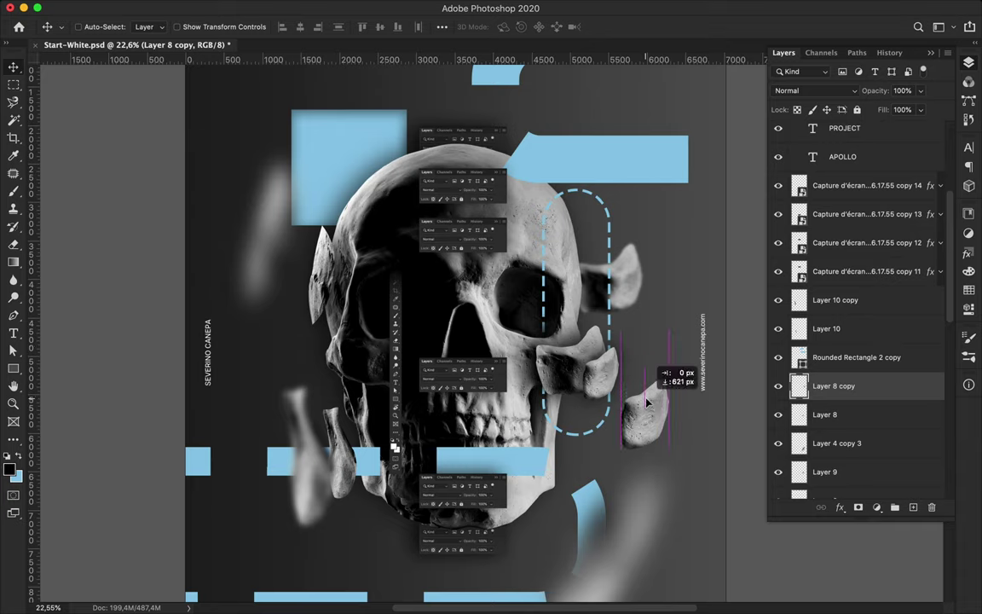
left_click(441, 8)
left_click(341, 30)
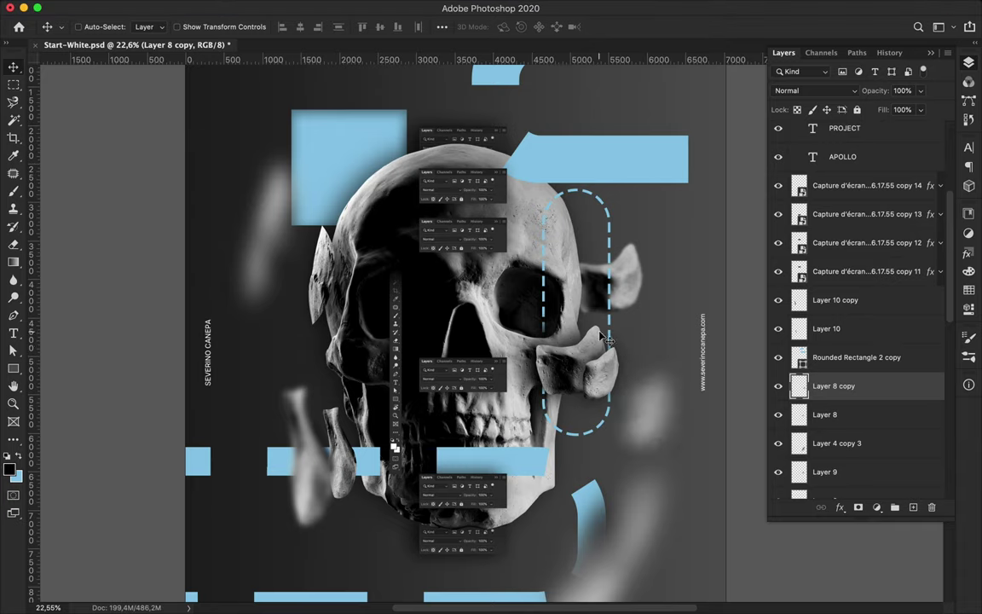
left_click(319, 7)
left_click(563, 222)
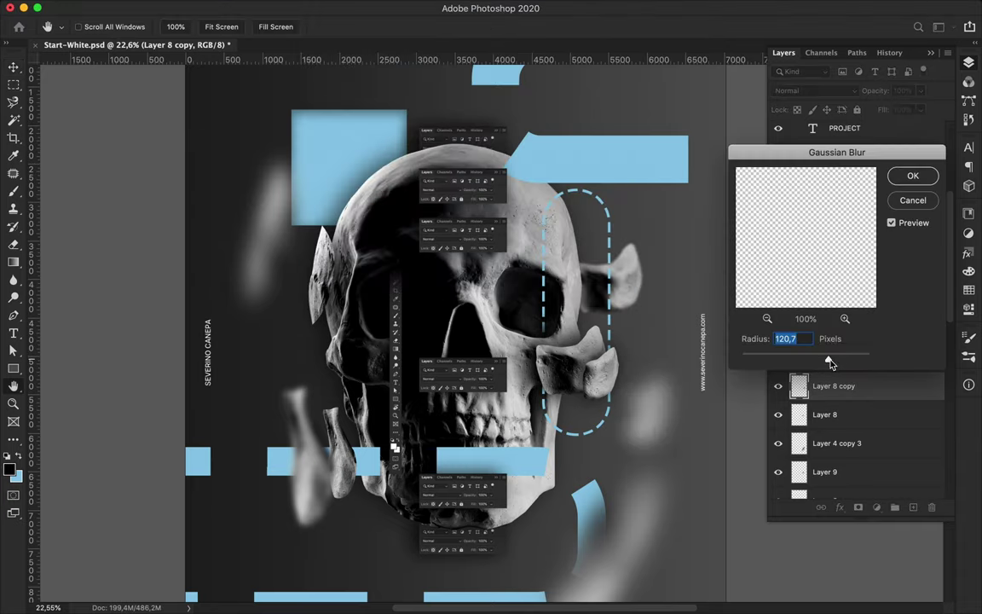
left_click(913, 177)
left_click_drag(628, 397, 632, 418)
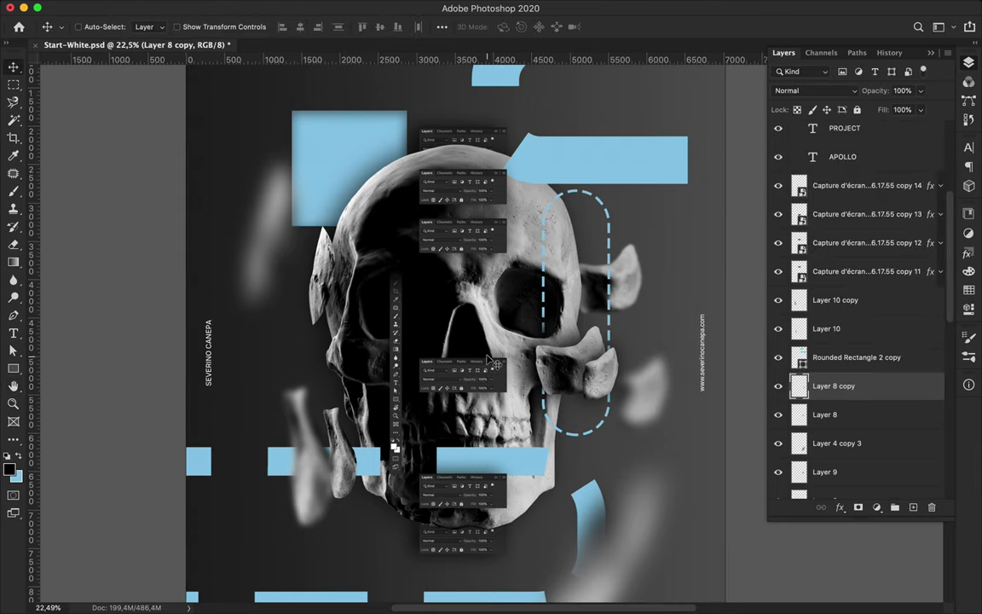
mouse_move(844, 328)
left_mouse_down()
mouse_move(886, 446)
mouse_move(833, 401)
left_mouse_up()
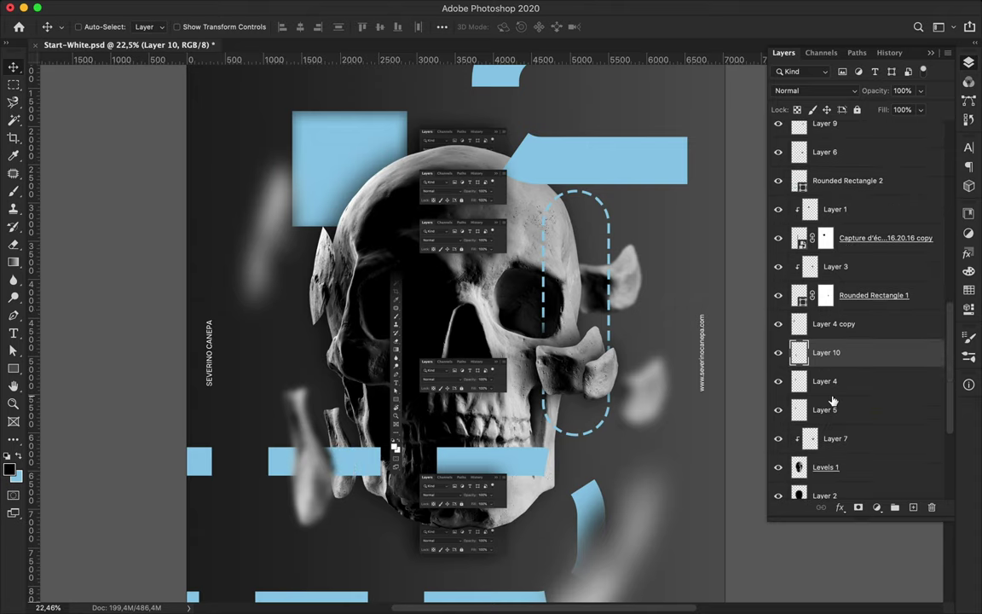
- Draw a 1396 px light-blue dashed circle with a 3 pt stroke over the skull's upper left
mouse_move(636, 404)
left_mouse_down()
mouse_move(649, 405)
mouse_move(632, 410)
left_mouse_up()
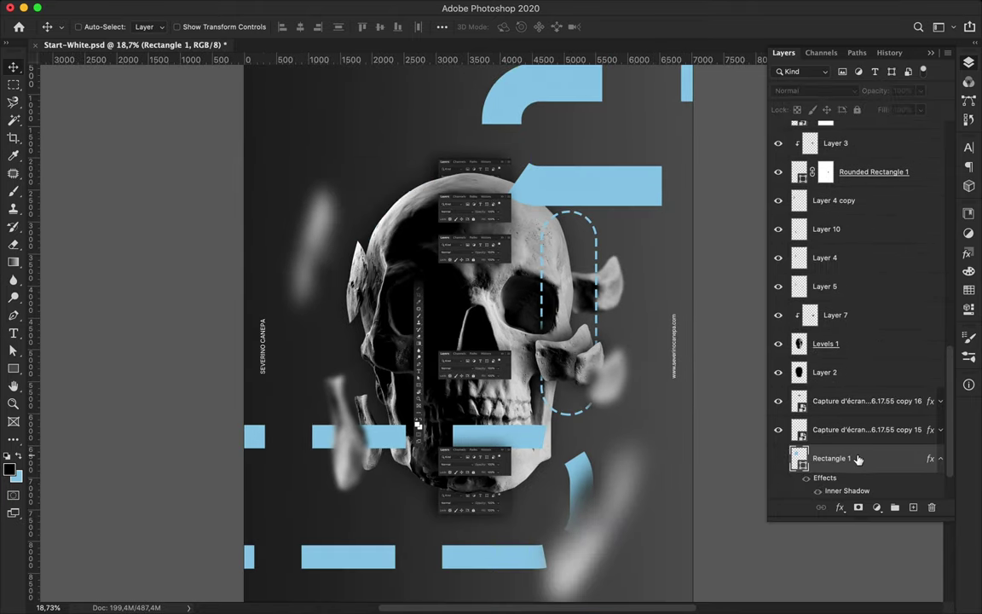
key("BackSpace")
key("u")
right_click(13, 368)
left_click(47, 394)
mouse_move(419, 196)
left_mouse_down()
mouse_move(433, 197)
mouse_move(430, 232)
left_mouse_up()
key("v")
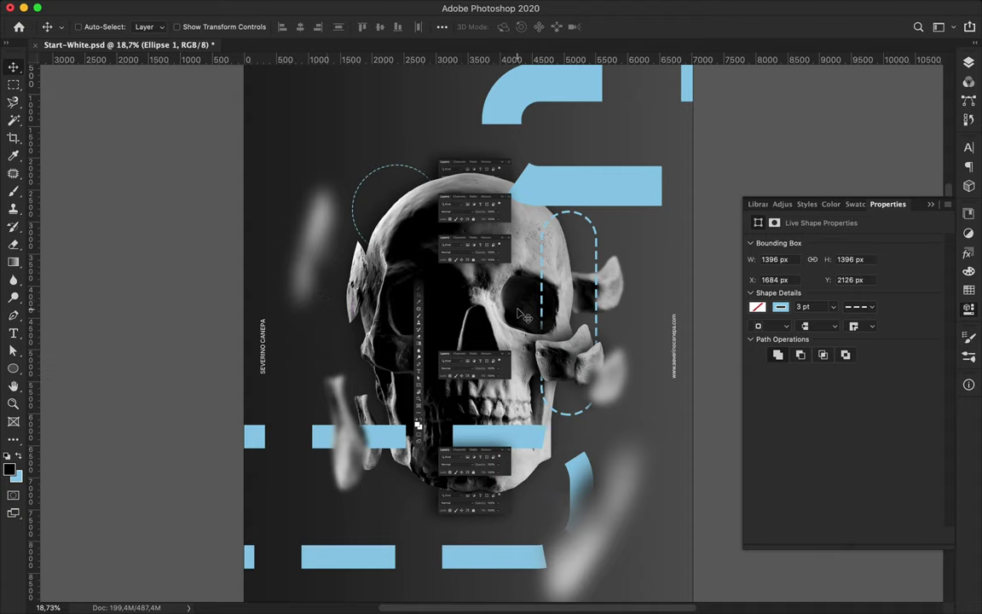
left_click(531, 498)
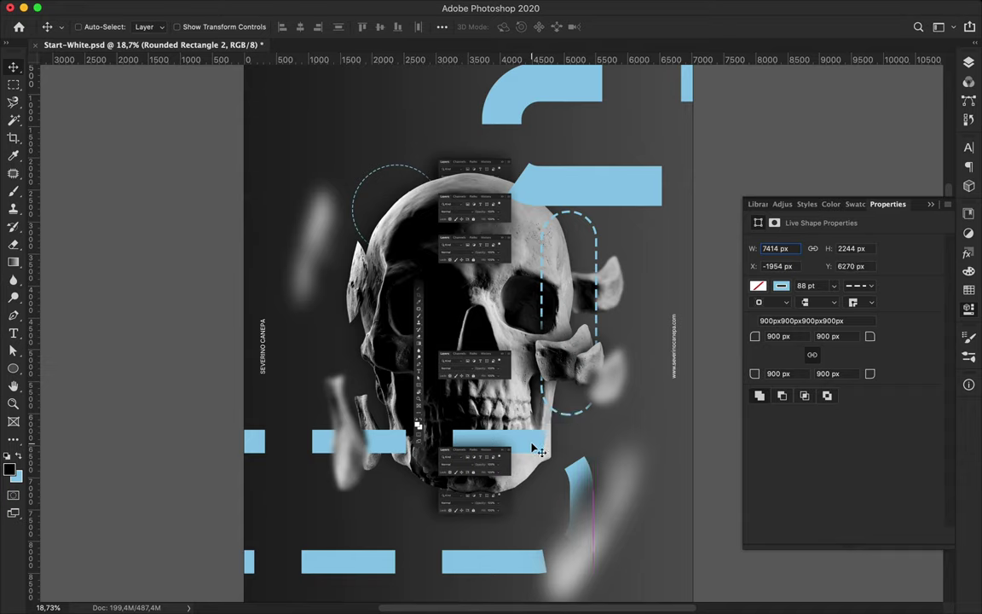
- Set the rounded rectangle's stroke width to 218 pt
scroll(565, 189, "down", 2)
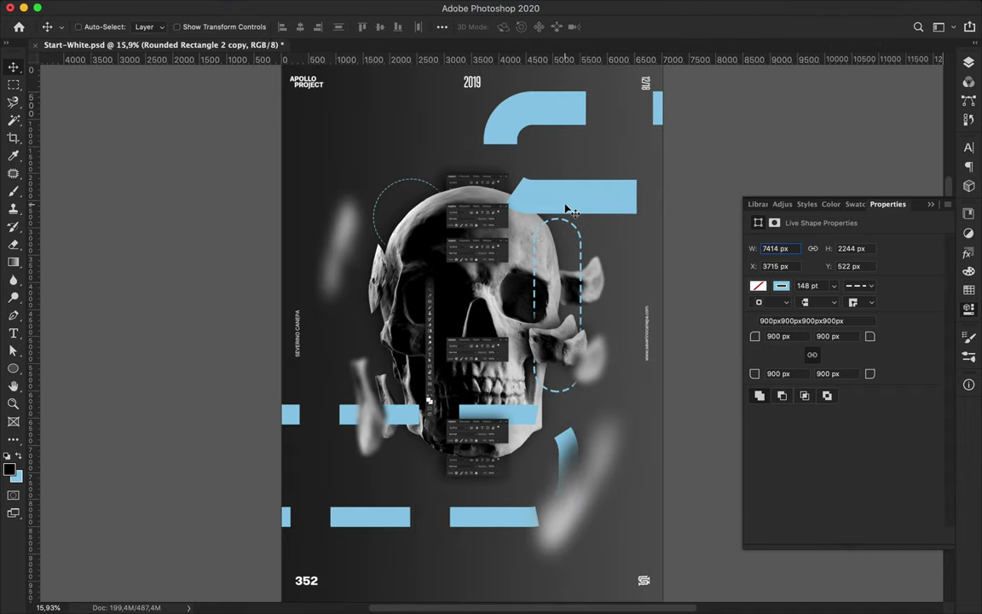
key("a")
left_click(287, 26)
key("shift+Up")
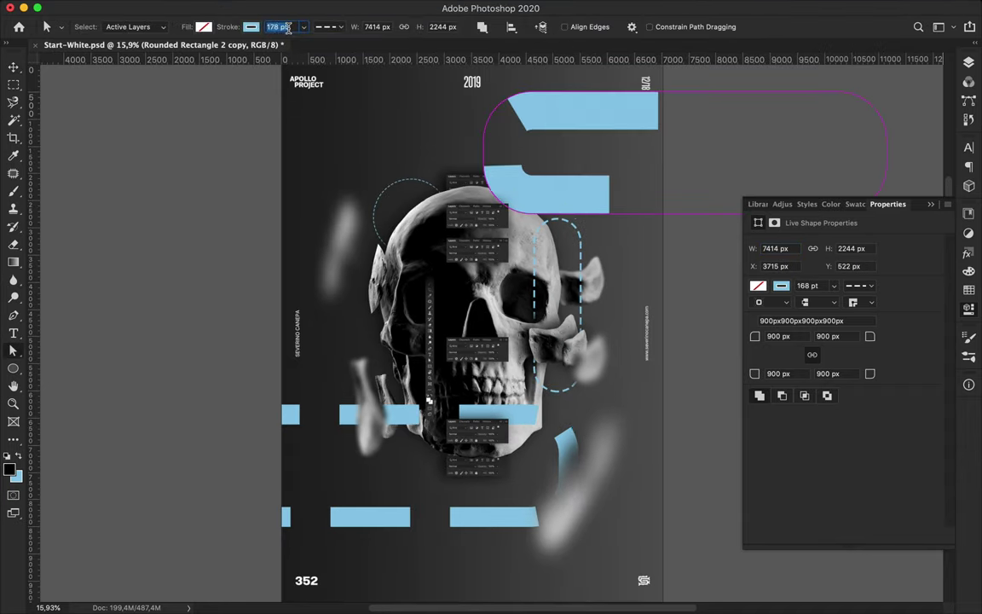
key("shift+Up")
key("shift+Up")
key("Return")
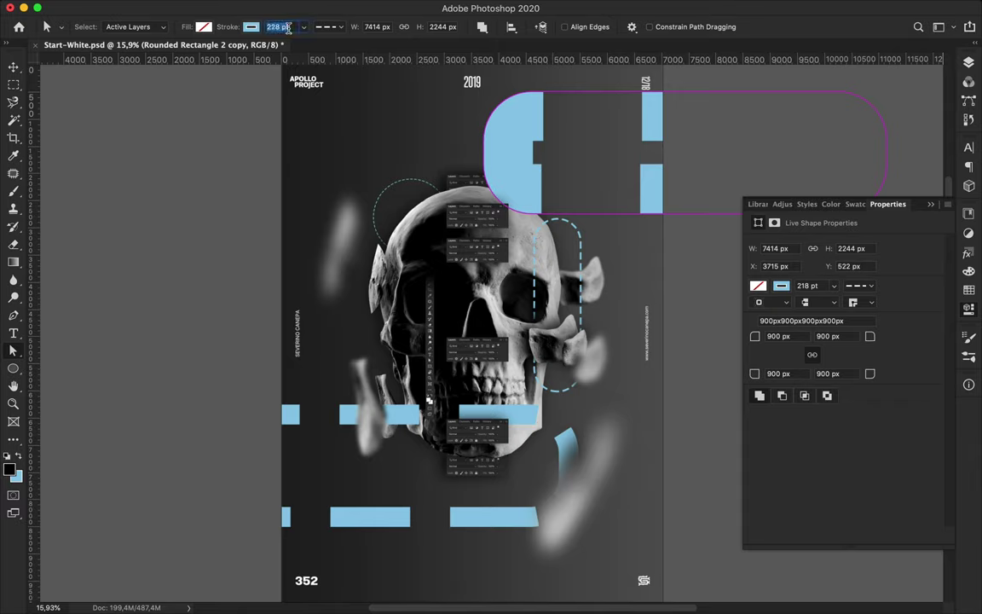
key("shift+Up")
key("shift+Up")
key("Return")
key("shift+Up")
key("Return")
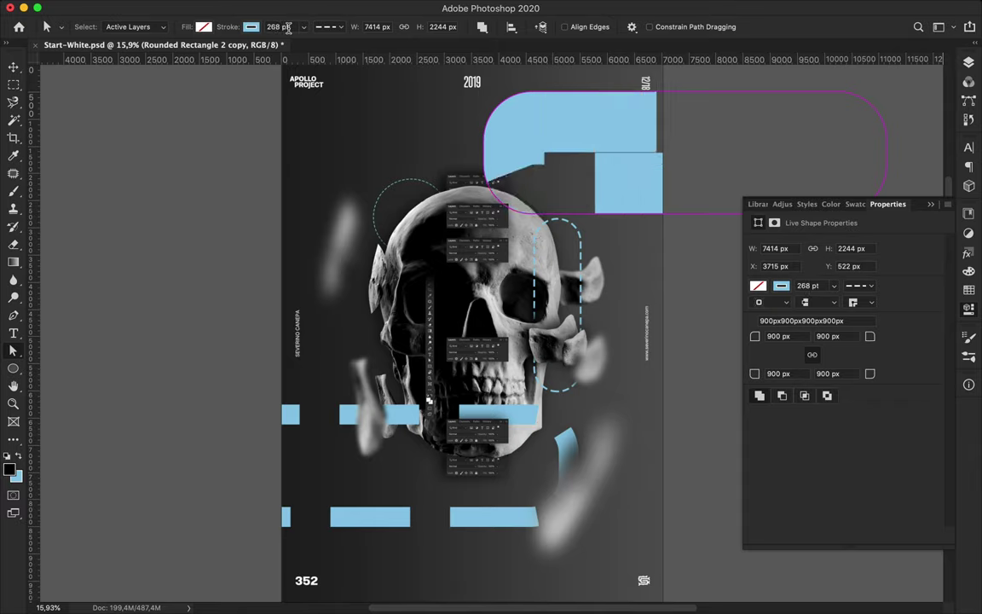
key("shift+Down")
key("Return")
- Set the dashed stroke's gap to 1 in the stroke options
left_click(337, 28)
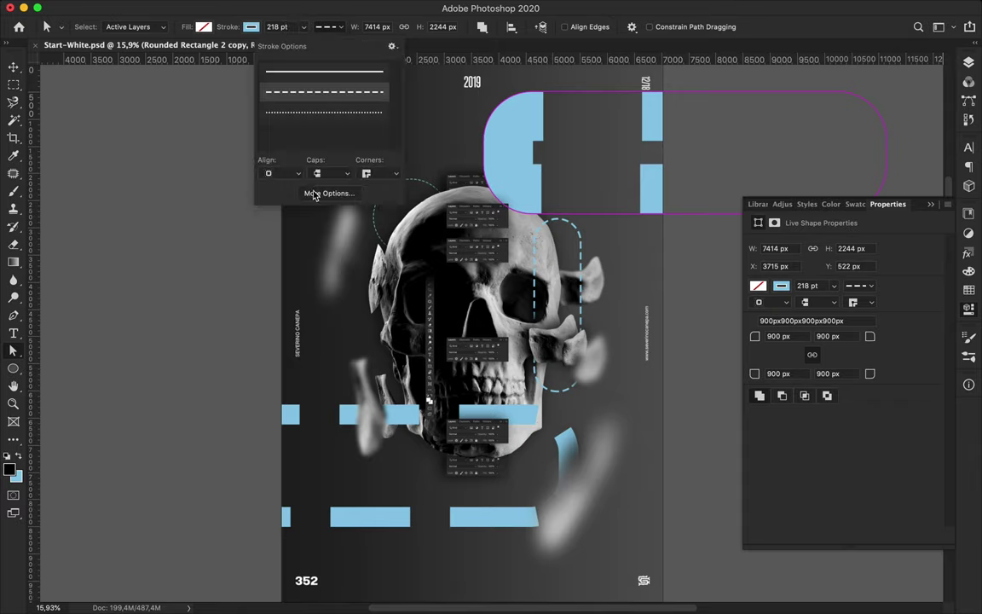
left_click(316, 194)
key("Tab")
type("1")
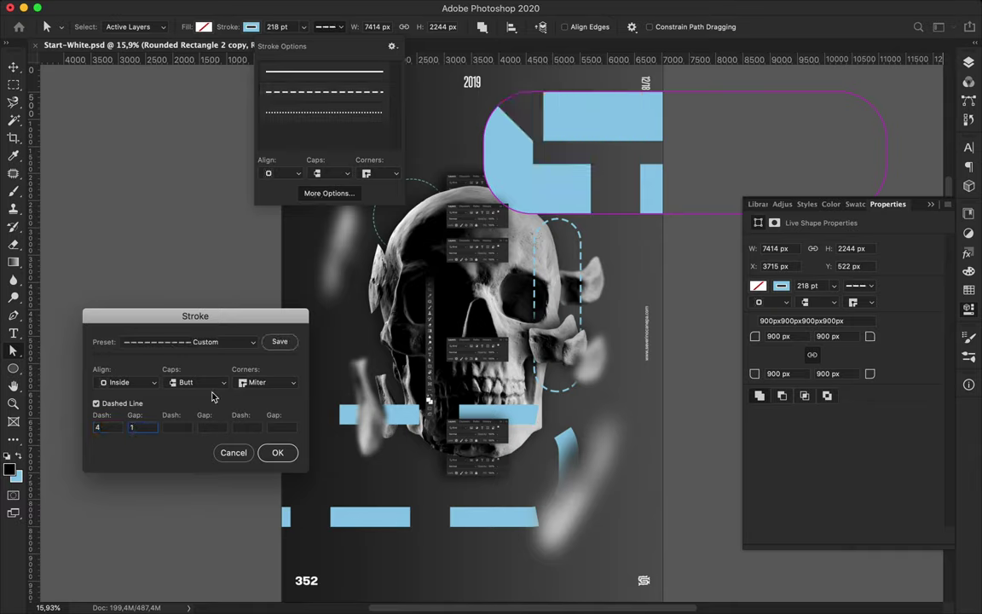
key("Return")
- Shorten the rounded rectangle from its right side and move it slightly up
left_click(892, 169)
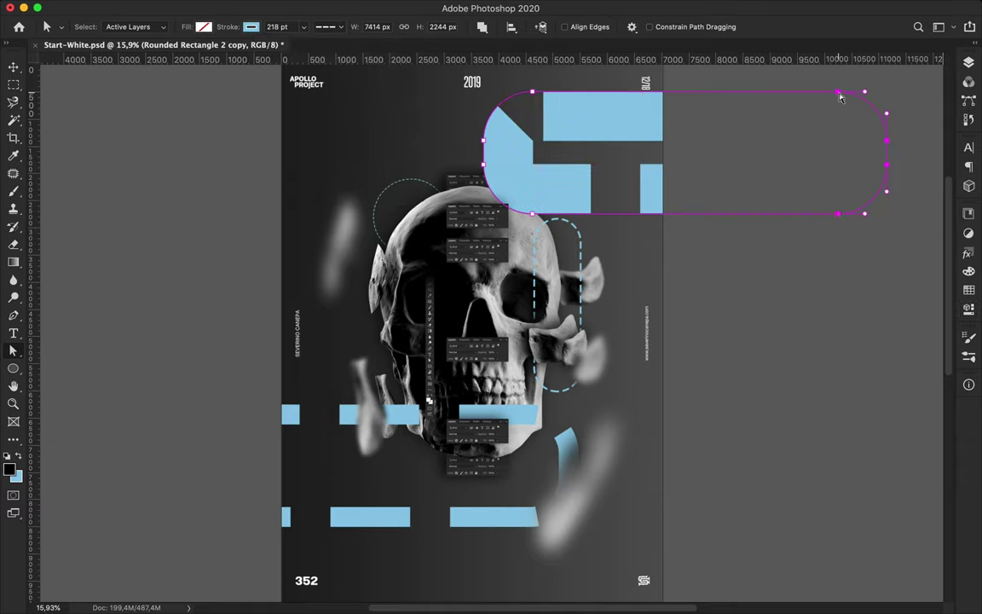
left_click_drag(841, 96, 794, 95)
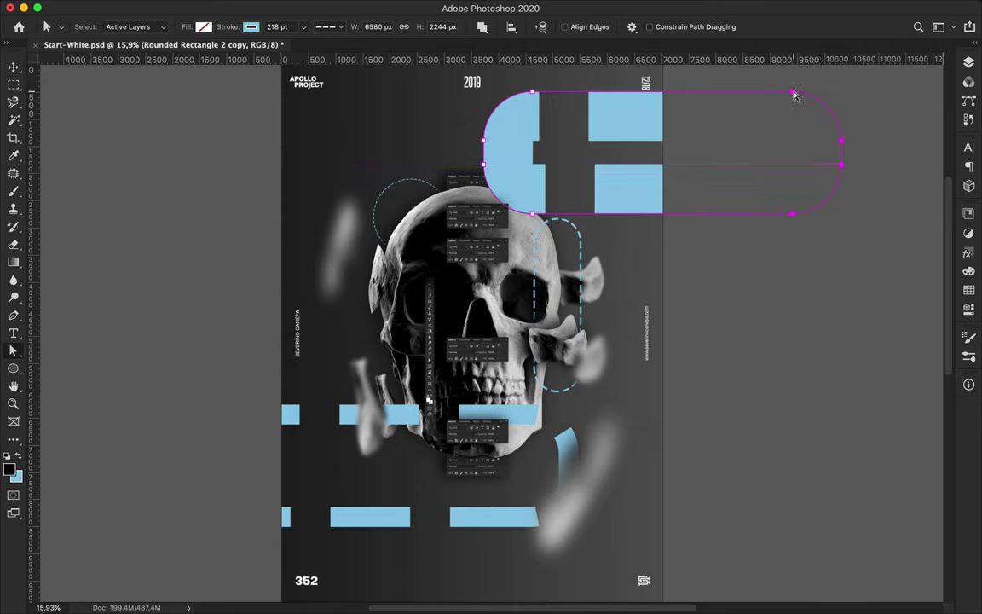
key("v")
left_click_drag(638, 204, 634, 210)
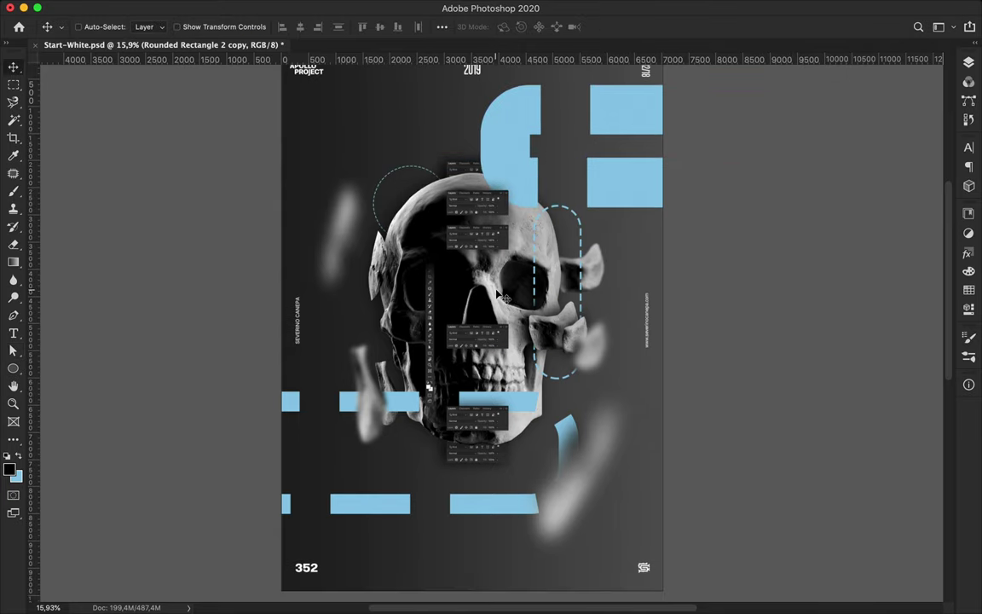
scroll(498, 294, "up", 2)
scroll(498, 294, "up", 1)
scroll(498, 295, "up", 2)
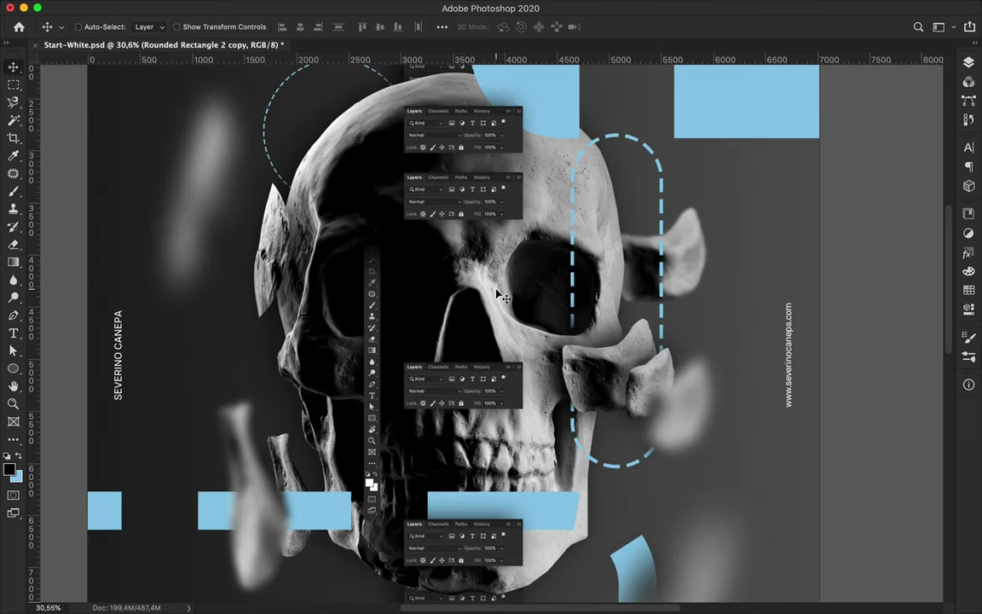
scroll(503, 296, "down", 2)
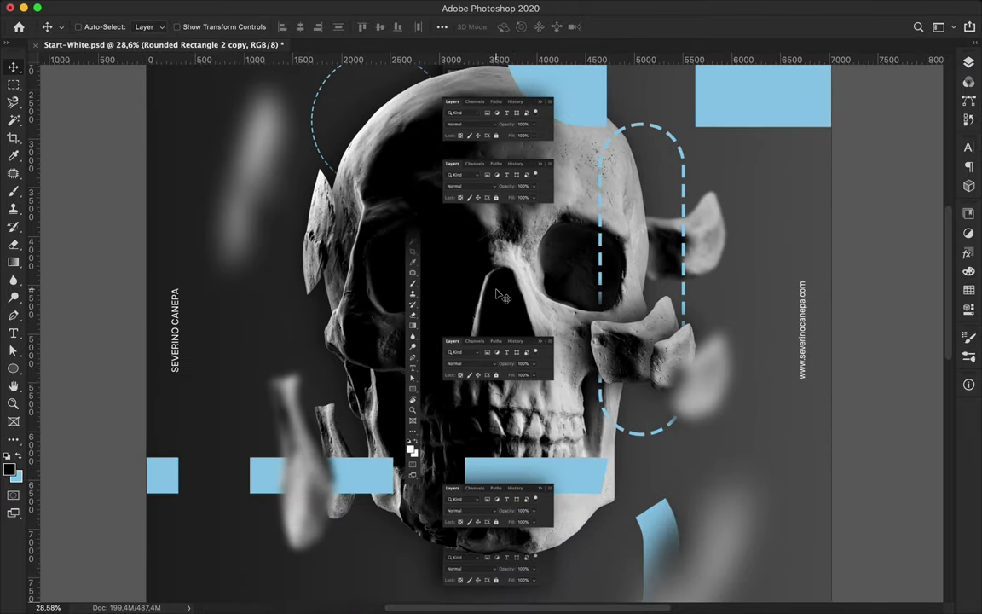
- Draw a short pen line as a shape layer with a 28 pt dashed blue stroke
key("p")
key("a")
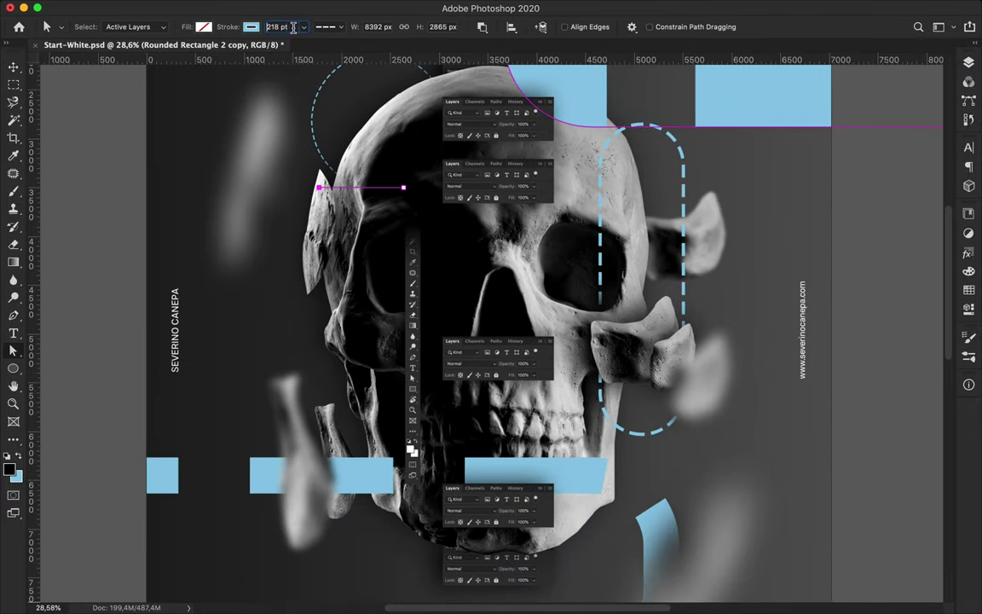
type("28 p")
left_click(85, 24)
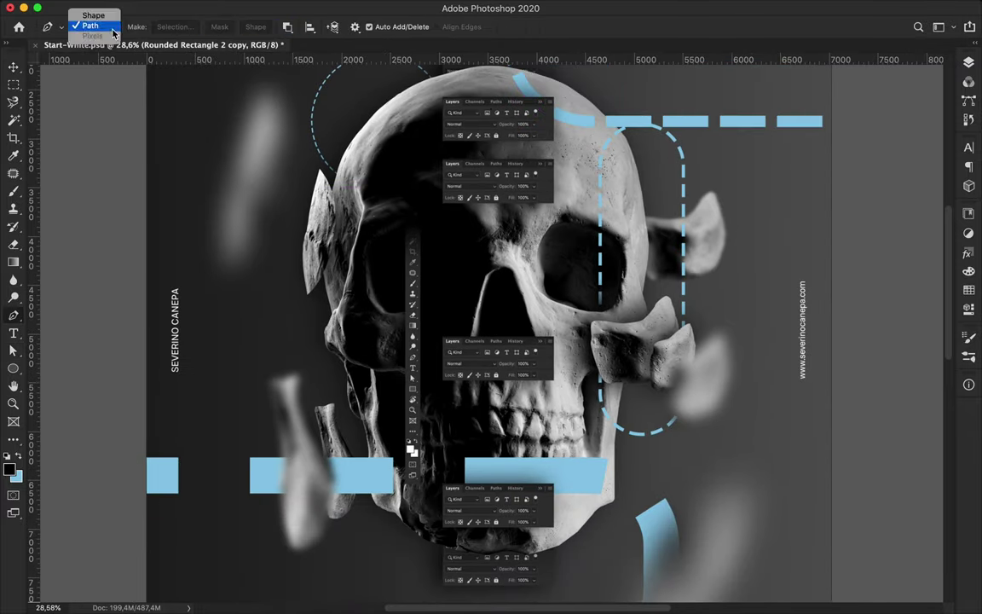
left_click(325, 203)
key("a")
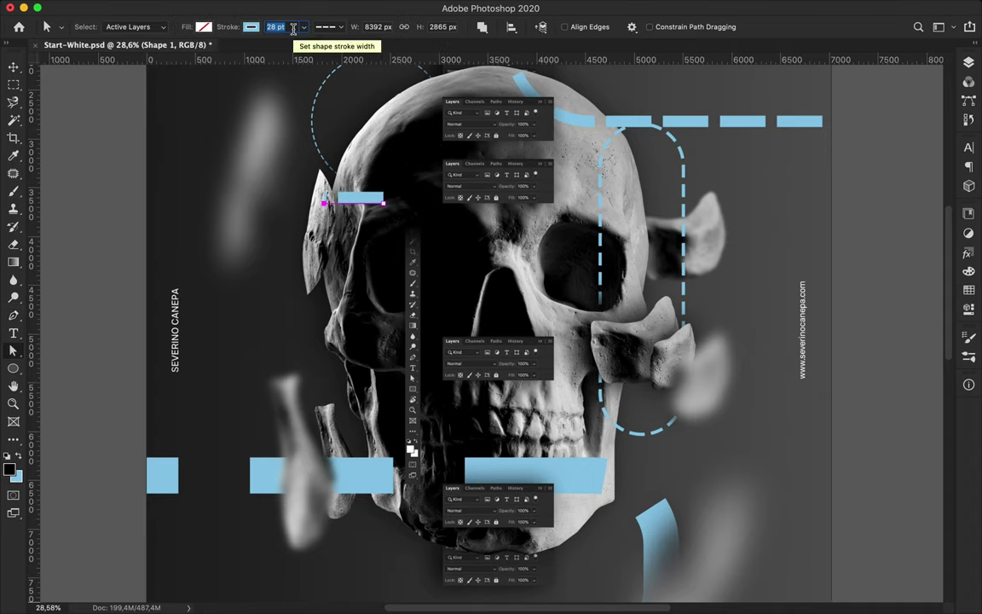
key("v")
- Move Shape 1 lower in the layer stack
left_click(969, 62)
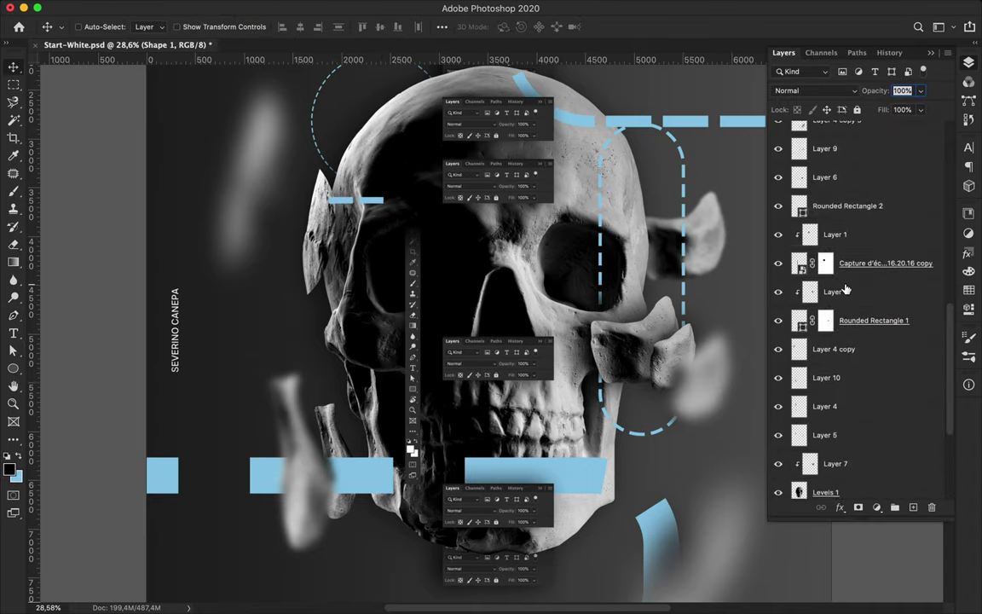
scroll(845, 256, "up", 3)
mouse_move(825, 154)
left_mouse_down()
mouse_move(863, 493)
mouse_move(875, 204)
mouse_move(872, 380)
mouse_move(879, 254)
left_mouse_up()
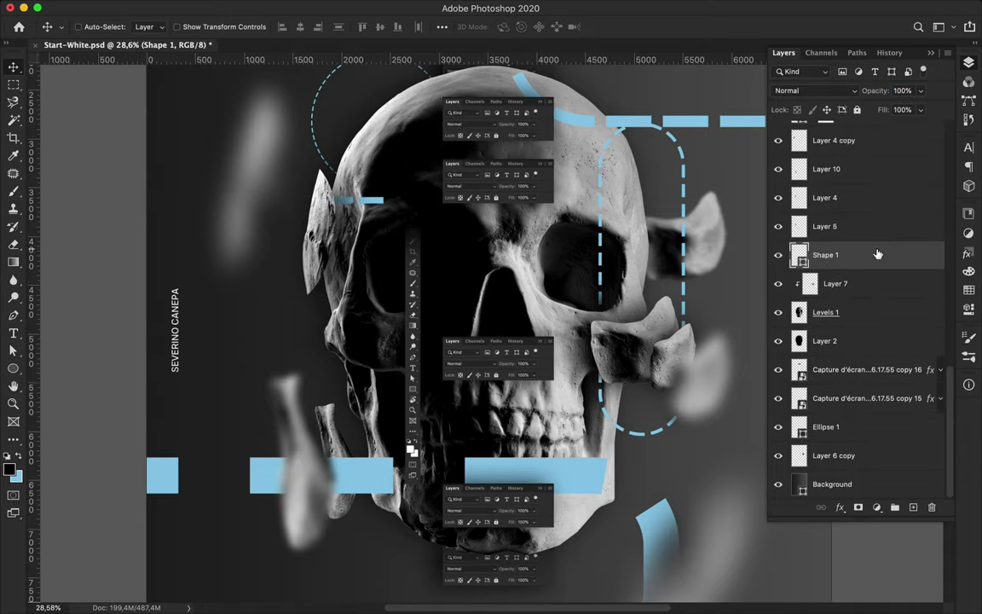
key("a")
key("v")
scroll(461, 248, "down", 3)
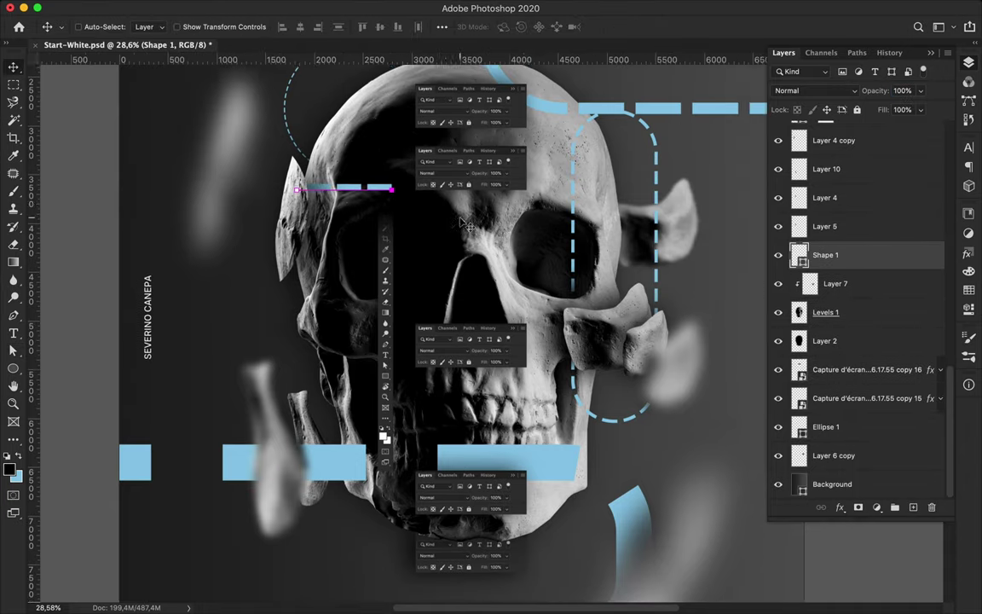
- Draw a second dashed blue line across the lower skull
key("p")
left_click(539, 397)
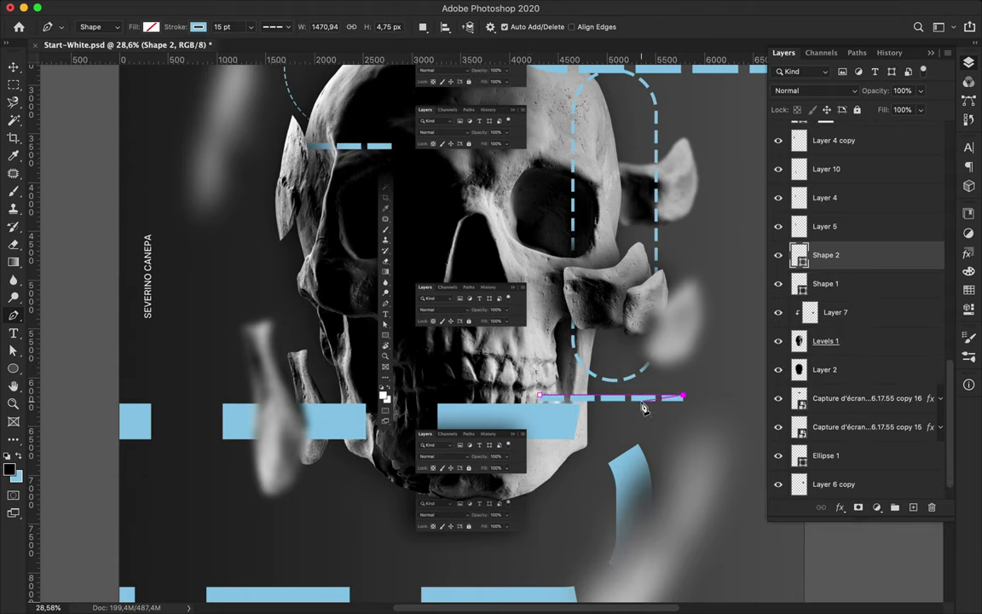
key("a")
scroll(644, 408, "down", 2)
key("v")
scroll(645, 393, "down", 2)
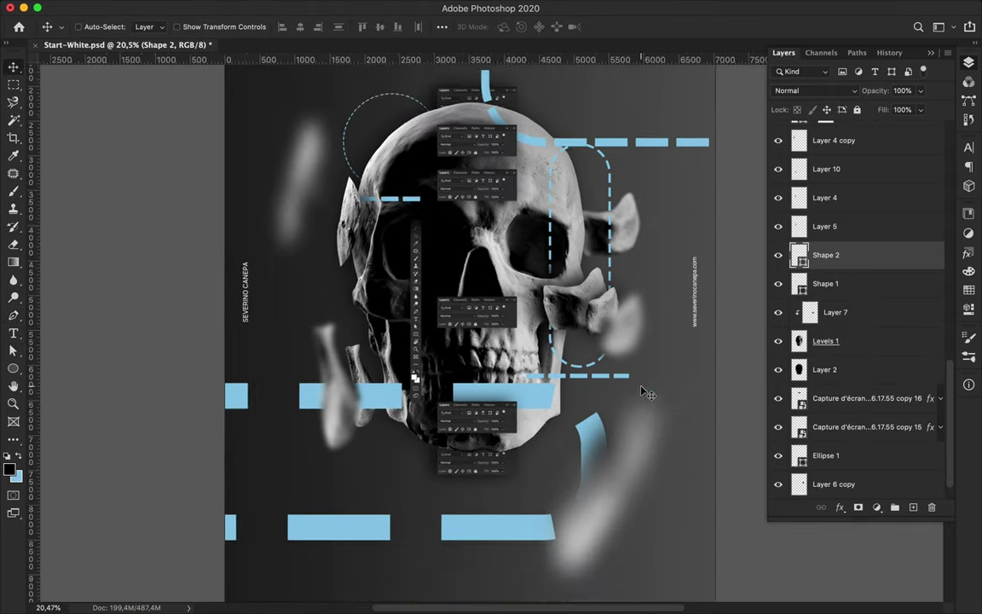
scroll(649, 393, "down", 2)
scroll(648, 393, "down", 1)
- Add white APOLLO text above the skull and adjust its character settings
key("t")
left_click(437, 189)
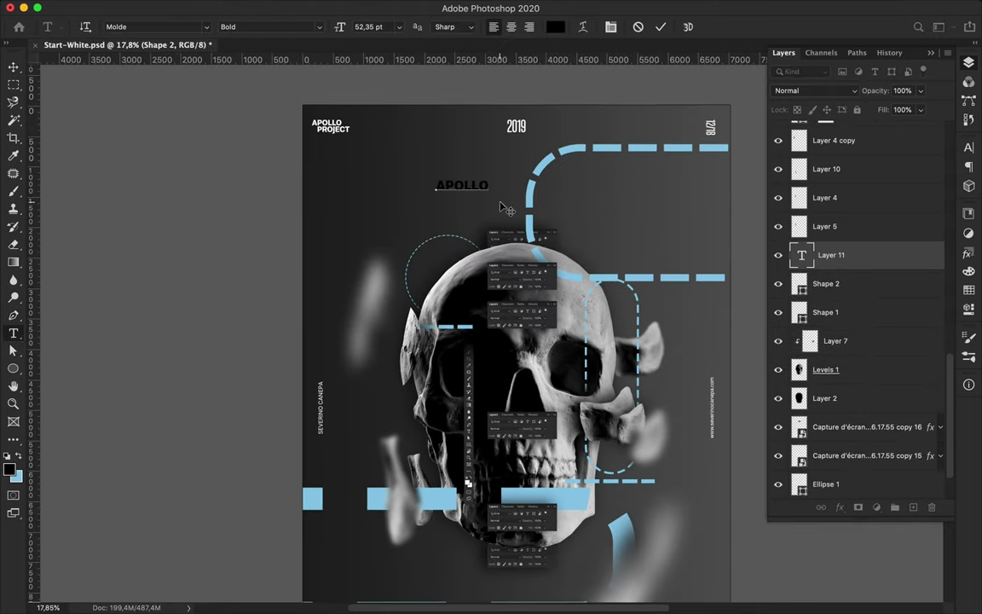
left_click(556, 27)
left_click(513, 288)
left_click(816, 288)
key("Escape")
key("v")
left_click(969, 147)
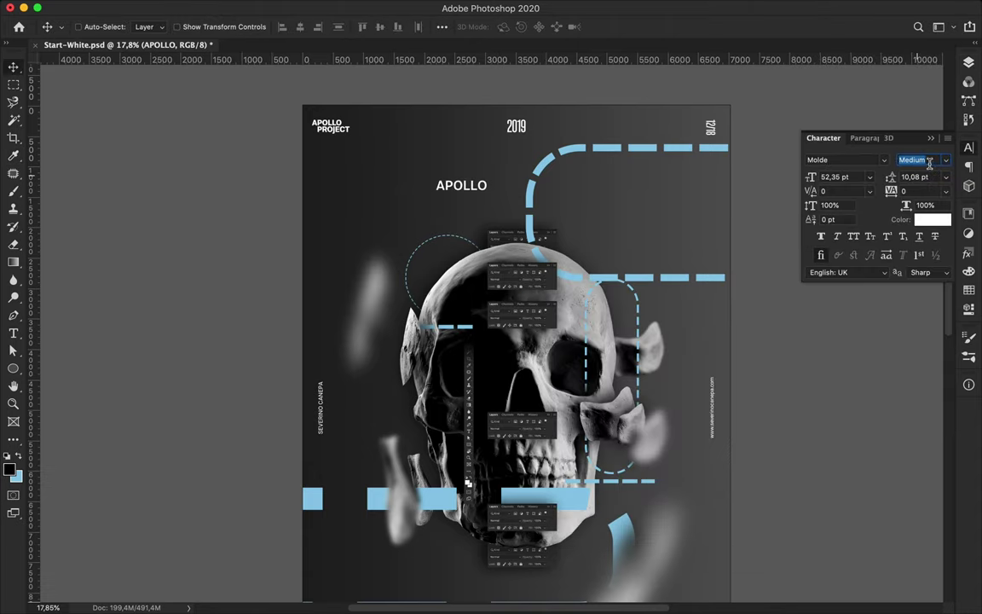
left_click(442, 166)
key("Return")
- Move APOLLO onto the skull, duplicate it below, and retype a further copy as 365°
left_click_drag(456, 192, 509, 355)
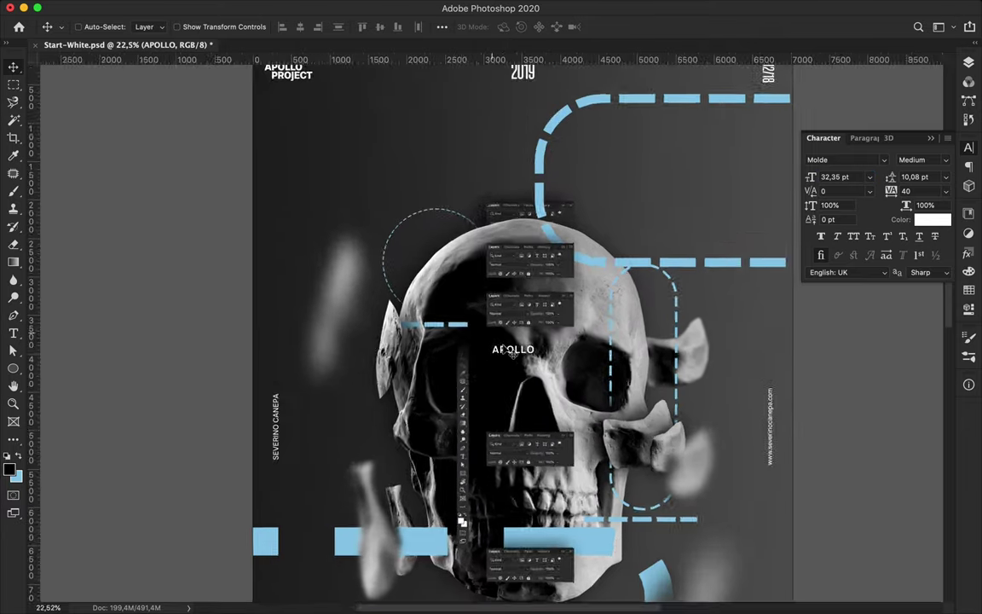
scroll(509, 354, "up", 3)
left_click_drag(512, 352, 511, 377)
scroll(545, 422, "down", 1)
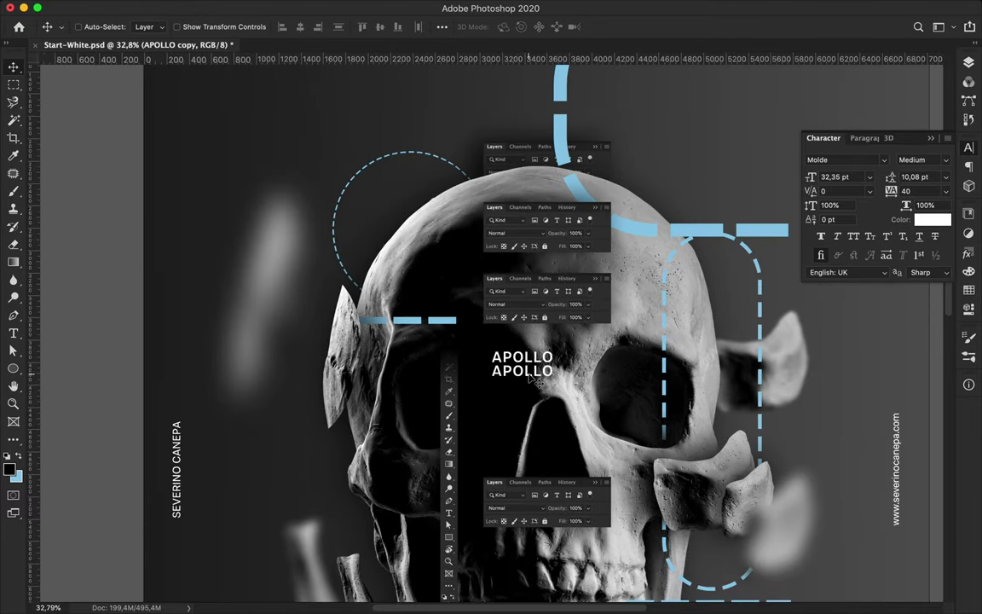
scroll(536, 381, "down", 3)
left_click_drag(430, 271, 485, 346)
double_click(488, 346)
type("3")
key("Escape")
key("v")
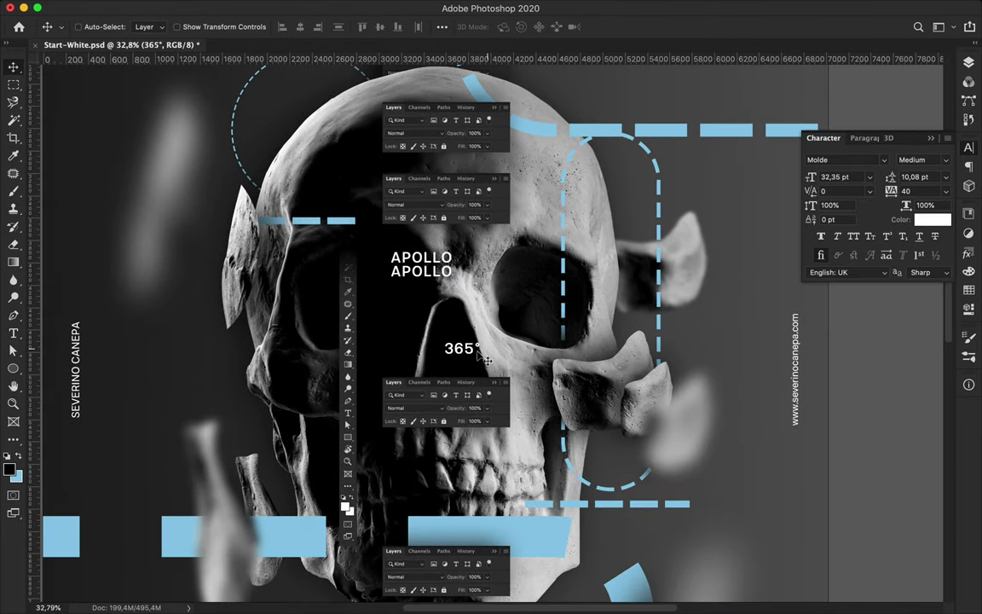
- Draw a short thin blue line near APOLLO and drop a copy lower down
key("p")
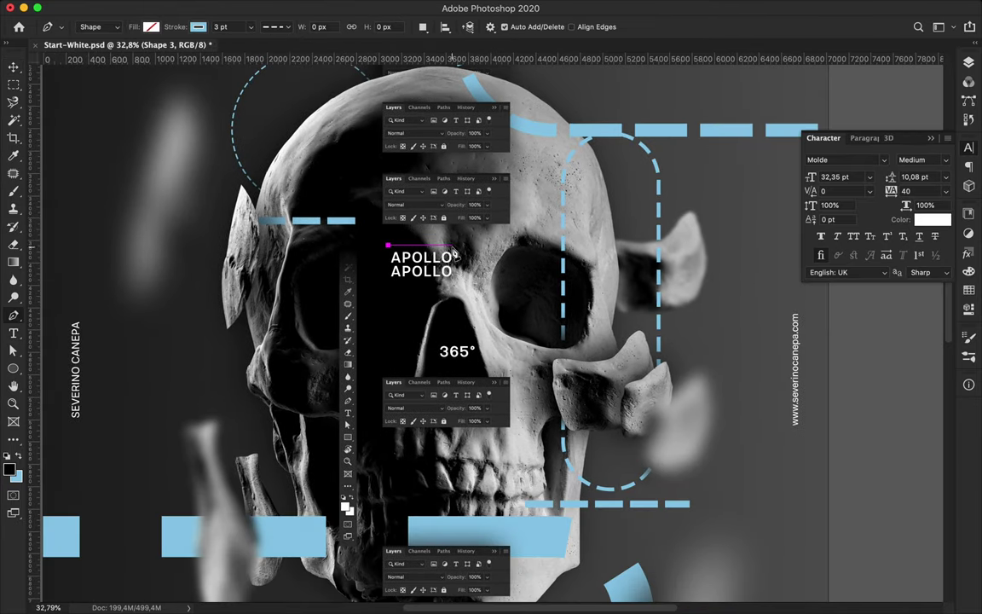
left_click(451, 245)
key("v")
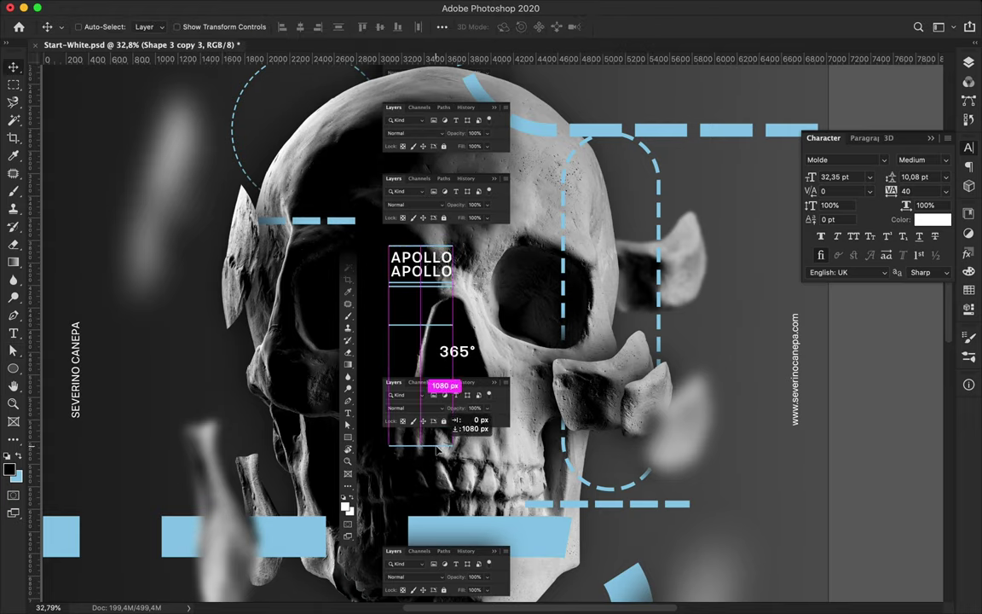
left_click_drag(440, 290, 439, 384)
scroll(435, 419, "down", 2)
- Add more copies of the thin line down the poster, one 808 px further down
key("F7")
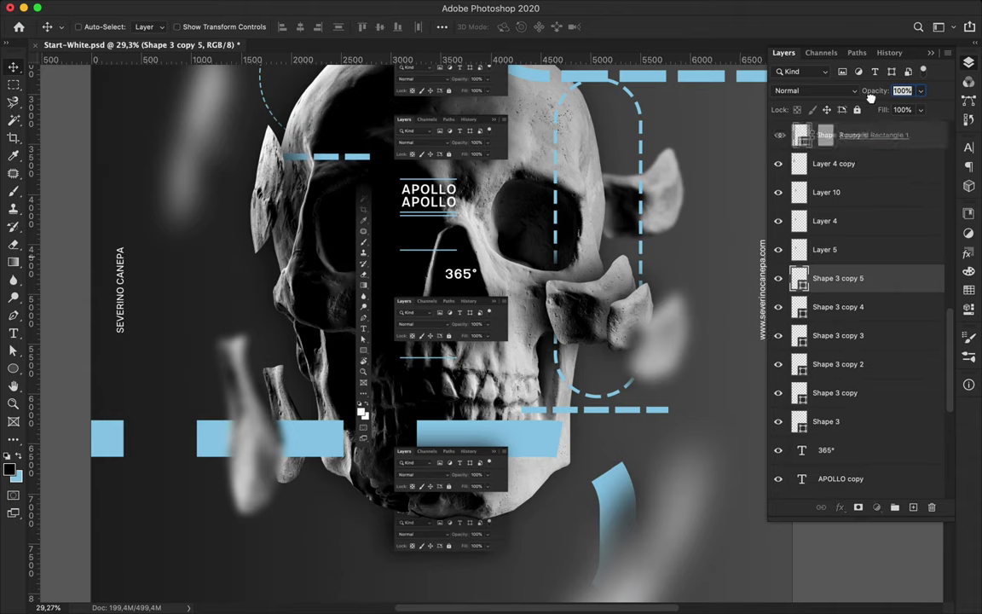
scroll(859, 189, "up", 5)
scroll(859, 189, "up", 2)
scroll(431, 255, "down", 3)
left_click_drag(430, 222, 434, 499)
mouse_move(434, 426)
left_mouse_down()
mouse_move(436, 521)
mouse_move(457, 319)
mouse_move(439, 294)
mouse_move(439, 268)
left_mouse_up()
scroll(435, 542, "down", 2)
scroll(437, 537, "up", 2)
scroll(457, 325, "down", 1)
scroll(313, 171, "up", 2)
- Type a letter A by the dashed circle in the heavy Expanded font style
key("t")
left_click(313, 170)
type("A")
left_click(969, 148)
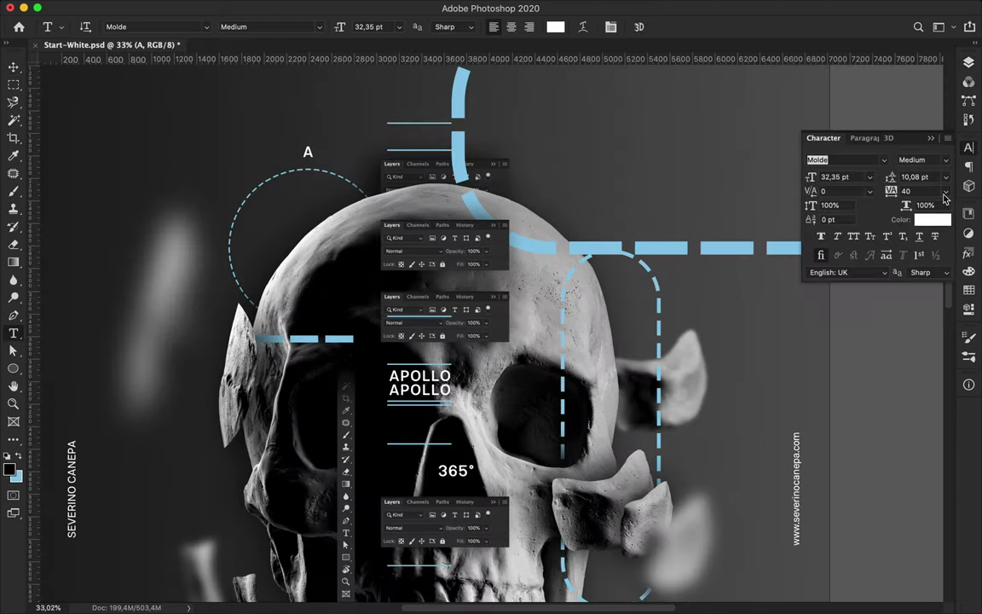
left_click(921, 162)
left_click(889, 550)
key("ctrl+Return")
- Scale the A about fivefold (~517%) and place a copy on the skull
key("ctrl+t")
left_click_drag(314, 159, 350, 231)
key("Return")
left_click_drag(311, 186, 593, 246)
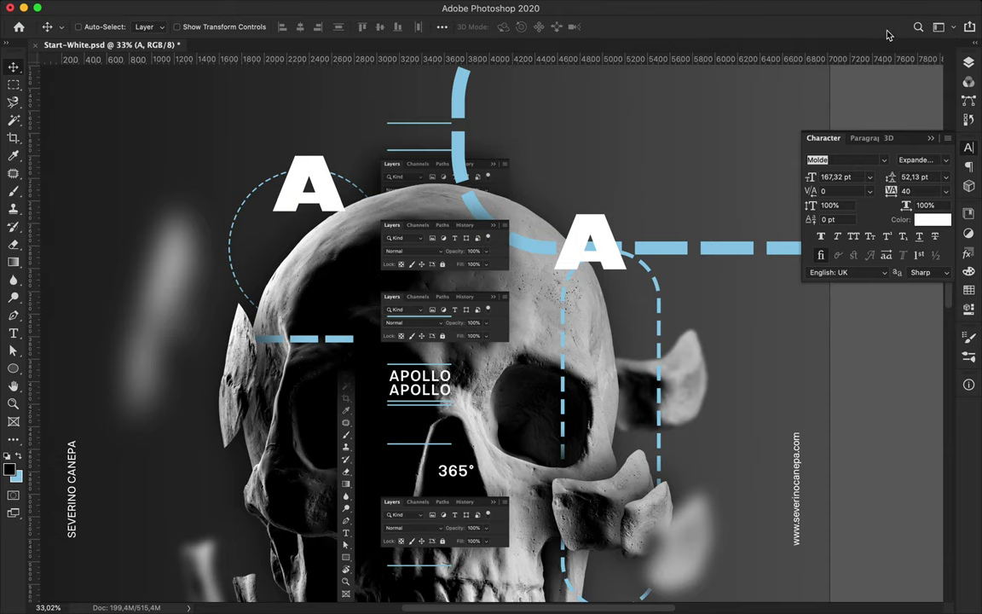
- Pixelate the A with Mosaic as a smart object and move its layer lower in the stack
left_click(319, 7)
mouse_move(332, 221)
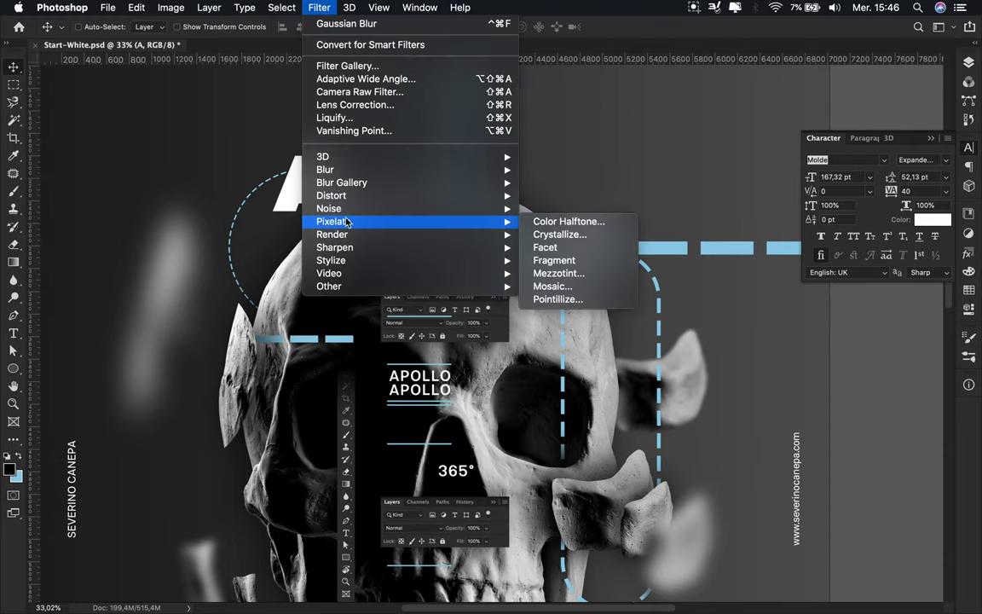
left_click(580, 259)
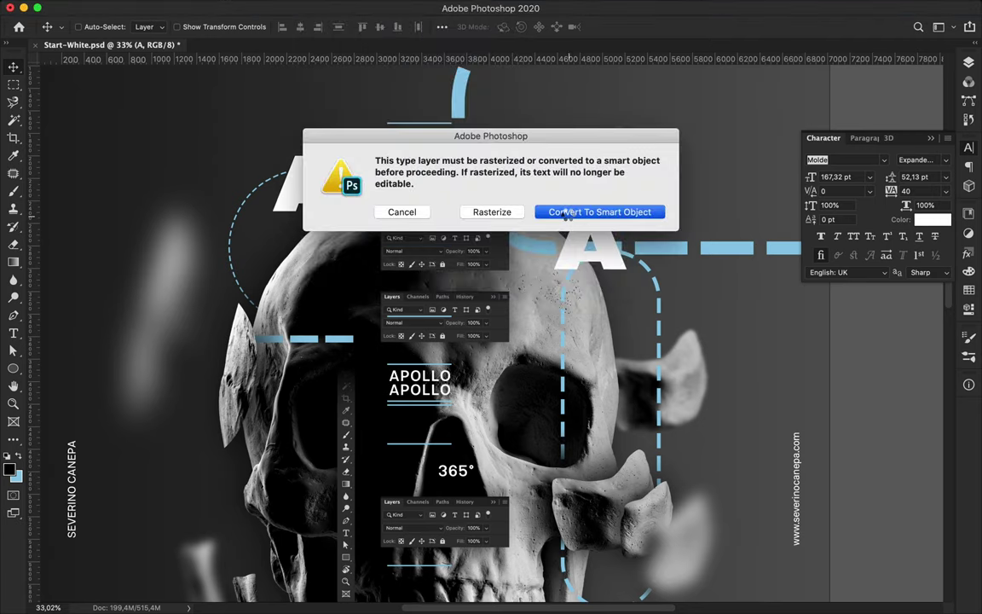
left_click(572, 212)
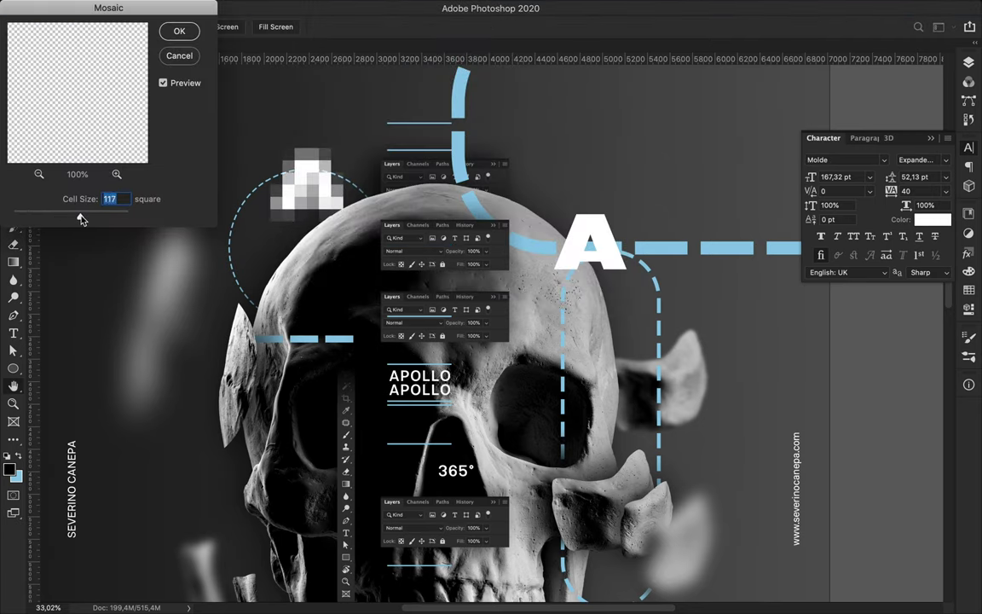
left_click(179, 31)
key("F7")
left_click_drag(868, 218, 866, 426)
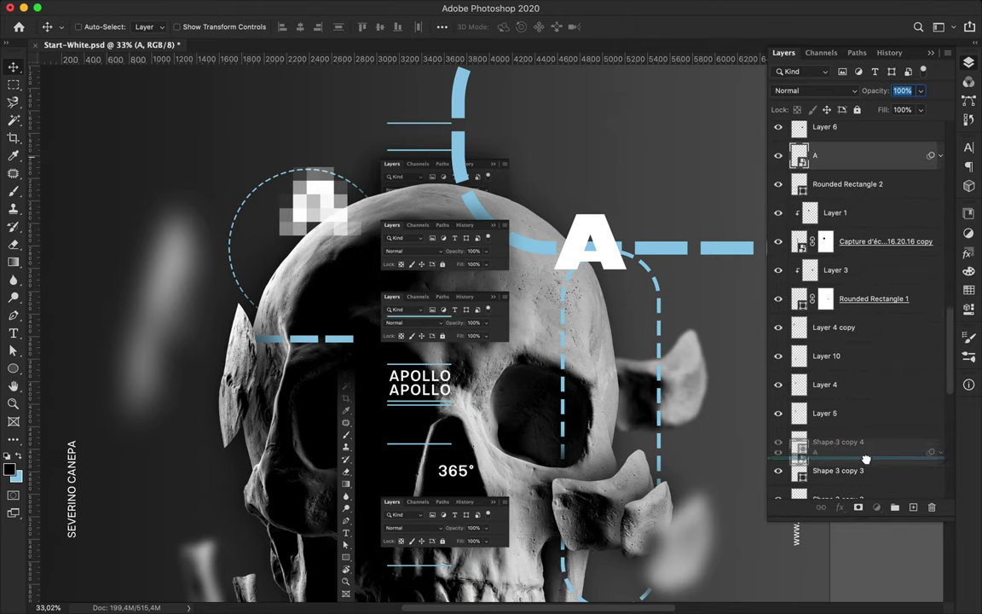
left_click_drag(866, 426, 861, 344)
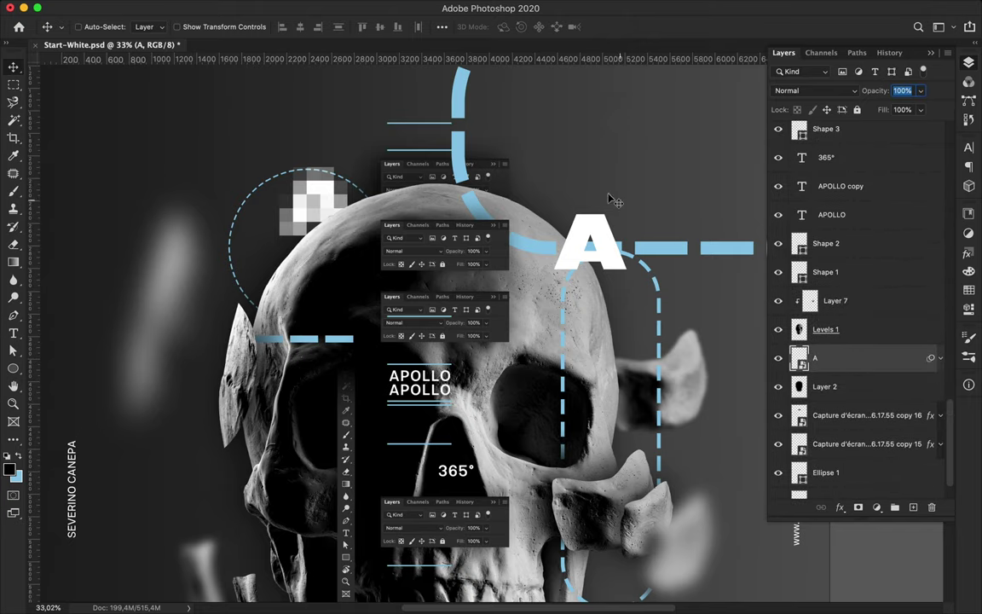
- Give the P the Condensed-Medium style and enlarge it to about 285 pt
left_click(970, 150)
left_click(921, 159)
left_click(915, 189)
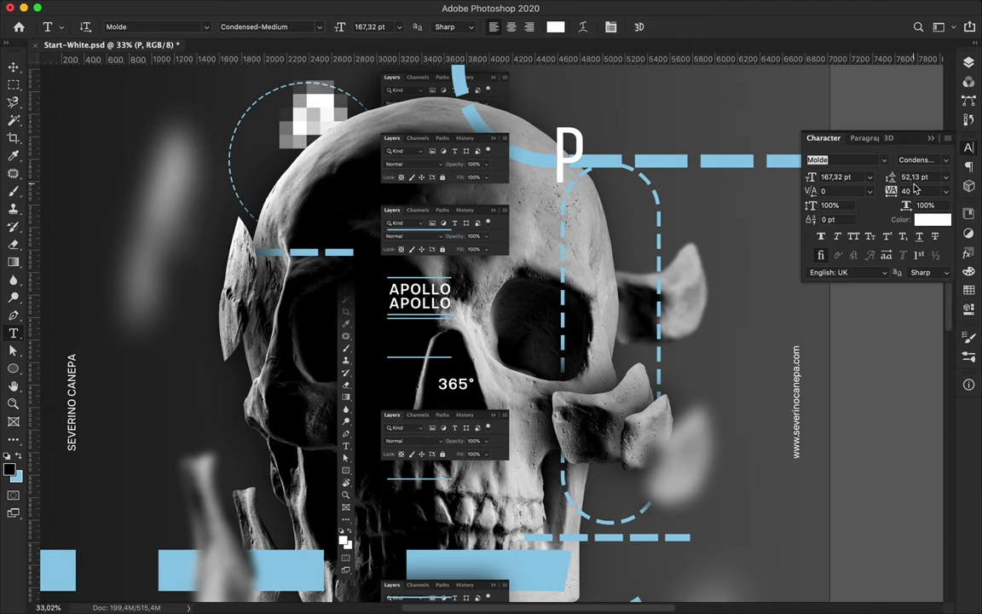
key("ctrl+t")
left_click_drag(592, 201, 614, 248)
key("Return")
- Move the dashed rounded rectangle above the P and thicken its stroke to 600
scroll(597, 239, "down", 2)
key("v")
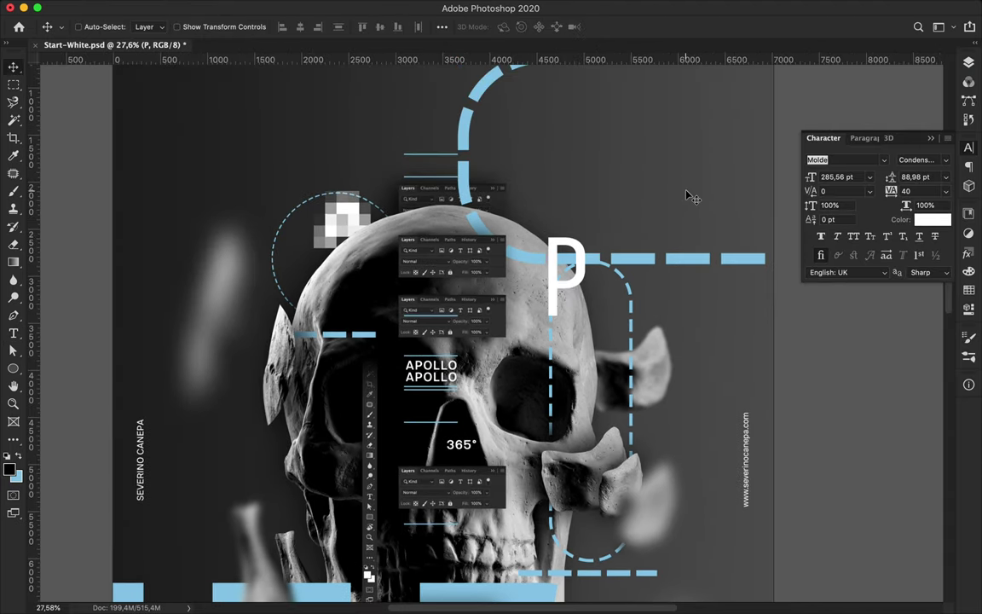
left_click_drag(689, 266, 689, 220)
scroll(689, 226, "down", 2)
scroll(689, 226, "down", 1)
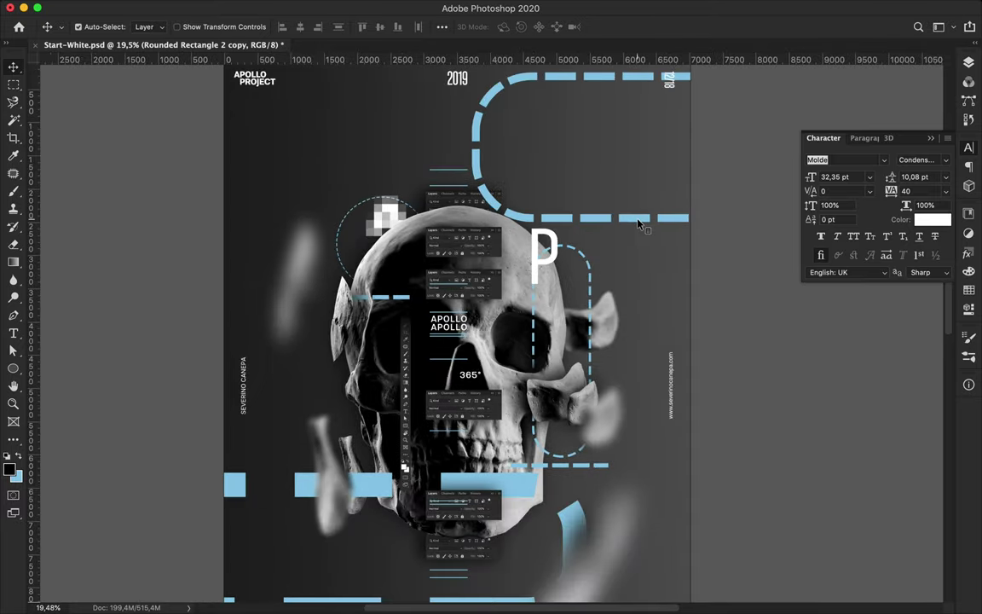
type("a600")
key("Return")
- Place a copy of the P lower right and shift the first P down-left
key("v")
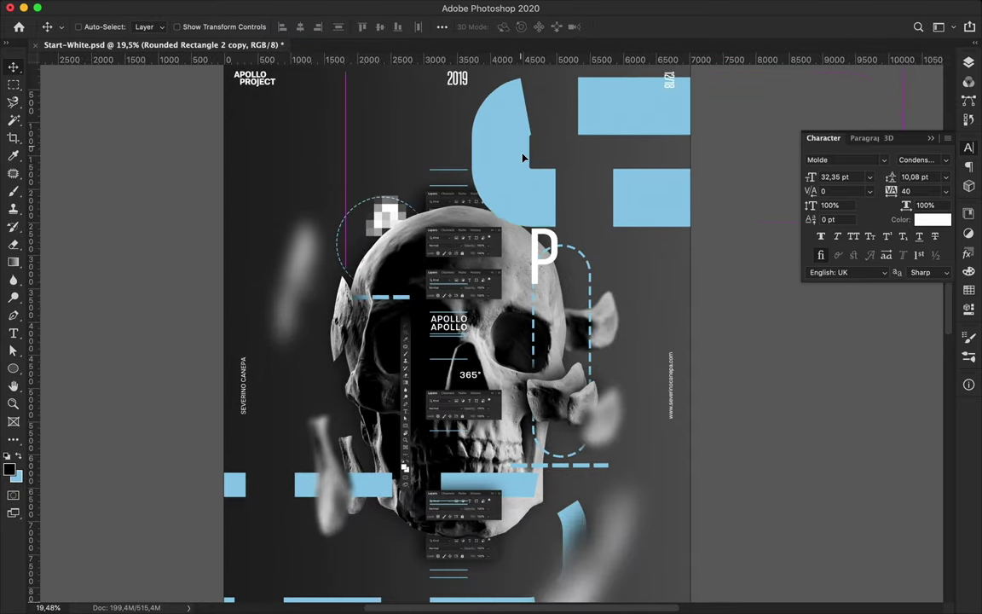
left_click_drag(563, 251, 642, 294)
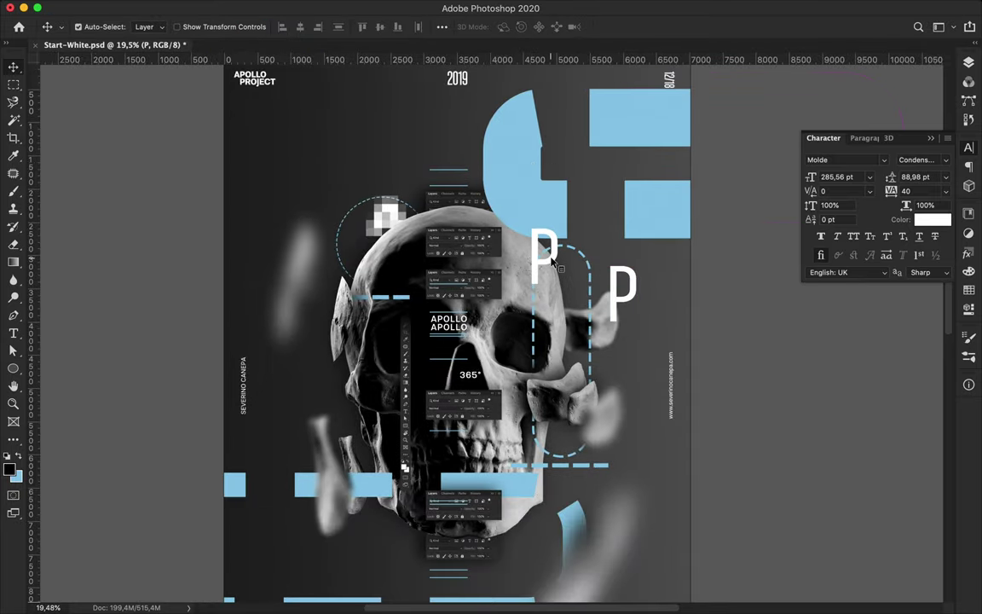
left_click(320, 6)
left_click_drag(545, 251, 525, 294)
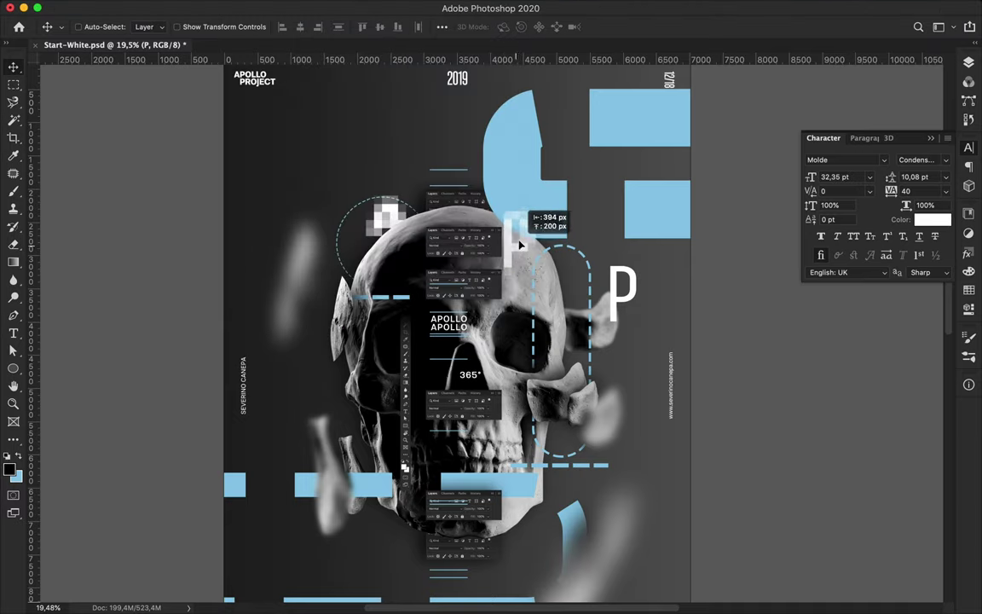
- Type a large O in UltraLight style and move it down and left
type("O")
mouse_move(622, 290)
left_mouse_down()
mouse_move(351, 345)
mouse_move(511, 431)
left_mouse_up()
left_click(924, 159)
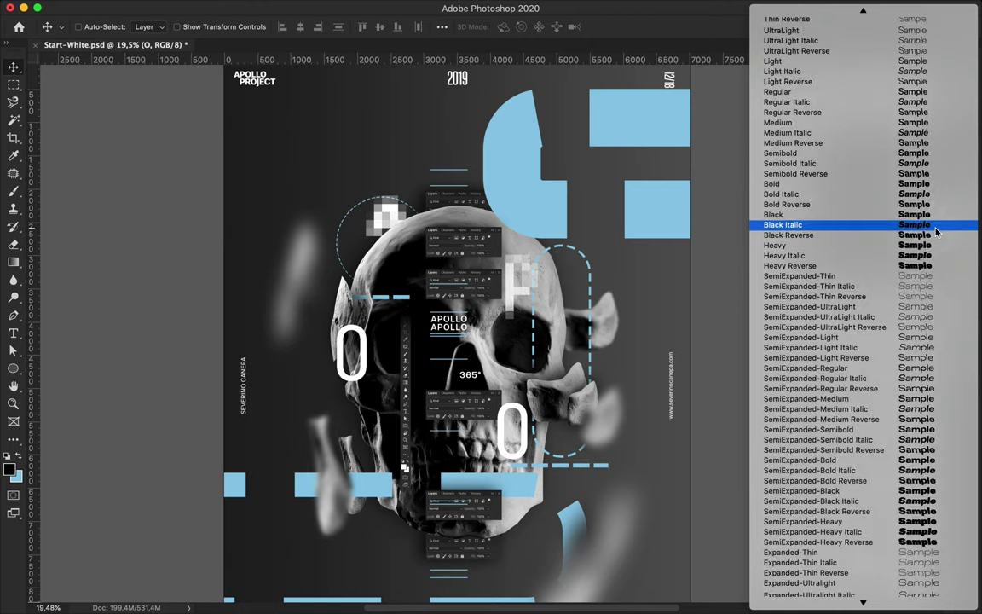
scroll(890, 186, "up", 5)
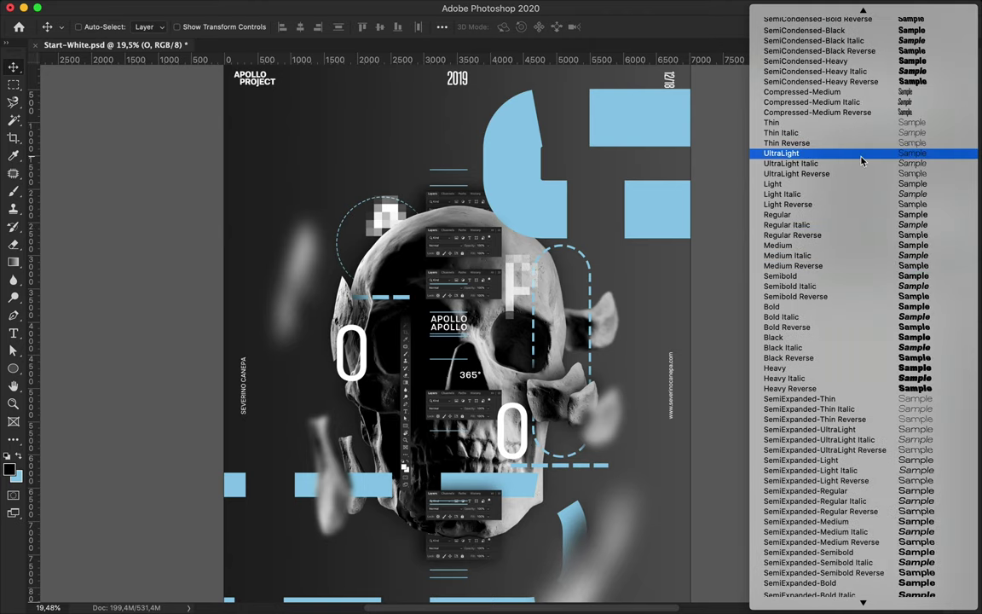
left_click(887, 153)
key("ctrl+t")
left_click_drag(380, 317, 368, 369)
key("Return")
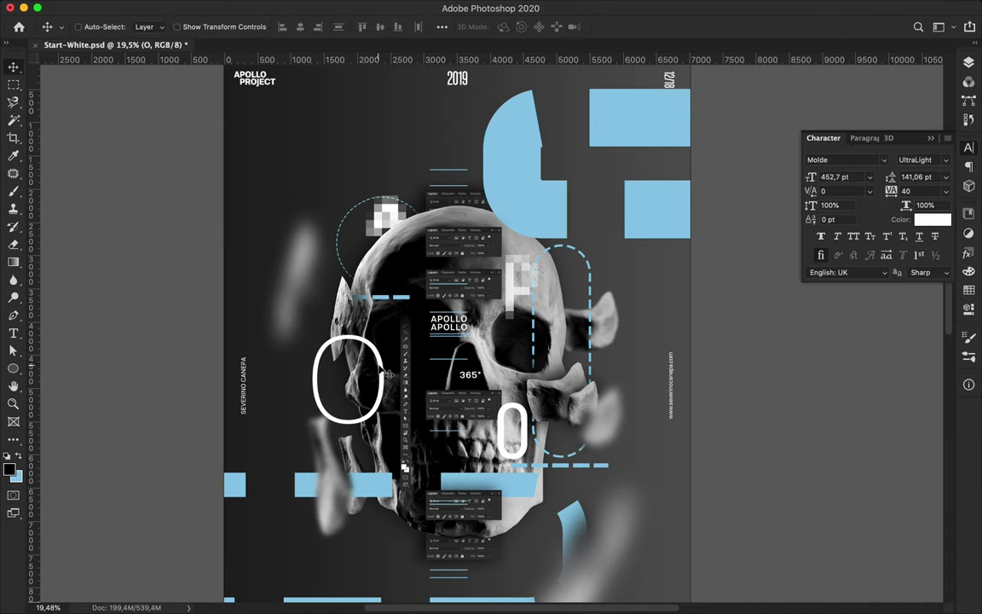
- Apply a 77-cell Mosaic to the O as a smart object and lower its layer
left_click(384, 8)
left_click(542, 290)
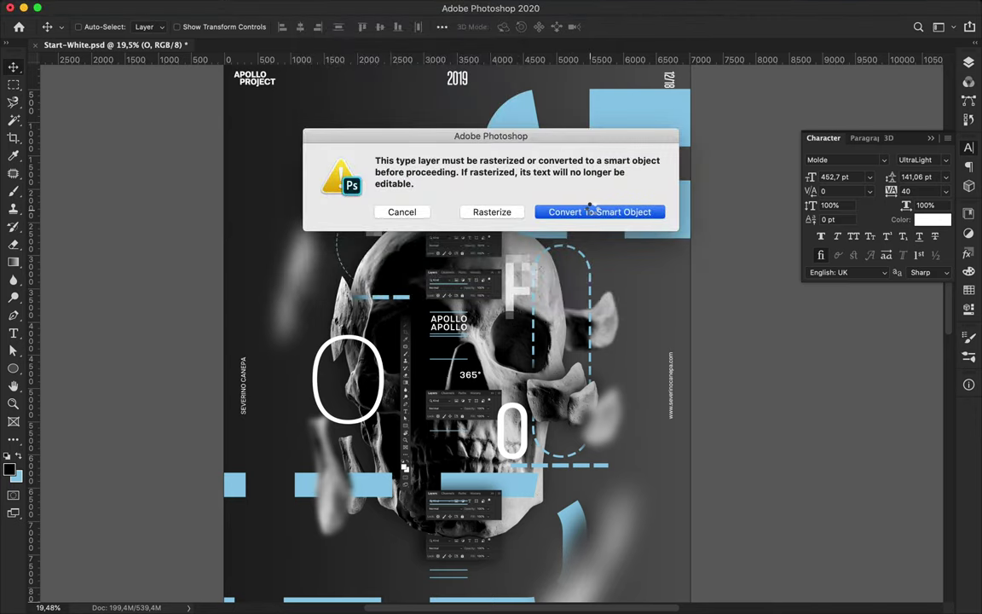
left_click(592, 210)
left_click_drag(61, 218, 56, 218)
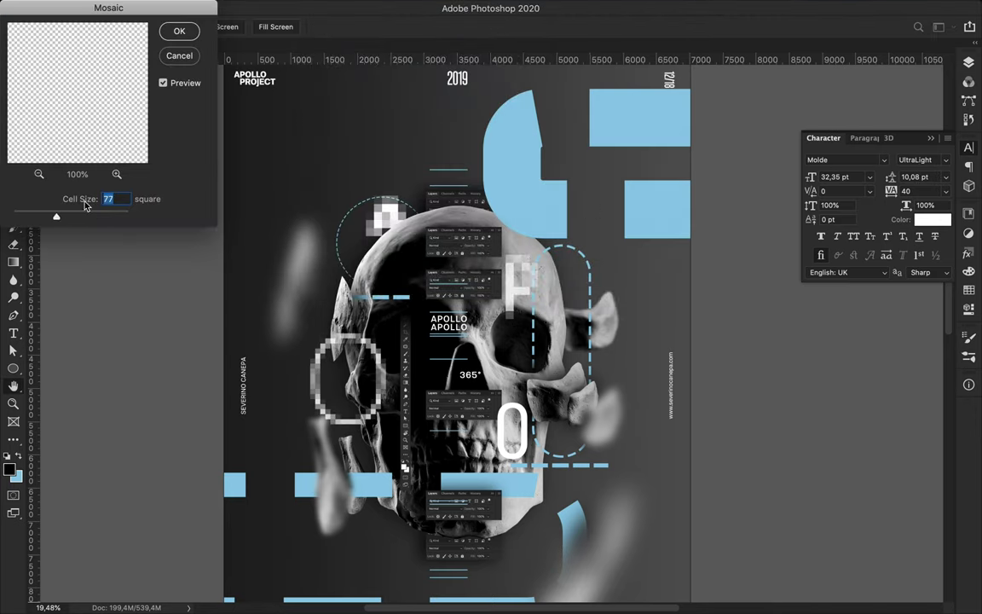
left_click(179, 30)
key("F7")
mouse_move(818, 193)
left_mouse_down()
mouse_move(868, 283)
mouse_move(859, 272)
left_mouse_up()
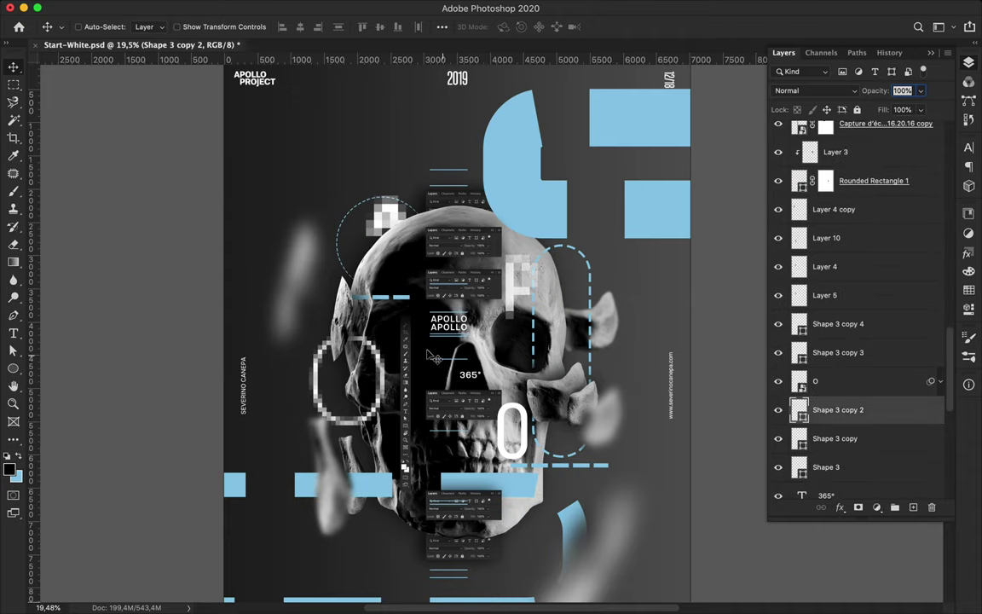
scroll(682, 328, "down", 3)
key("t")
left_click(477, 315)
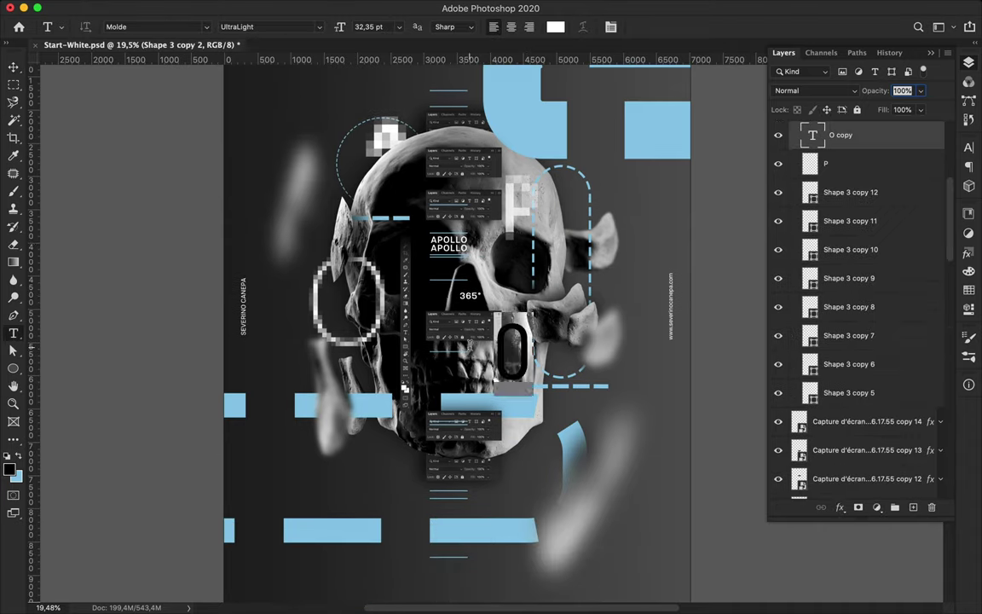
- Type a white L in Expanded-Heavy style and move it down and left
type("L")
key("ctrl+t")
key("Return")
left_click(969, 147)
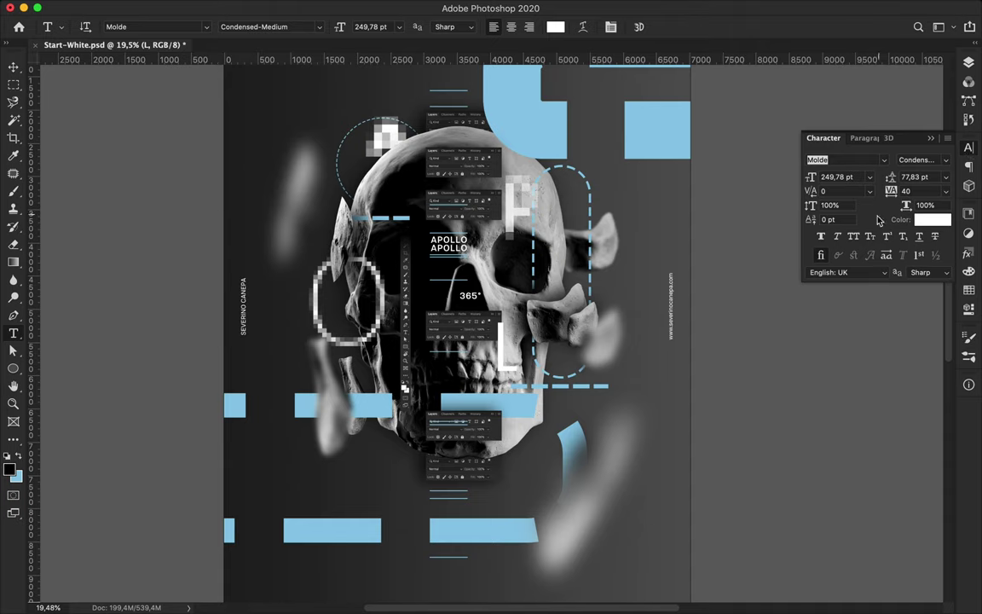
left_click(917, 158)
left_click(867, 580)
left_click(314, 7)
left_click(324, 87)
key("v")
left_click_drag(521, 364, 493, 385)
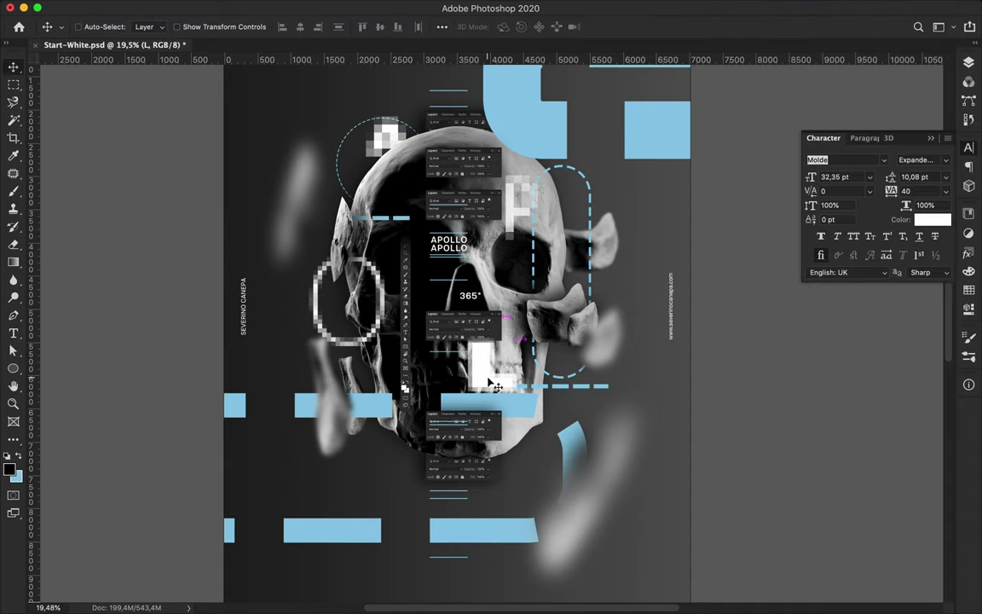
- Add a second L below the skull in Condensed style, enlarged to about 583%
key("t")
left_click(455, 472)
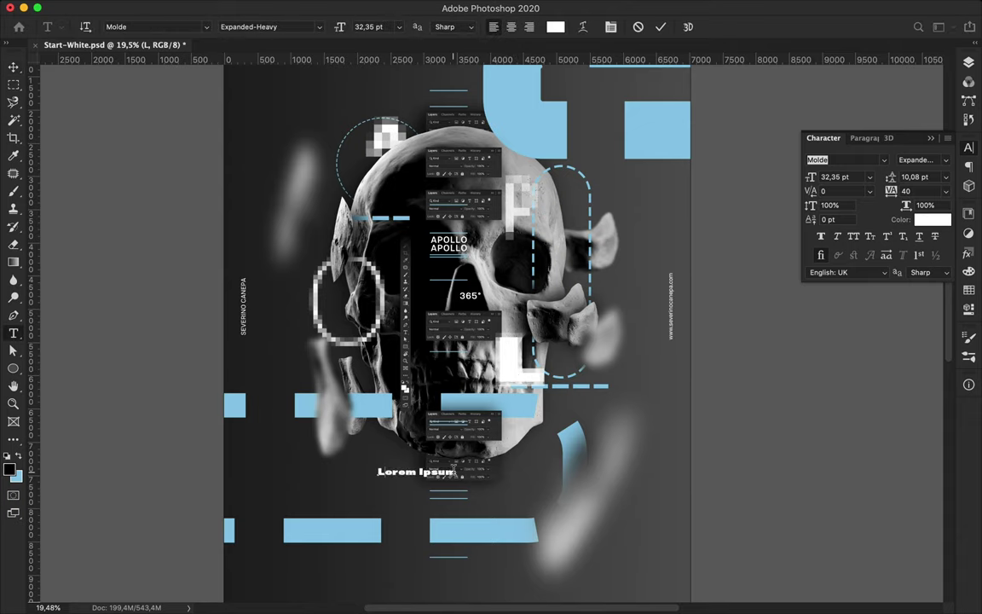
left_click(945, 159)
scroll(915, 143, "up", 15)
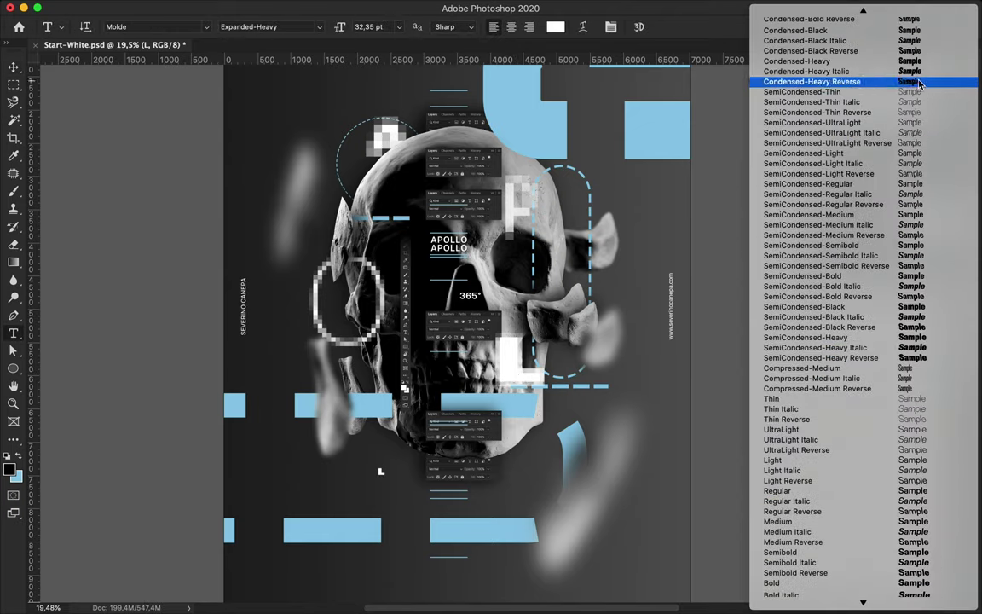
left_click(915, 145)
key("ctrl+t")
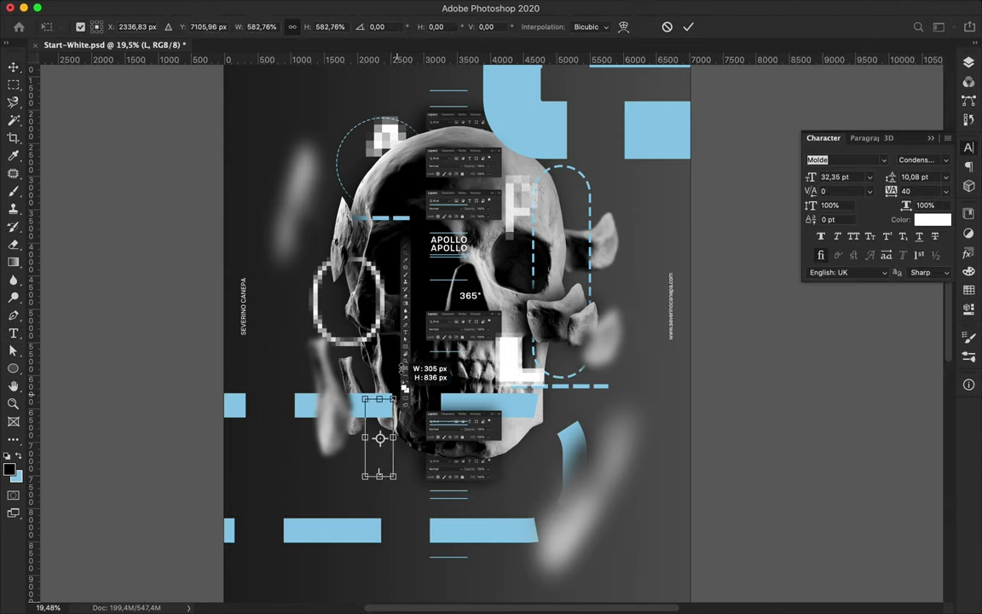
left_click_drag(405, 369, 407, 370)
key("Return")
- Pixelate the new L with Mosaic as a smart object, lower its layer, and reposition it
key("v")
left_click(319, 7)
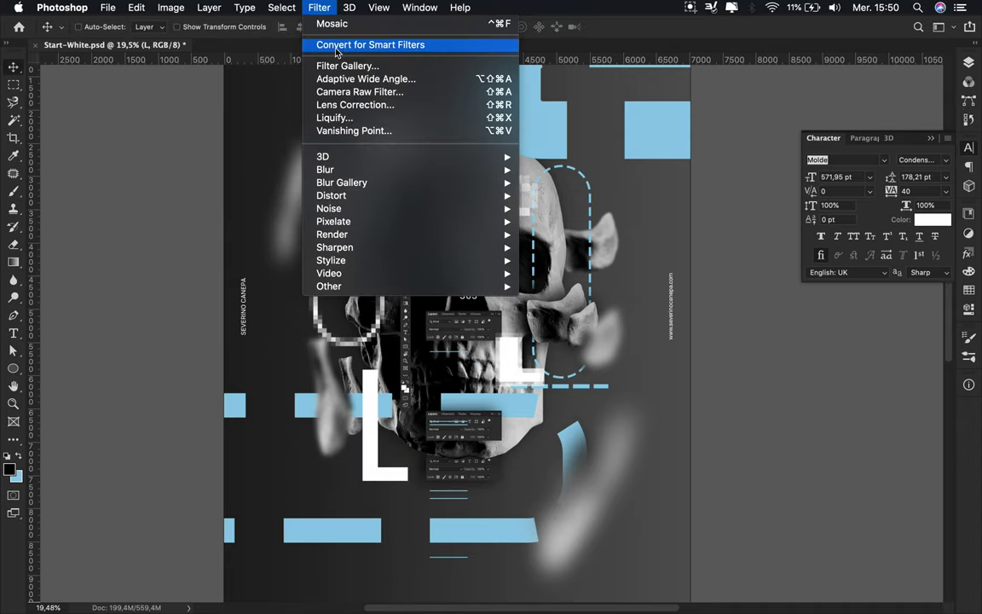
left_click(569, 208)
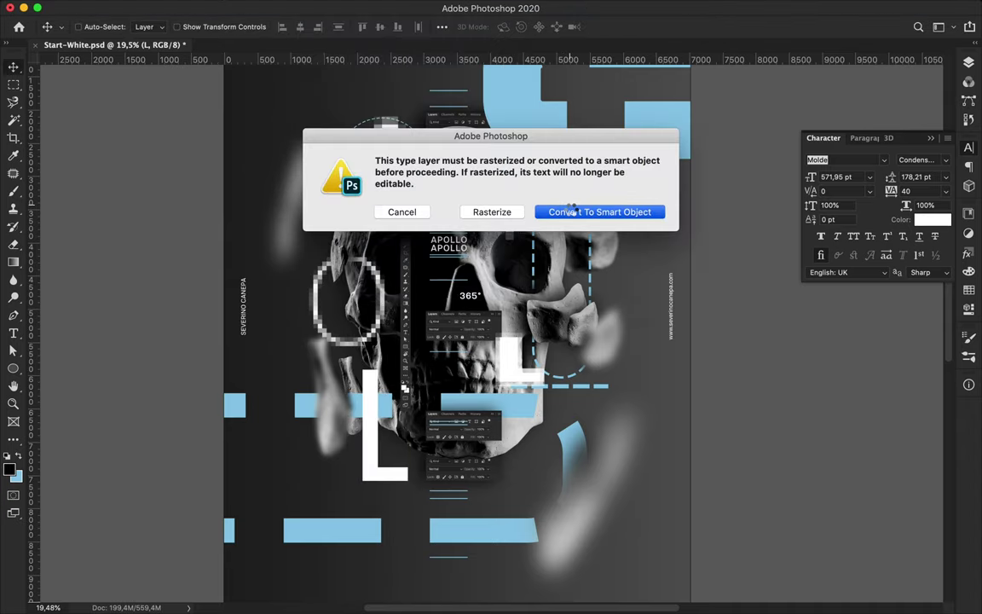
left_click(570, 207)
left_click_drag(74, 220, 78, 220)
key("Return")
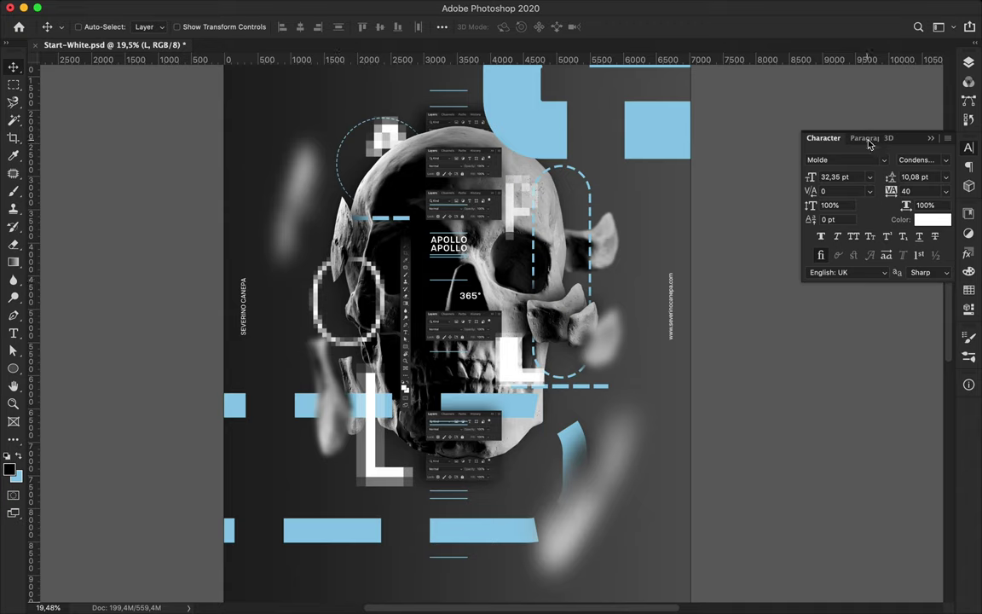
key("F7")
mouse_move(844, 135)
left_mouse_down()
mouse_move(887, 468)
mouse_move(862, 437)
left_mouse_up()
left_click_drag(382, 432, 392, 467)
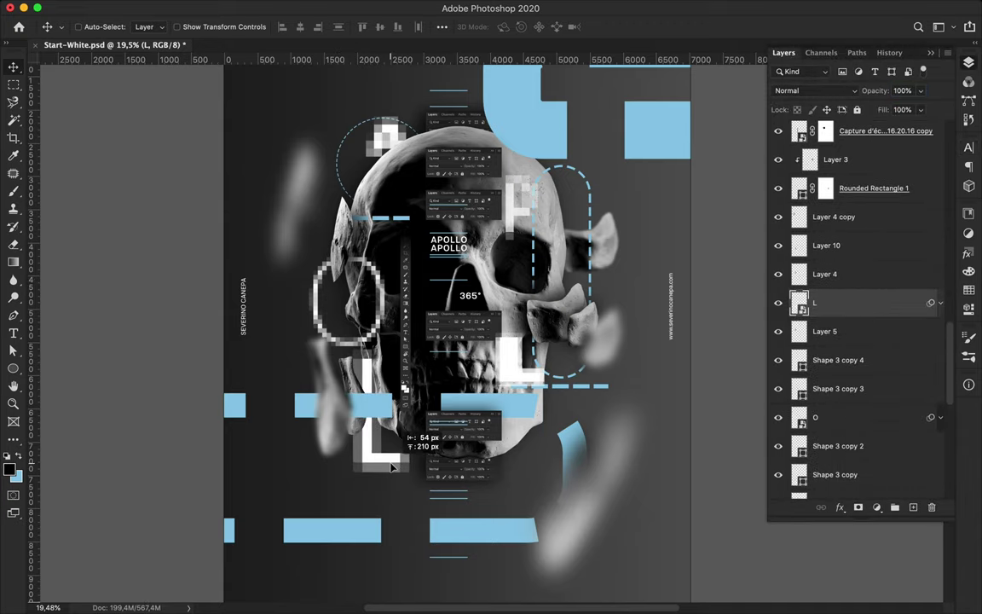
- Add a bold O text and adjust the positions of the L letters and pixelated circle
key("t")
left_click(535, 455)
mouse_move(563, 458)
left_mouse_down()
mouse_move(550, 516)
mouse_move(523, 400)
left_mouse_up()
left_click(969, 146)
left_click(929, 164)
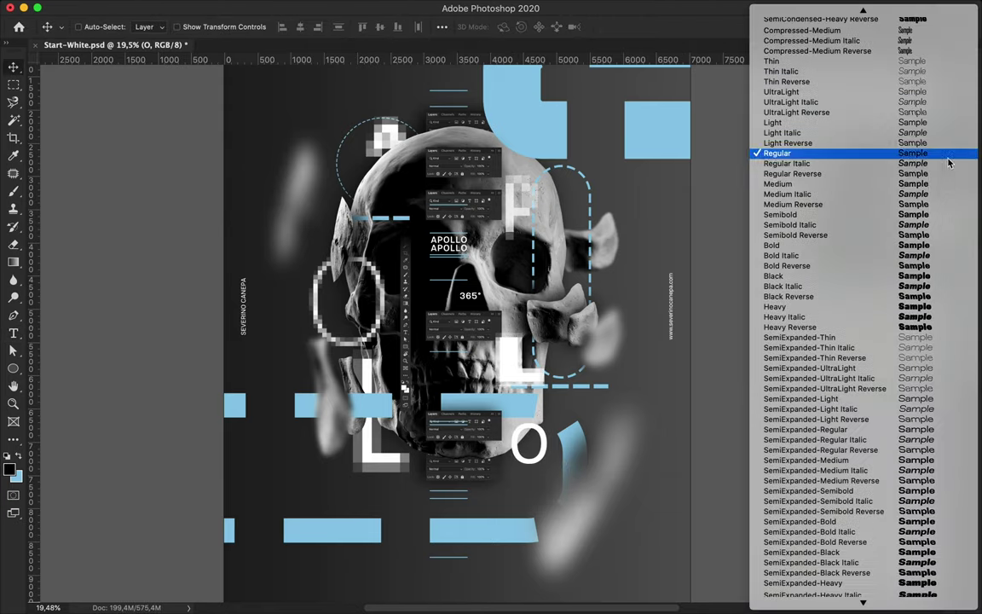
left_click(936, 246)
left_click_drag(527, 380, 498, 379)
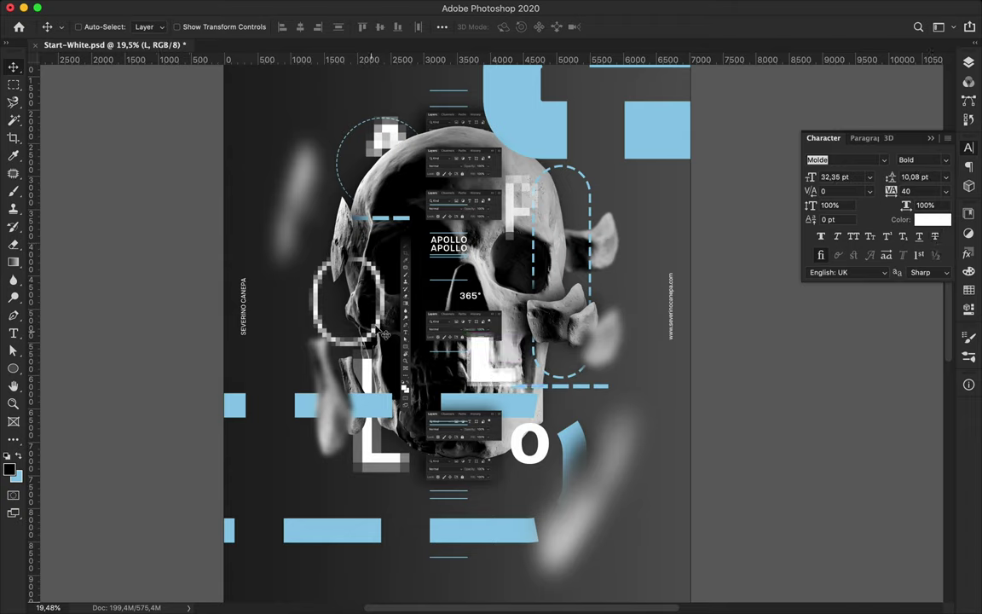
left_click_drag(386, 340, 365, 340, "ctrl")
left_click_drag(369, 386, 419, 375)
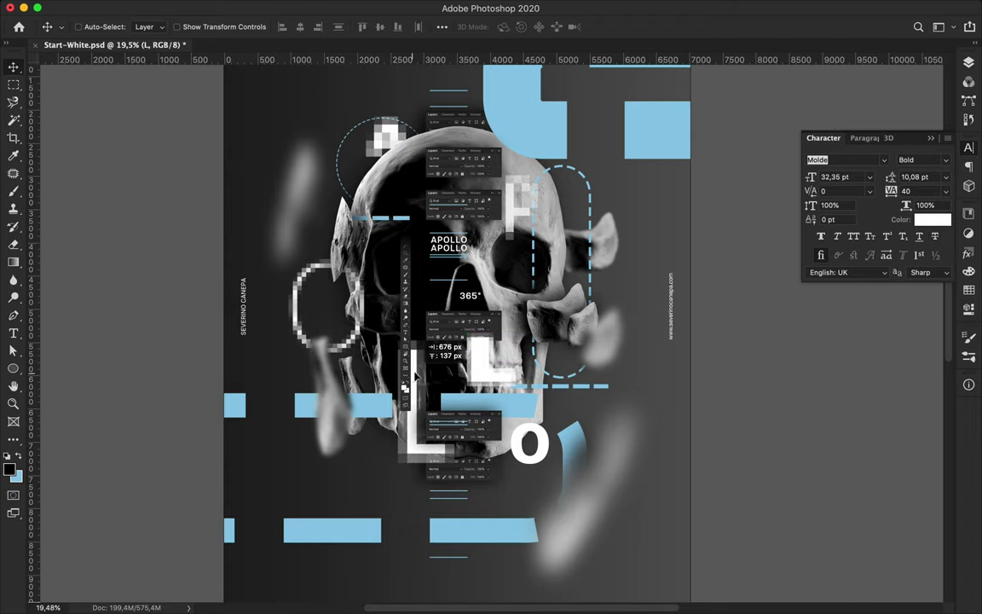
- Enlarge the O to about 125%, pixelate it with Mosaic as a smart object, and position it
key("ctrl+t")
left_click_drag(511, 465, 500, 475)
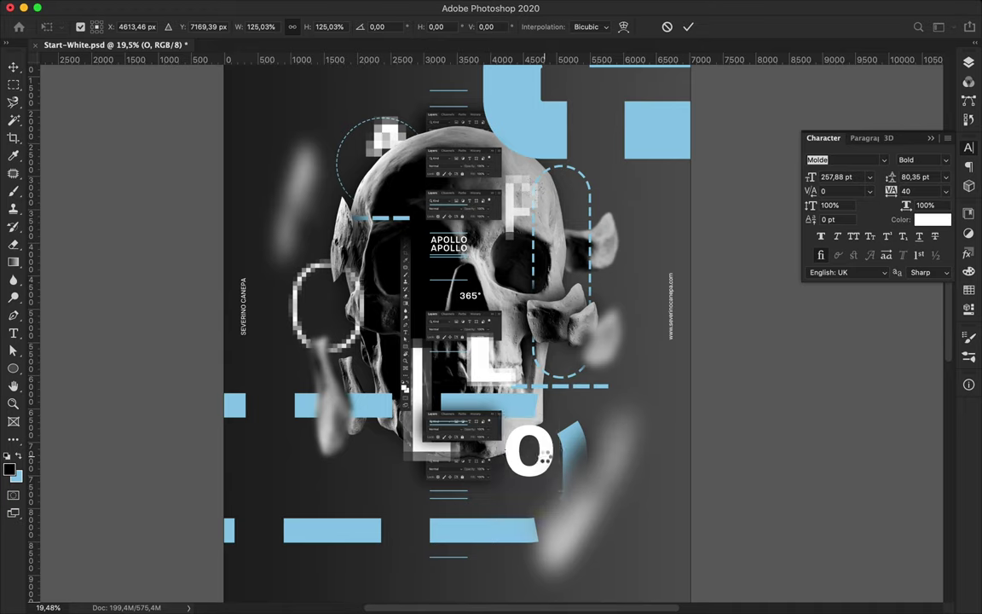
key("Return")
left_click(320, 7)
left_click(559, 286)
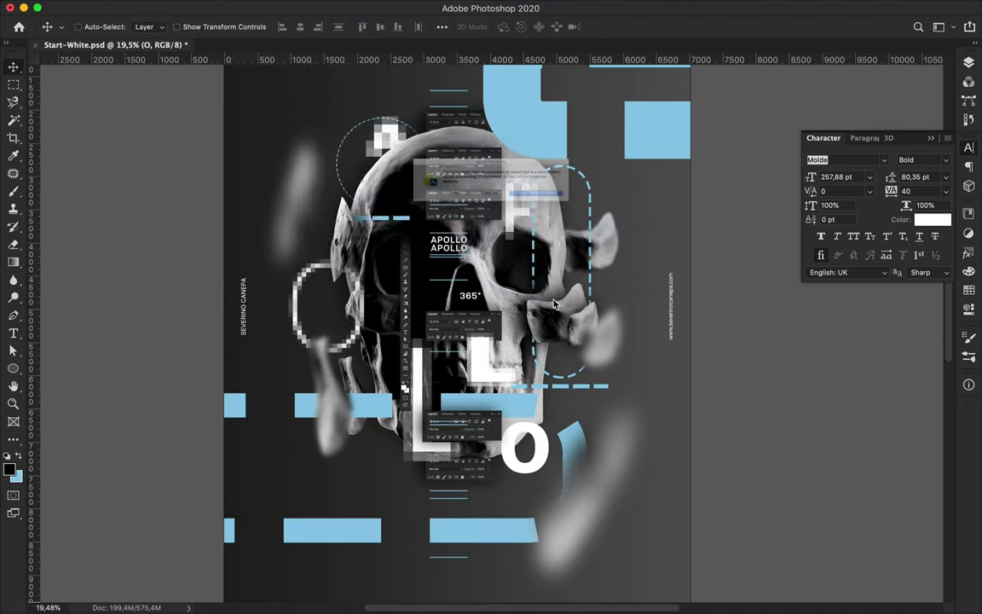
left_click(588, 212)
left_click(180, 28)
left_click_drag(503, 452, 512, 465)
left_click(968, 63)
scroll(893, 278, "down", 5)
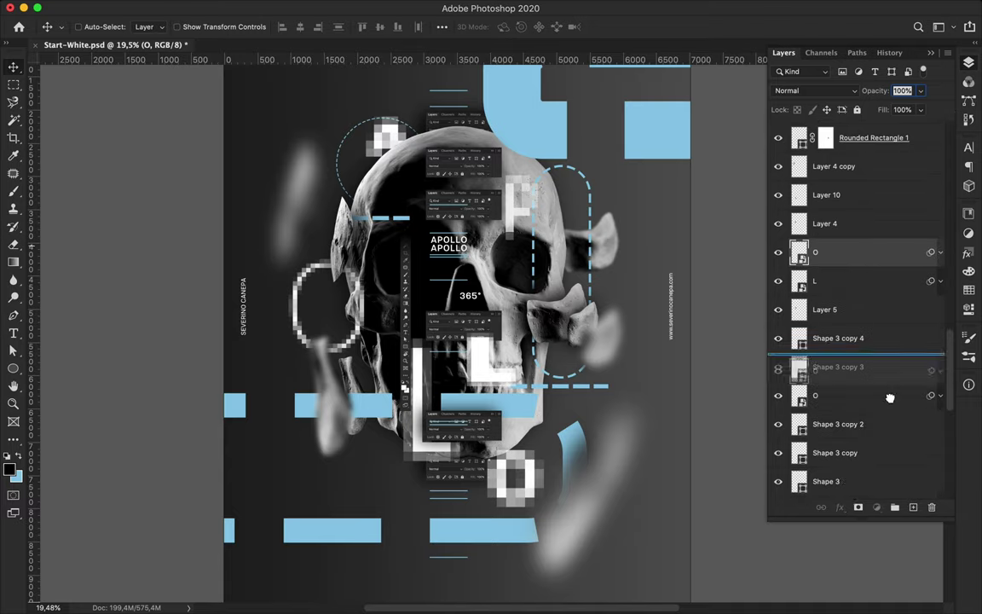
- Move the pixelated O layer below Ellipse 1 and adjust its position
scroll(834, 406, "down", 5)
scroll(886, 316, "down", 2)
scroll(870, 345, "down", 5)
left_click_drag(802, 197, 810, 426)
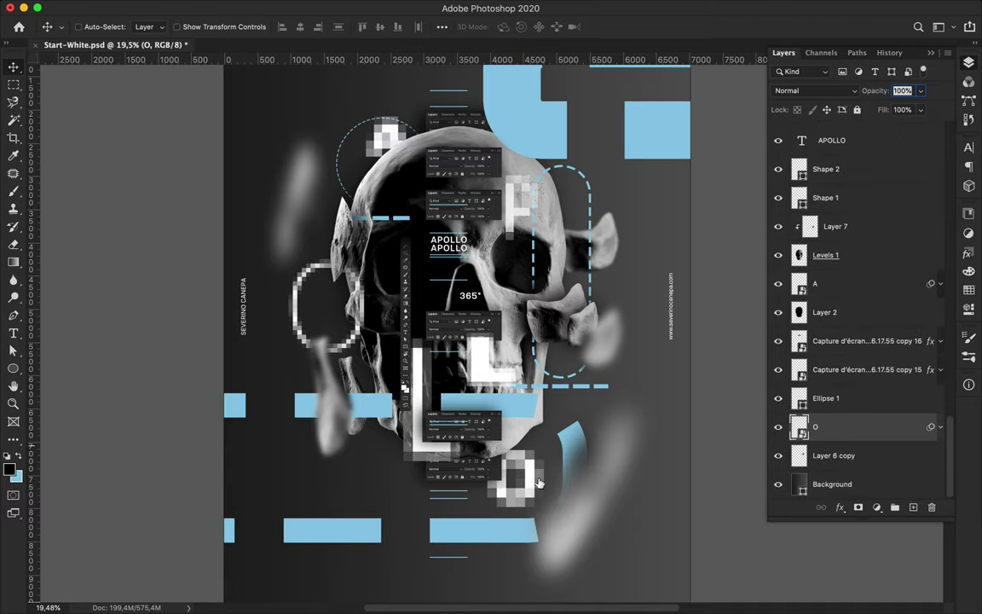
left_click_drag(533, 433, 537, 467)
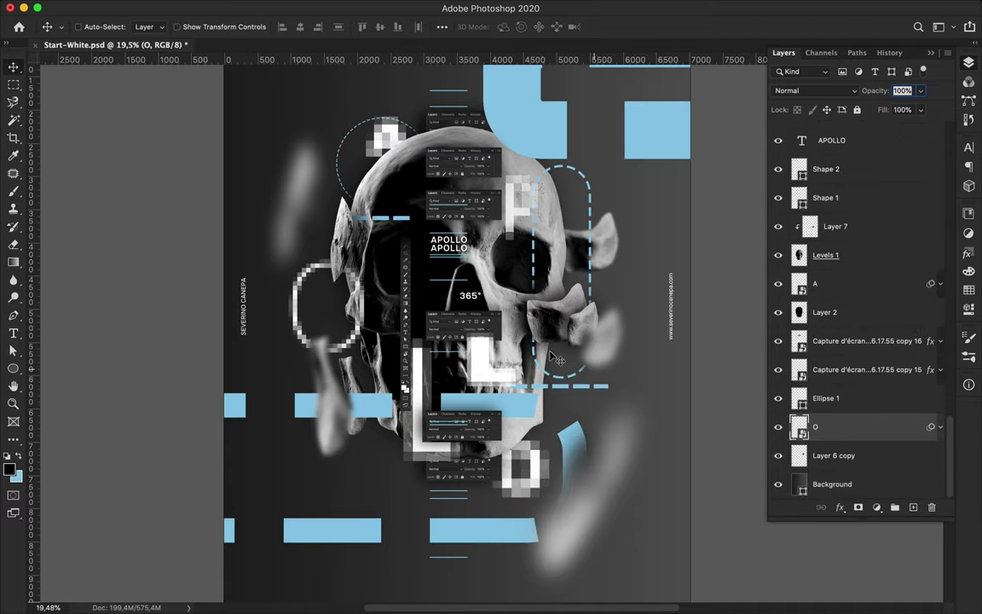
scroll(537, 341, "up", 3)
scroll(518, 331, "down", 3)
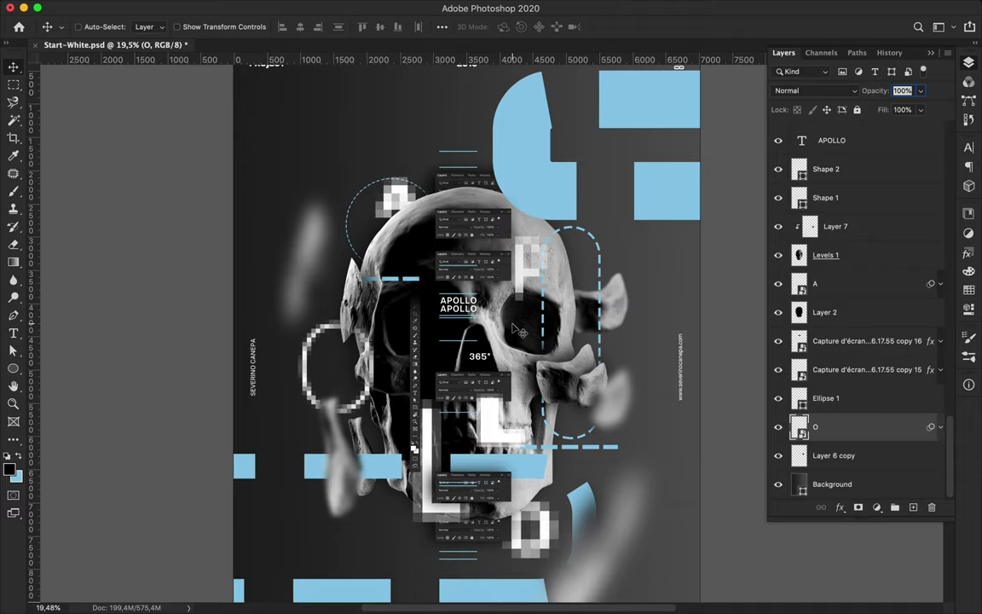
- Duplicate the Shape 2 dashed bar across the left circle with a 35 pt stroke
left_click(516, 408, "ctrl")
left_click_drag(517, 408, 452, 399)
key("a")
left_click(294, 28)
type("35")
key("Return")
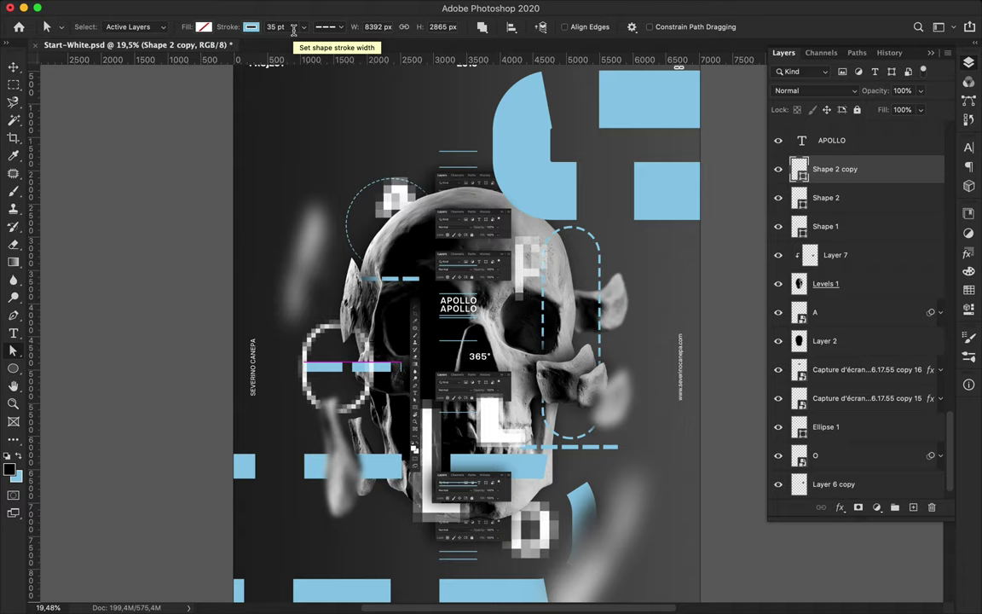
- Save the poster
key("v")
scroll(287, 277, "down", 3)
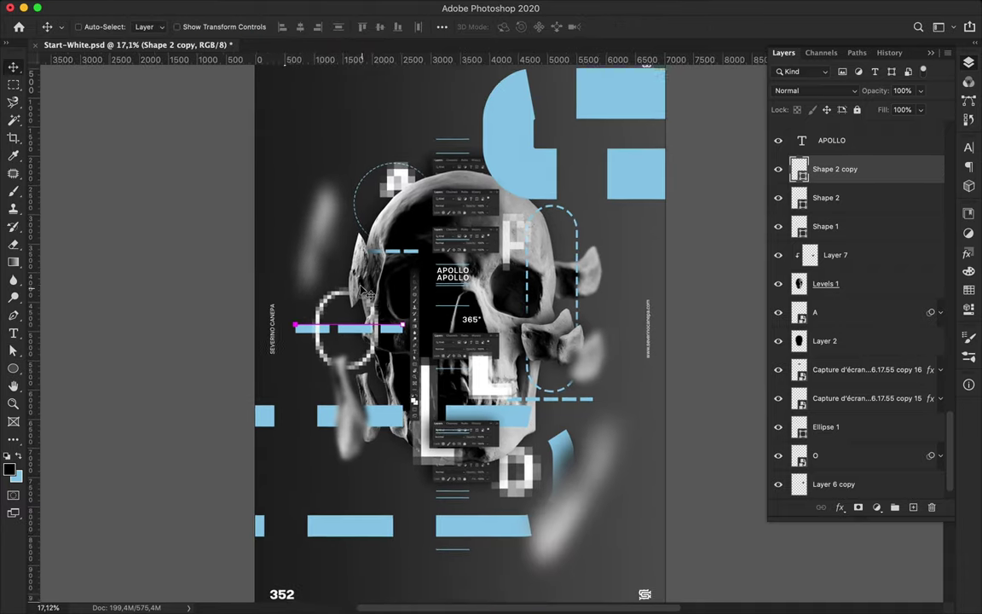
key("ctrl+s")
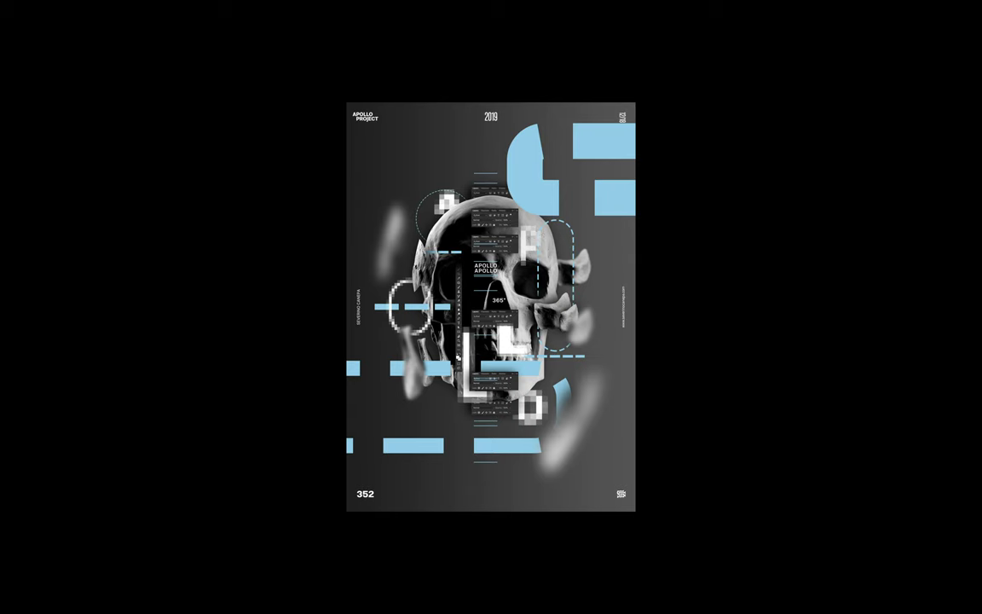